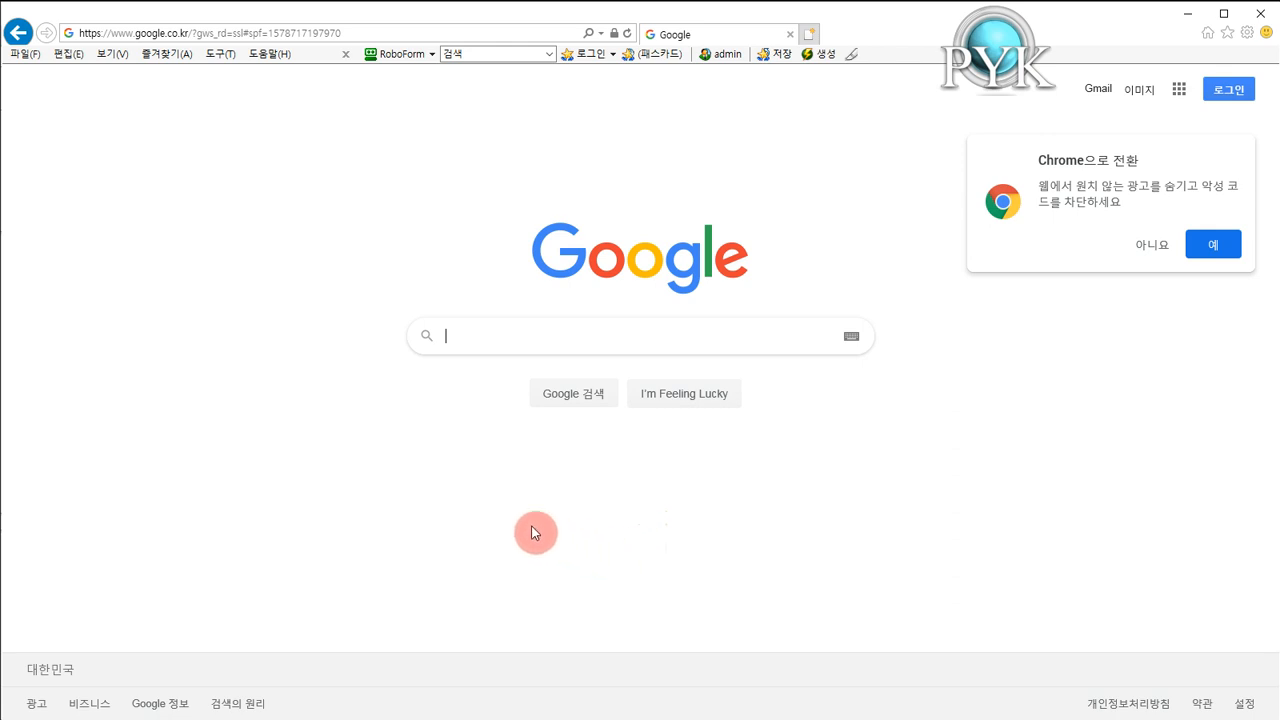
text(Picosmos Tools)
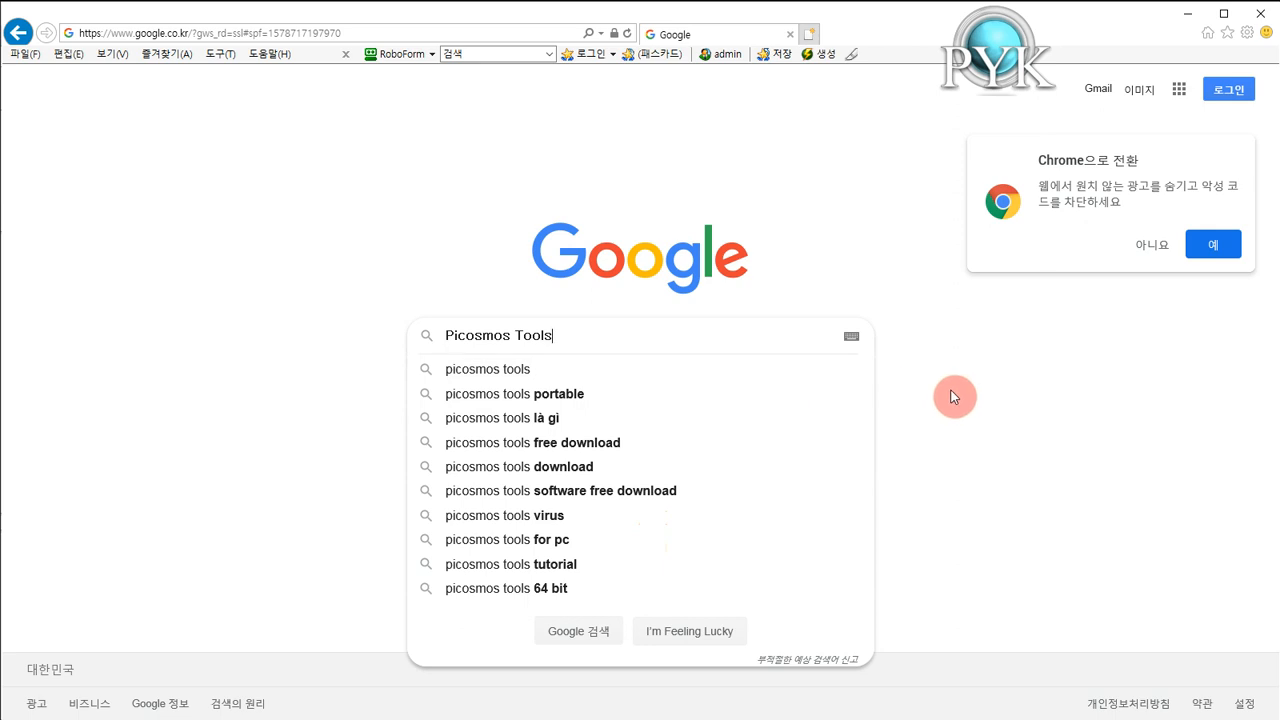
key(Return)
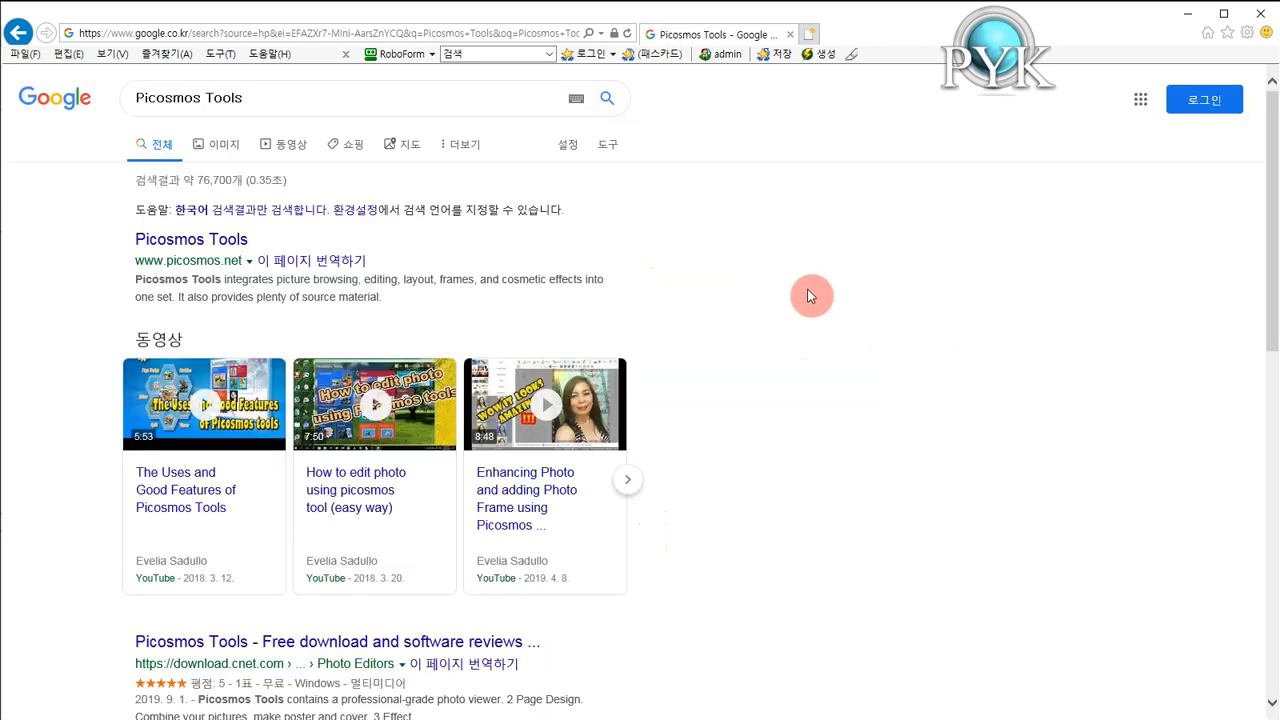
click(213, 268)
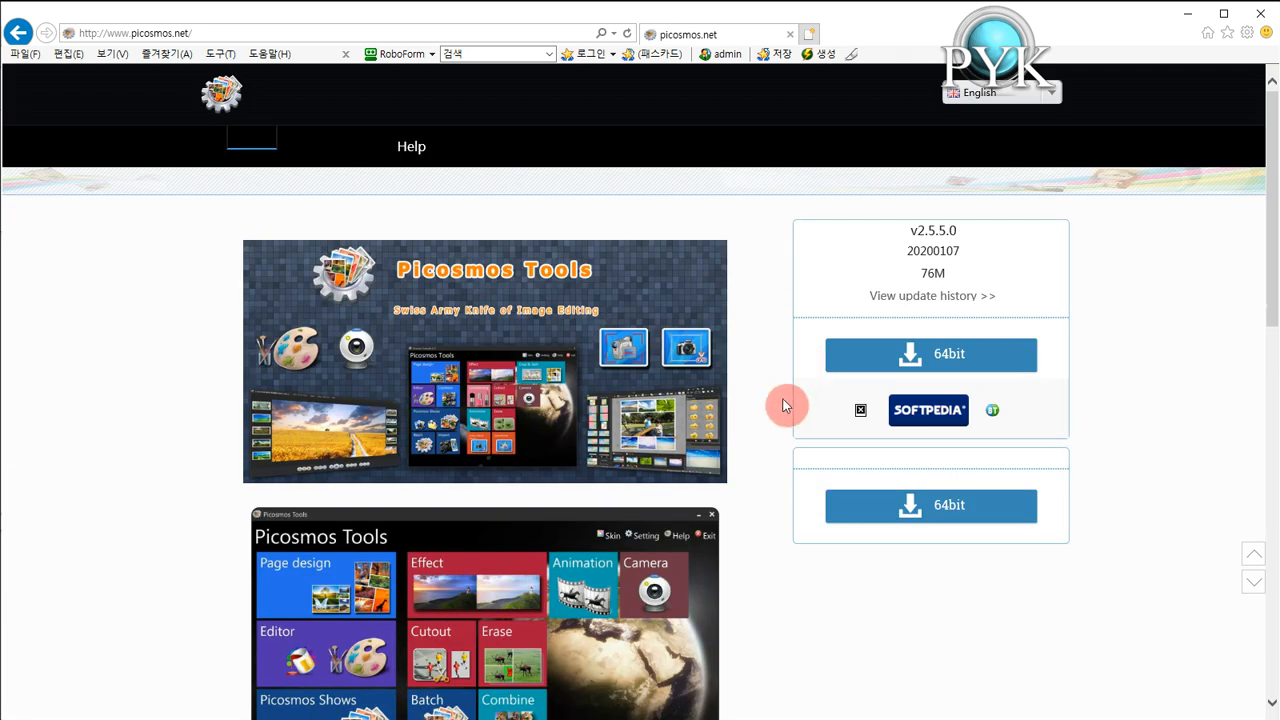
- Switch the Picosmos site's language to 한국어 and locate the 64bit download of Picosmos Tools
click(1053, 97)
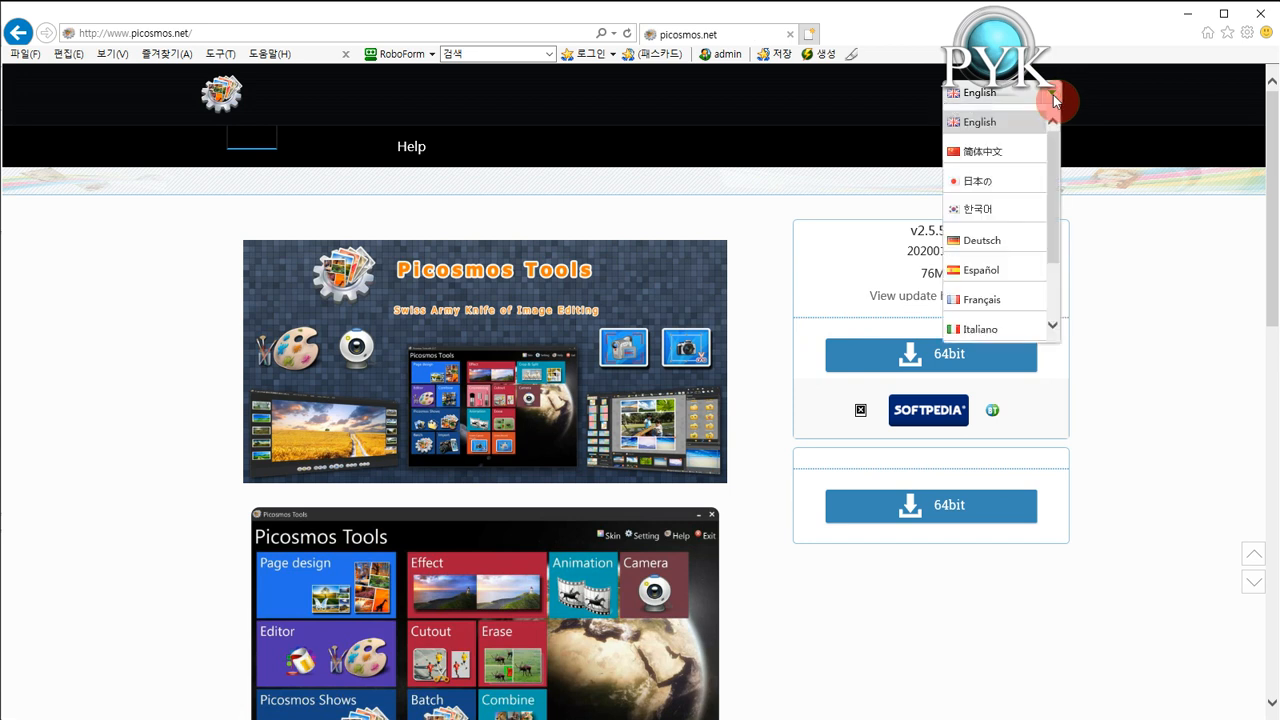
click(1010, 211)
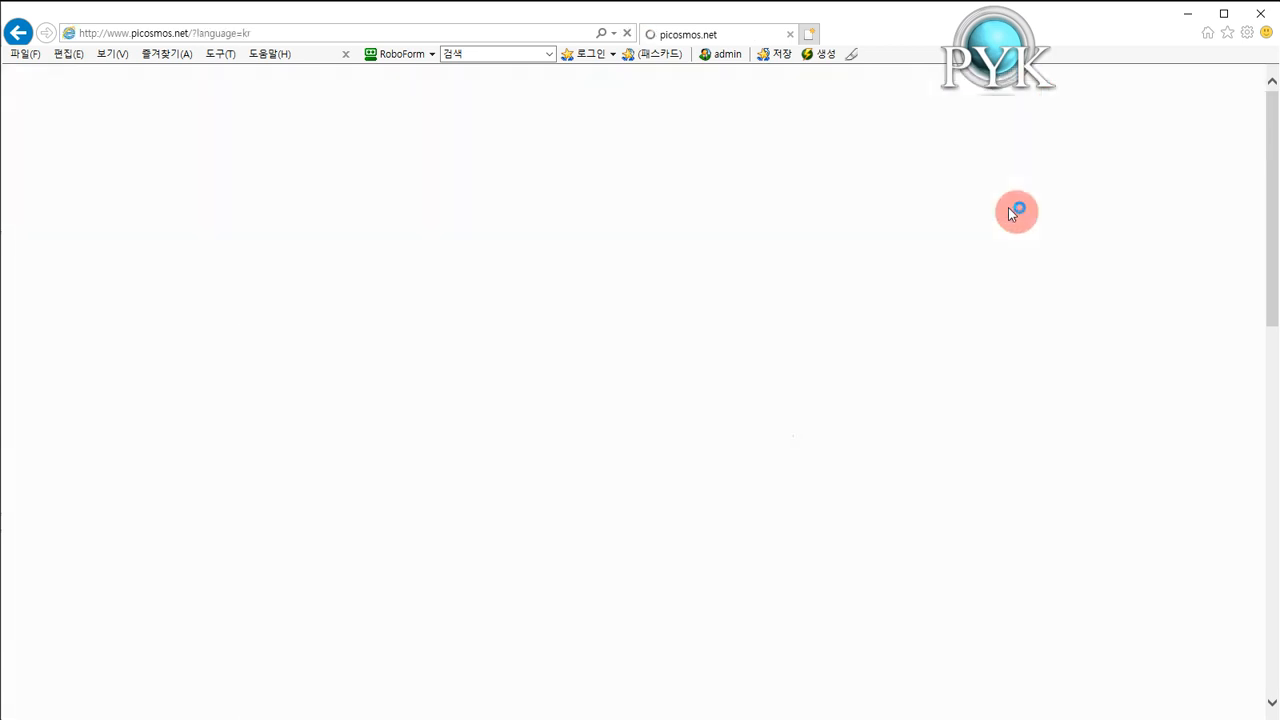
scroll(1118, 337, down, 4)
scroll(1118, 337, up, 4)
scroll(1118, 337, down, 2)
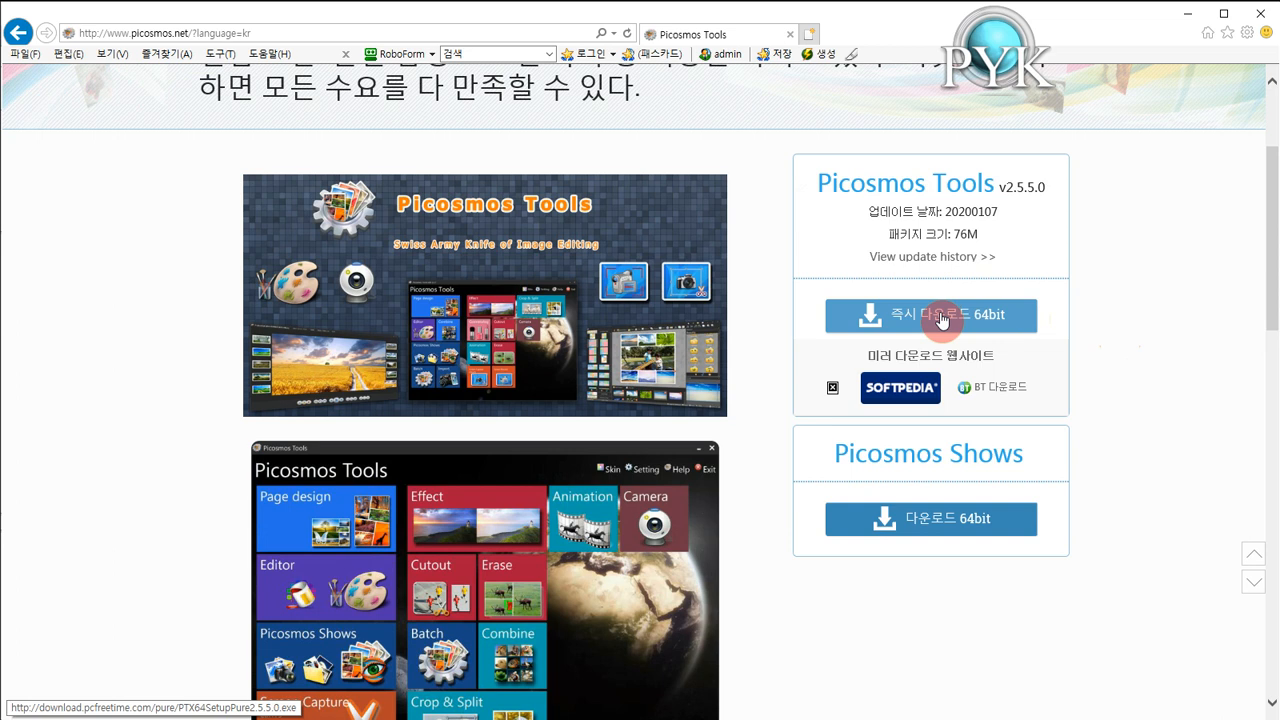
scroll(1100, 330, up, 2)
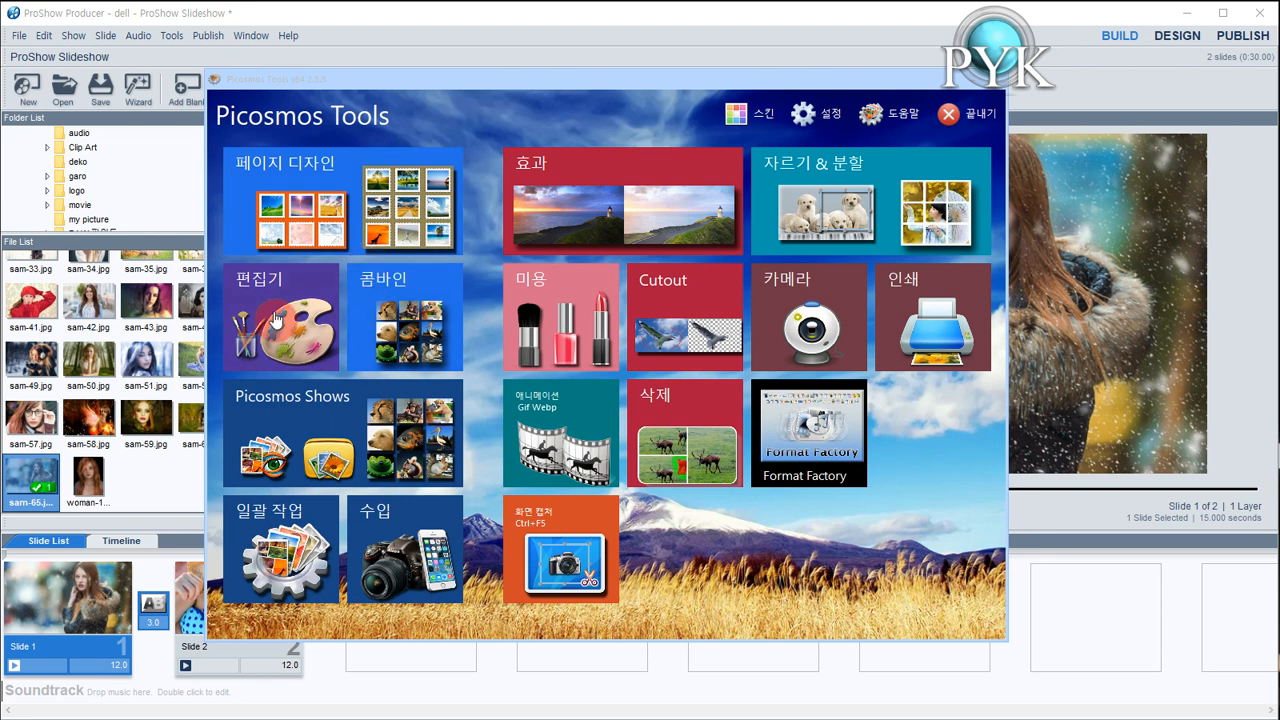
- Open the 편집기 in Picosmos Tools and create a new 1280 x 720 image with 자동 투명화 enabled
click(276, 318)
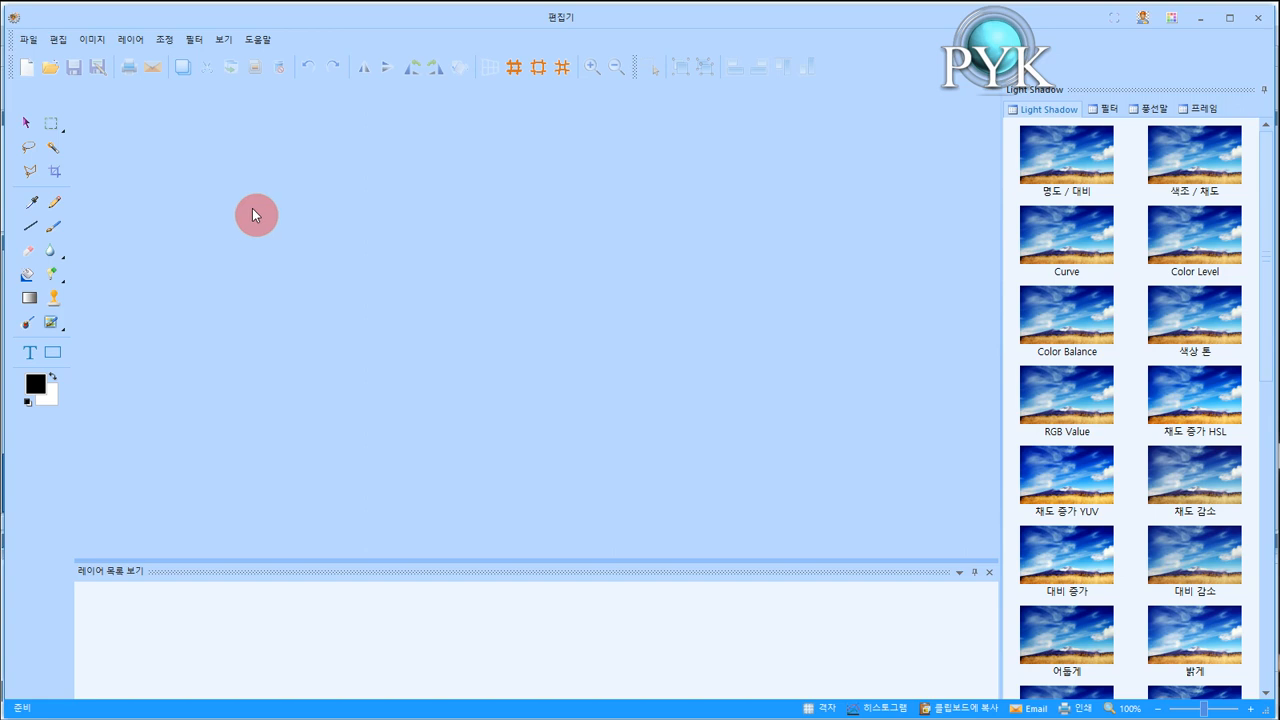
click(24, 74)
drag(585, 226, 365, 128)
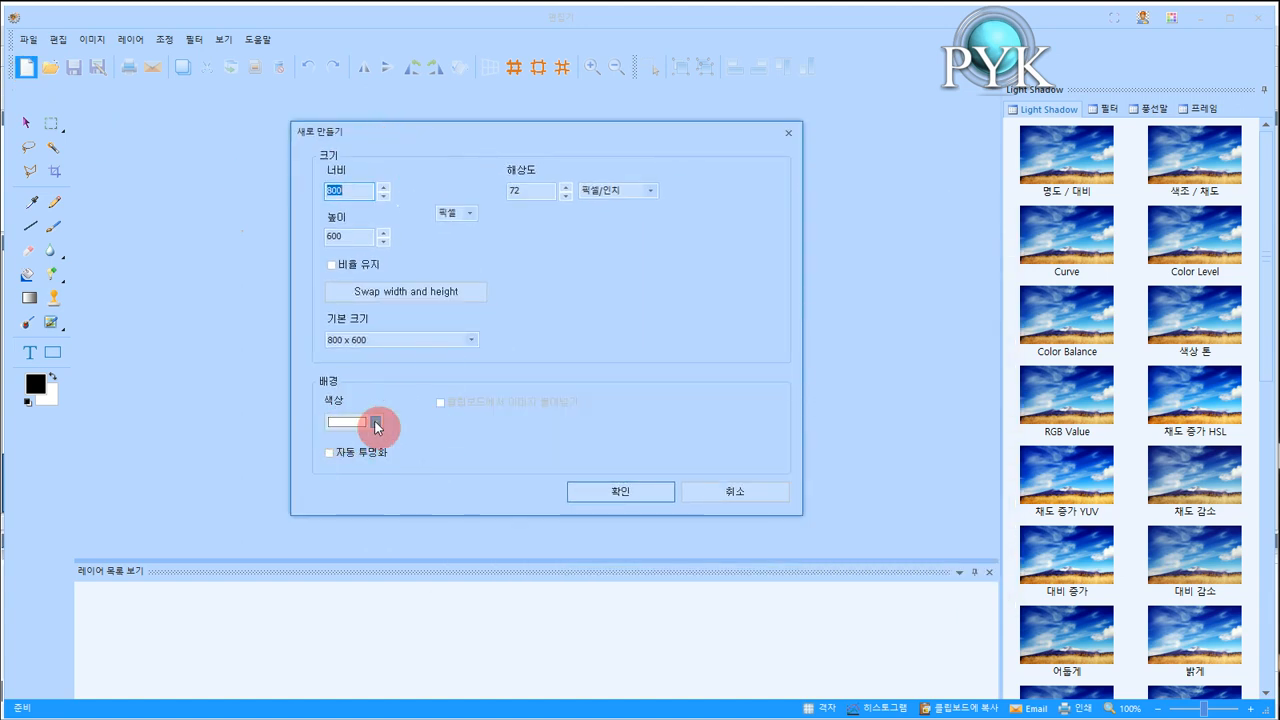
click(330, 455)
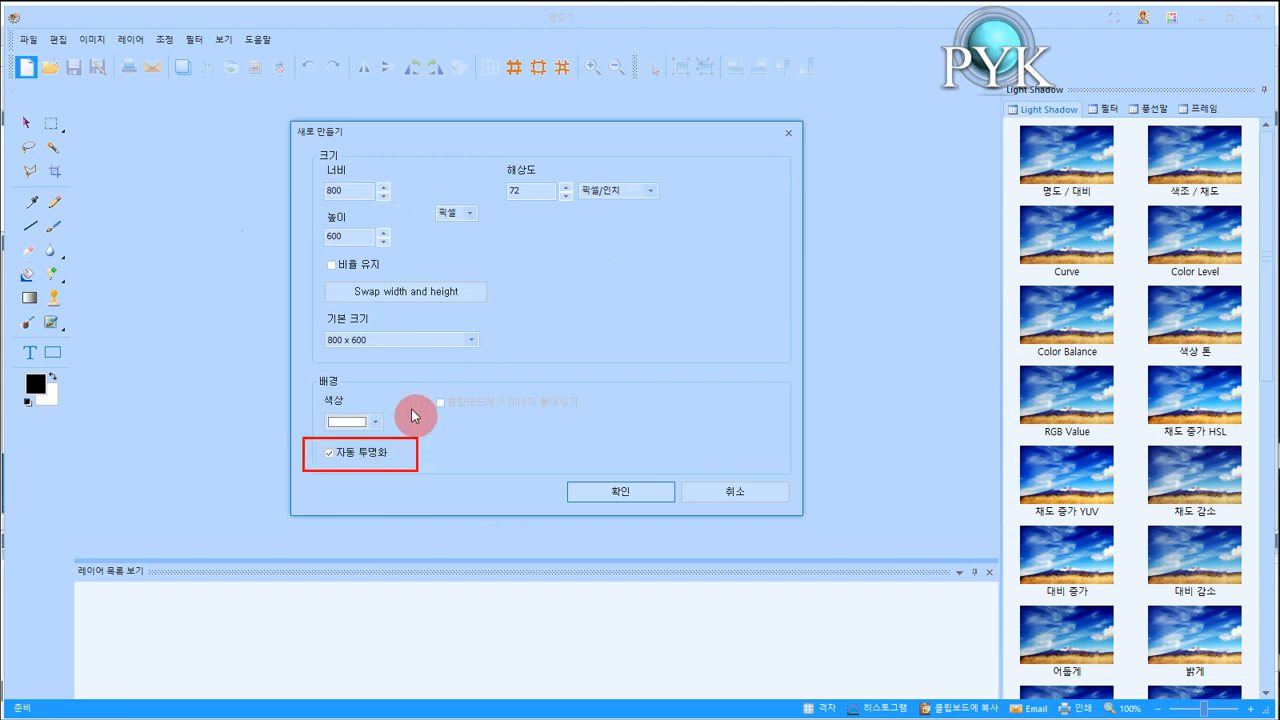
click(470, 342)
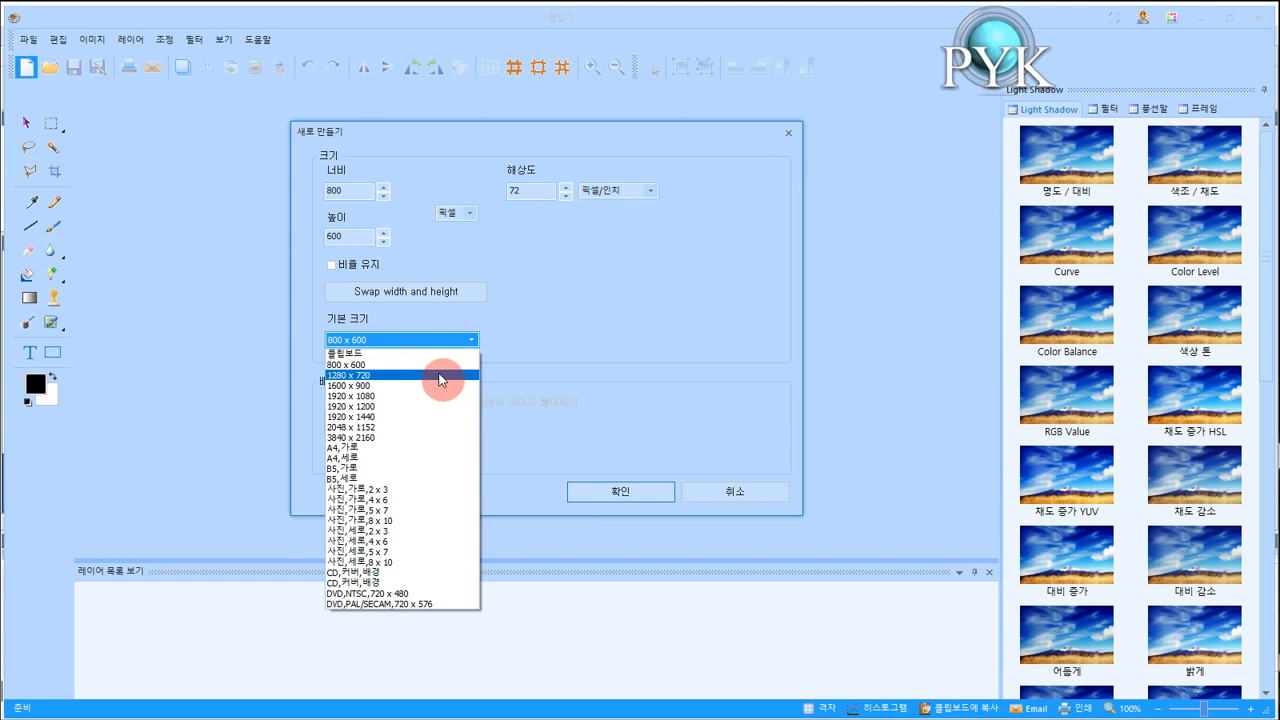
click(440, 376)
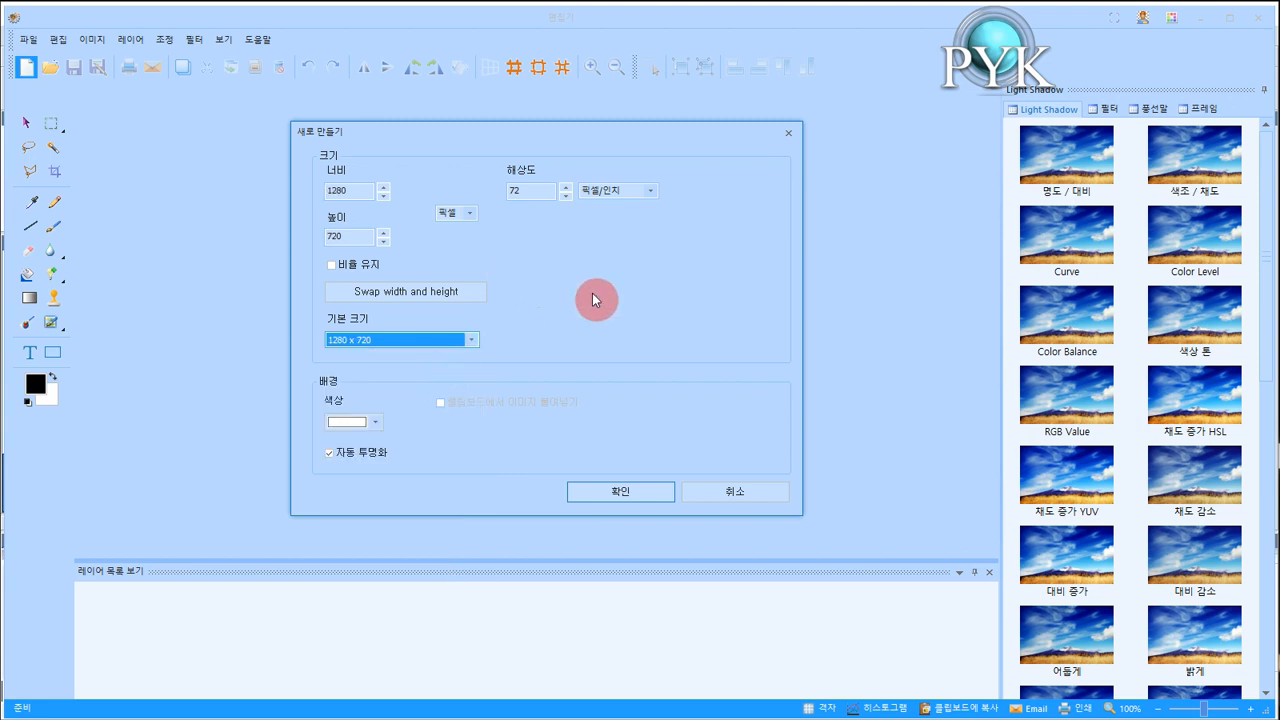
click(607, 503)
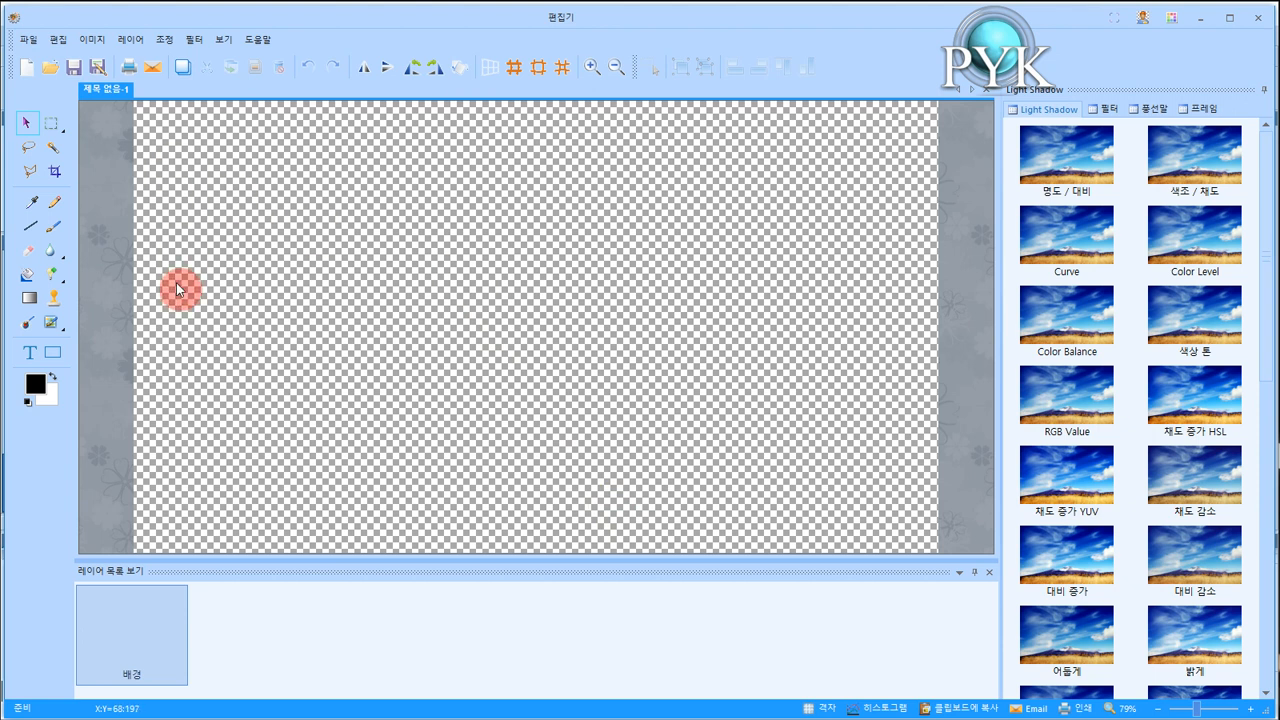
- Add a text object to the blank canvas with the wording "아름다운 여자들"
click(29, 351)
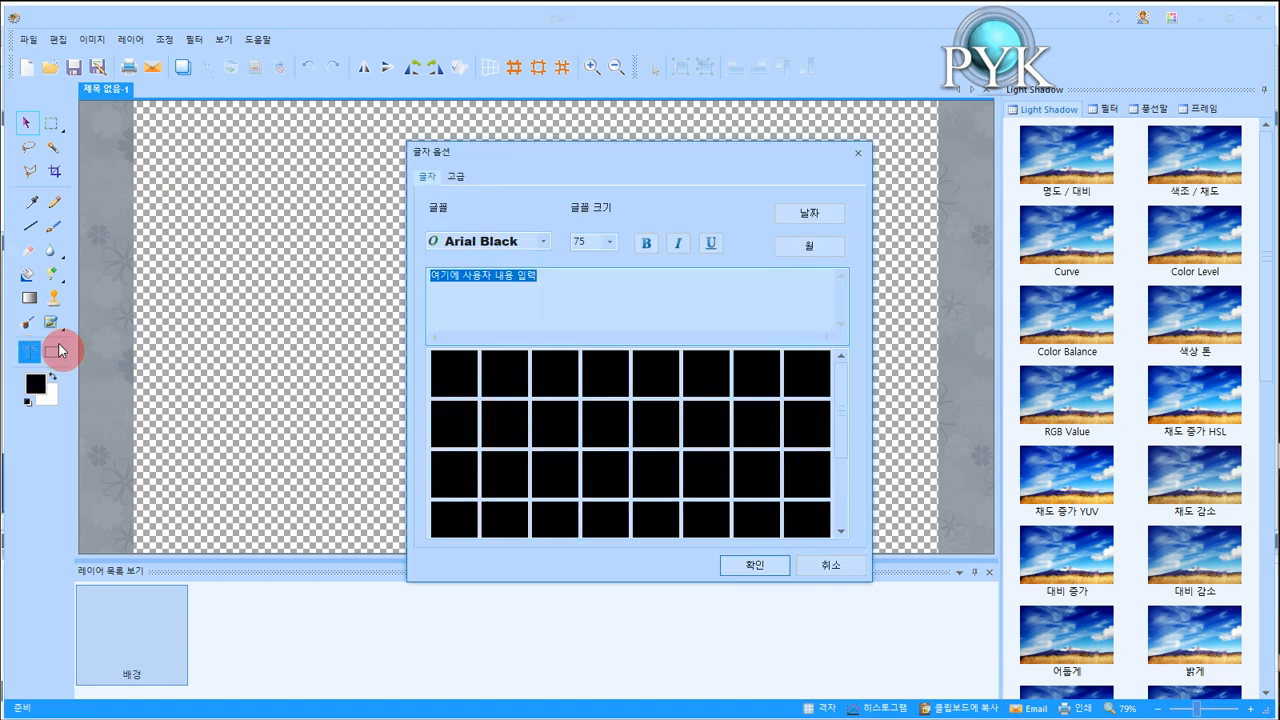
drag(524, 161, 469, 132)
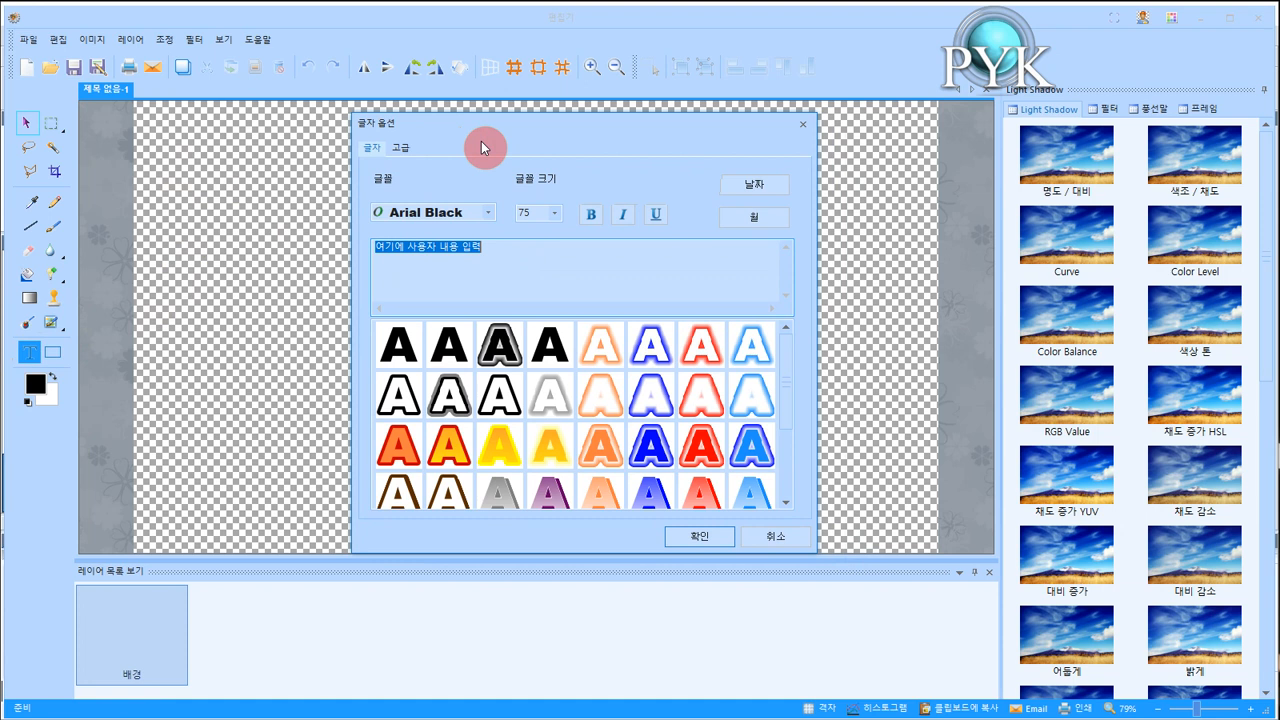
drag(486, 251, 376, 250)
text(아름)
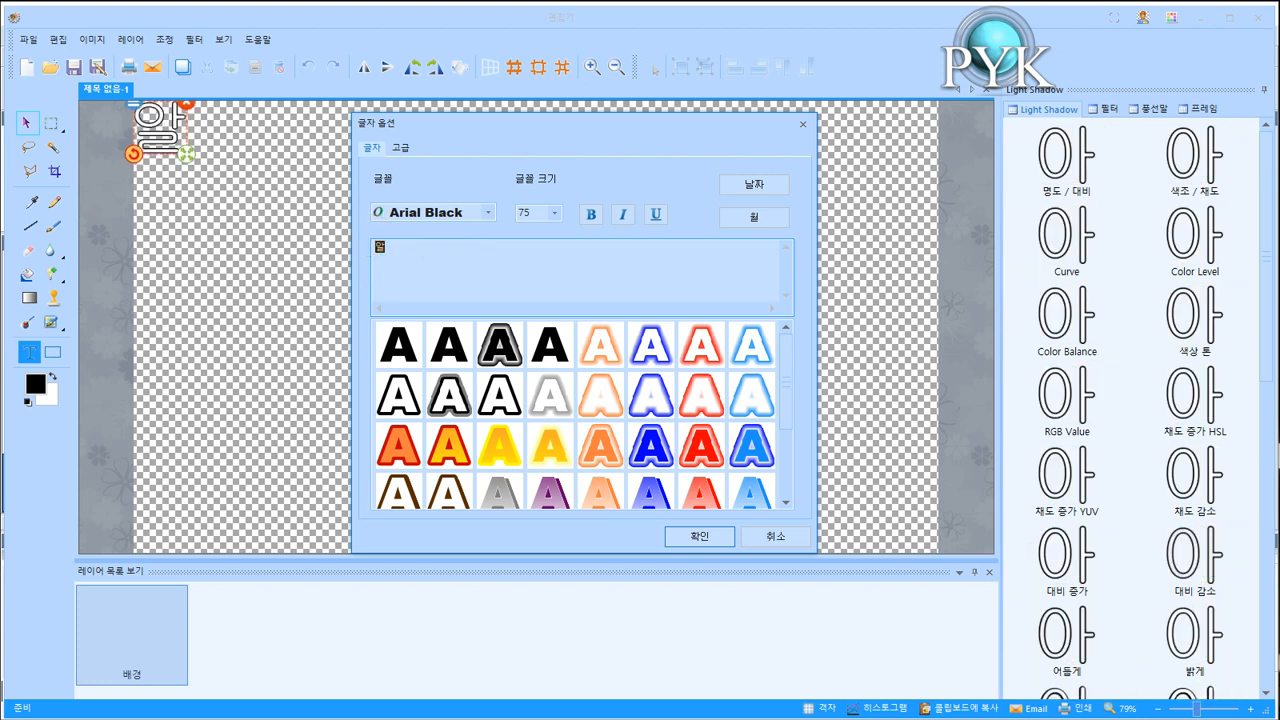
text(다운)
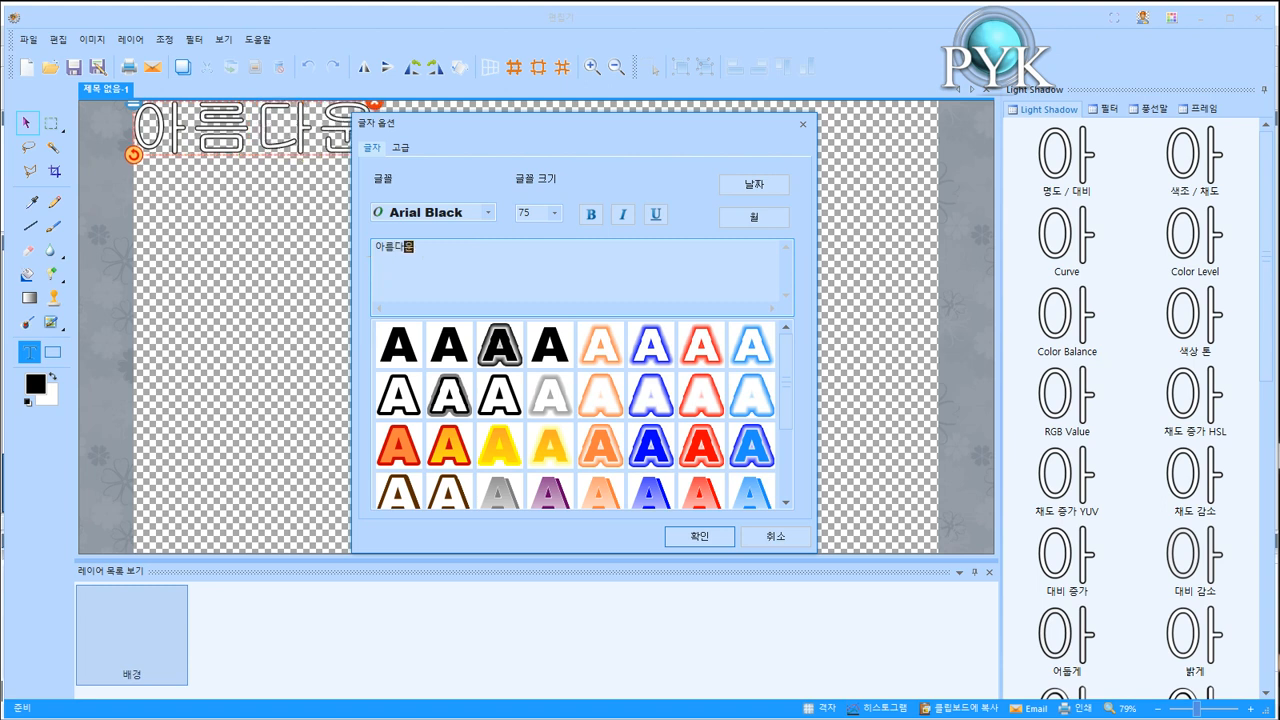
text( ㅇ여자들)
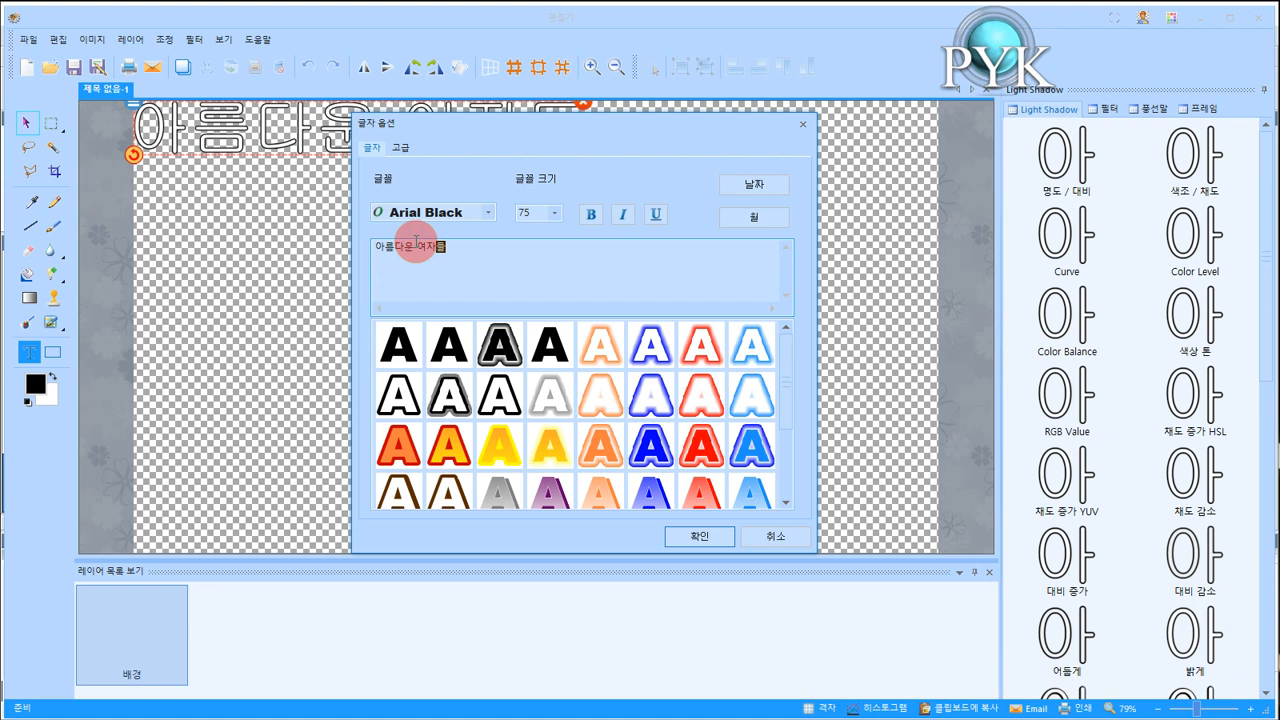
- Change the text's font to 스플래툰K and place the text on the canvas
click(491, 214)
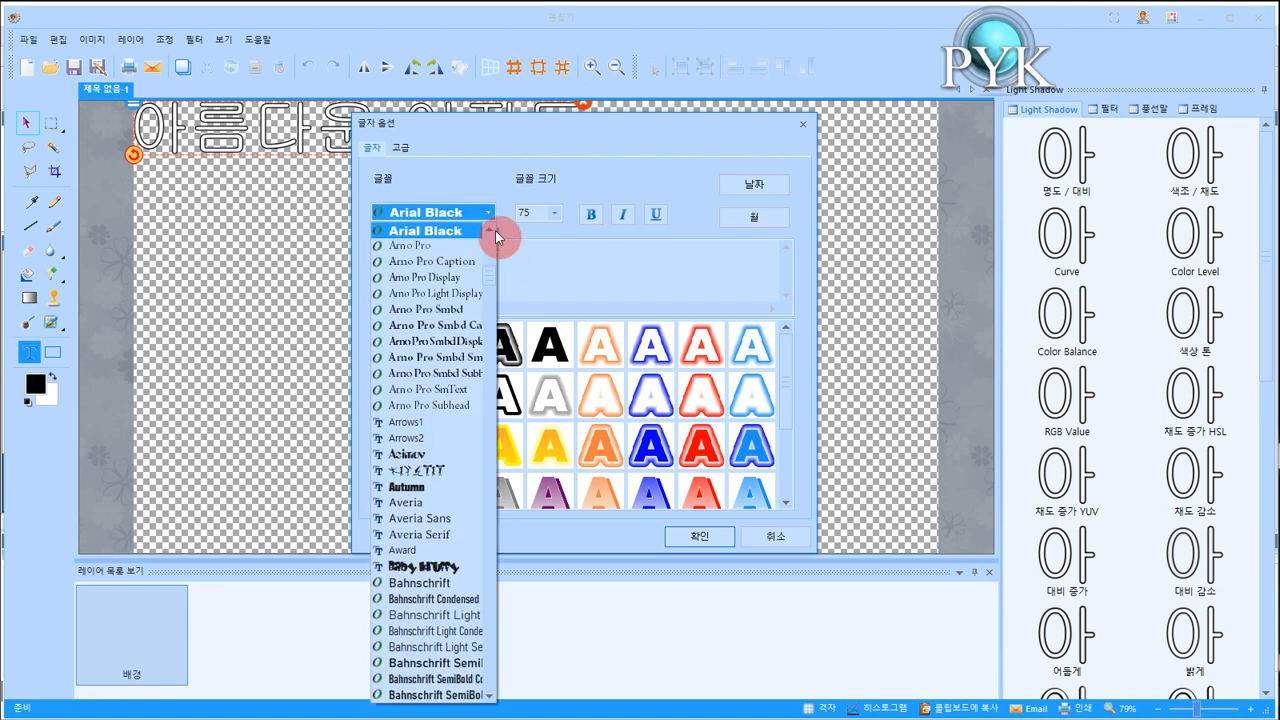
drag(489, 280, 491, 693)
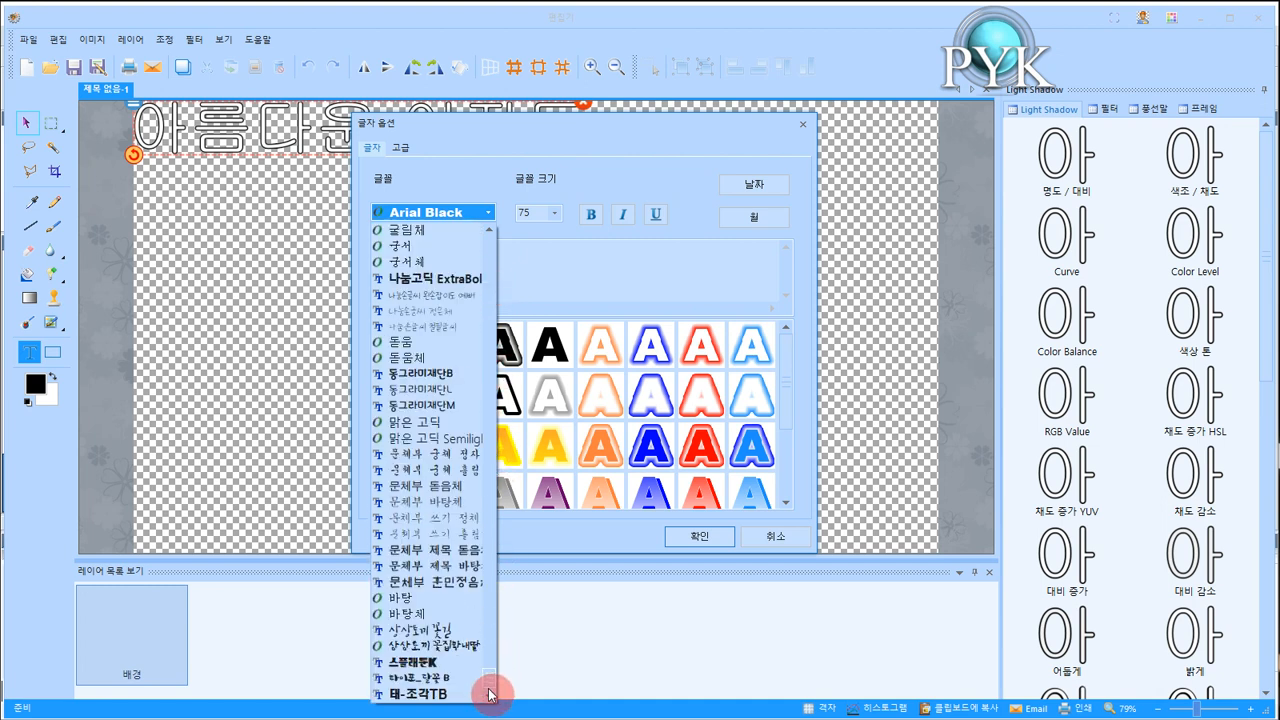
click(420, 662)
drag(536, 129, 873, 126)
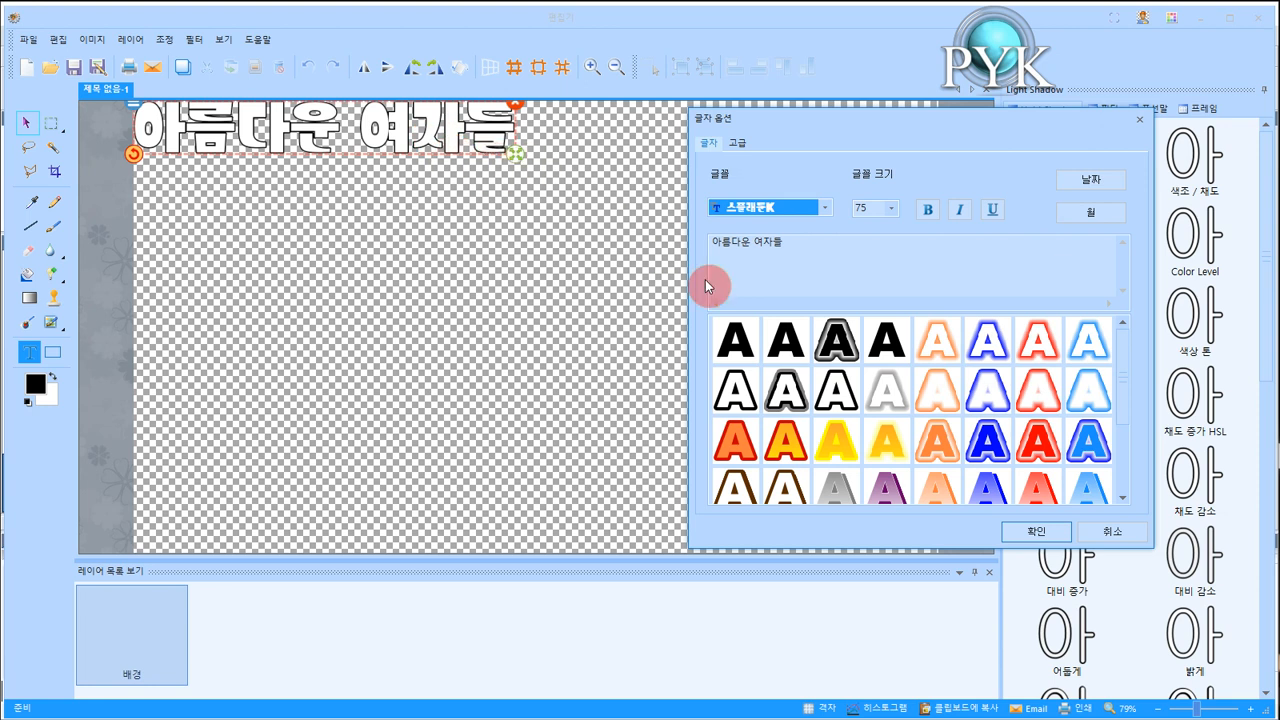
click(1030, 531)
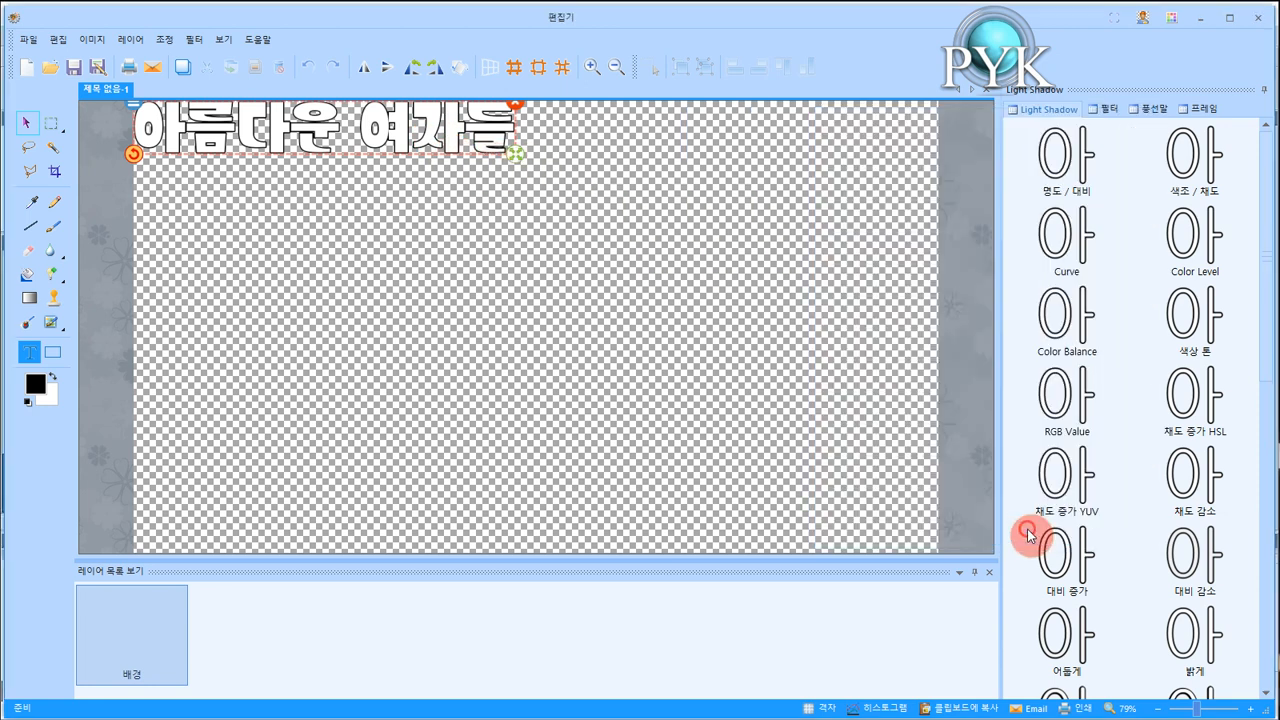
- Move the text down to about X 8, Y 344 and apply the preset style with black letters and a white-to-black gradient outline
drag(443, 140, 448, 360)
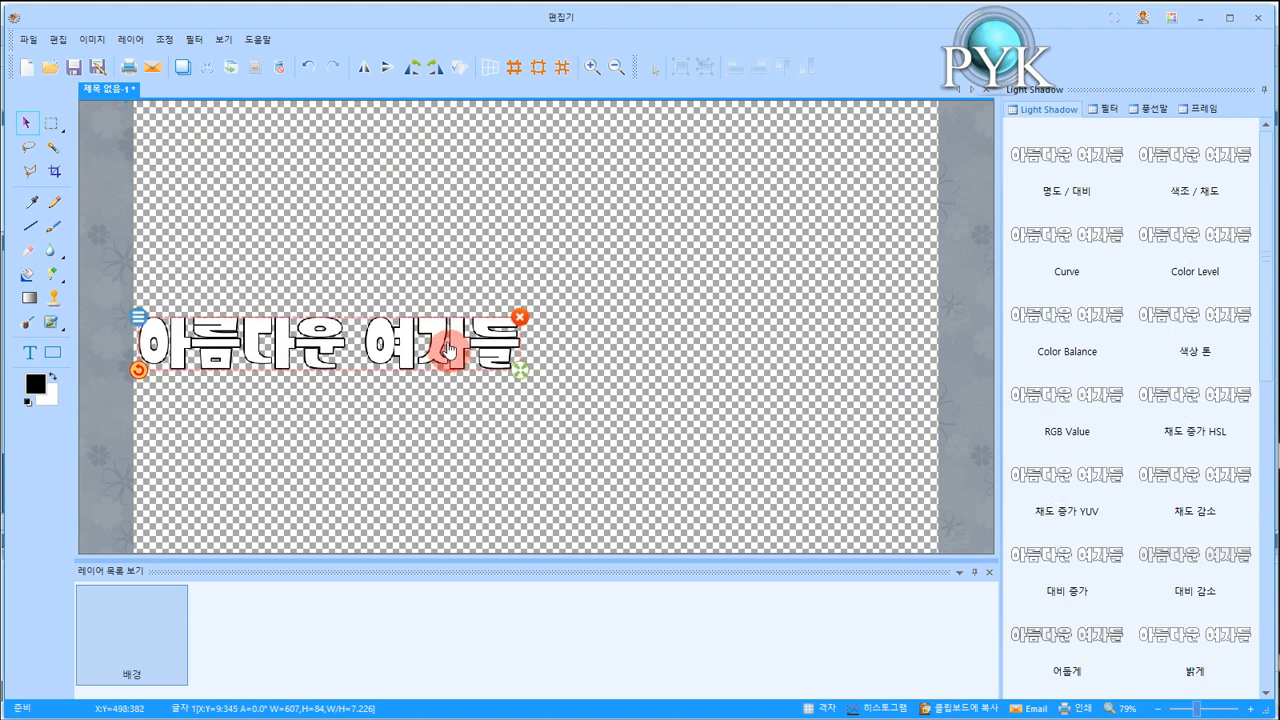
double_click(385, 345)
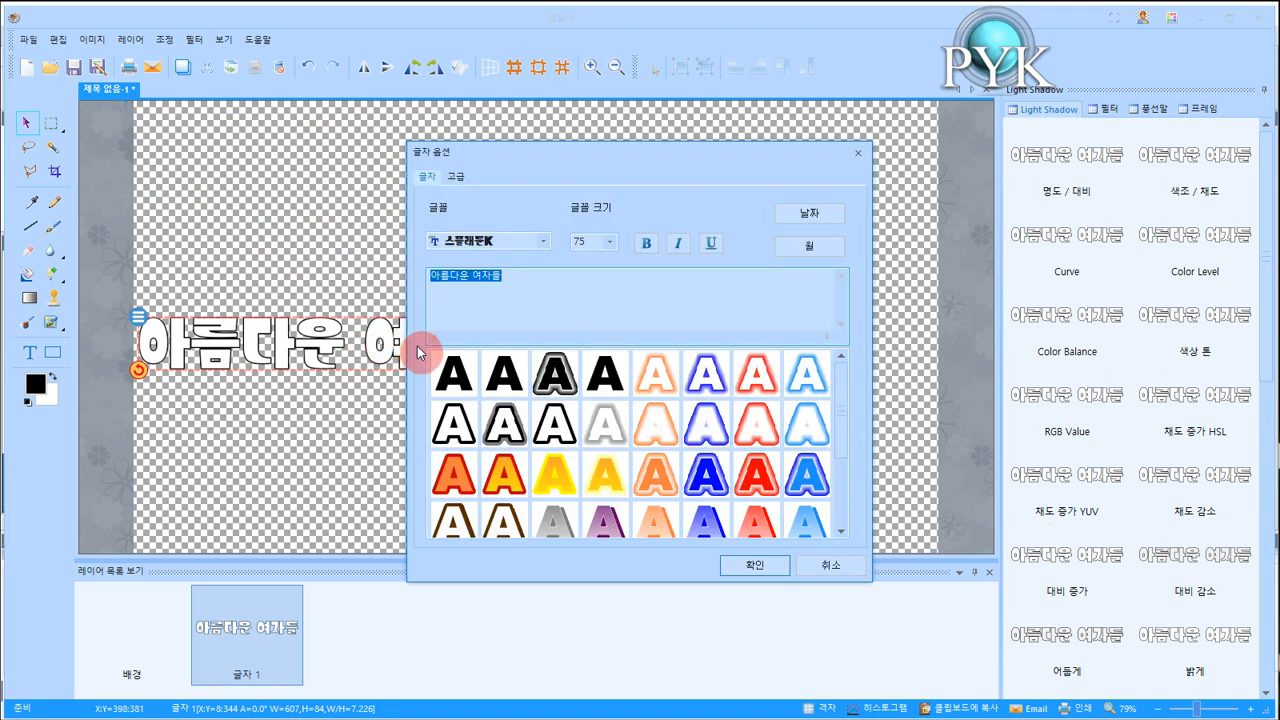
drag(565, 163, 733, 125)
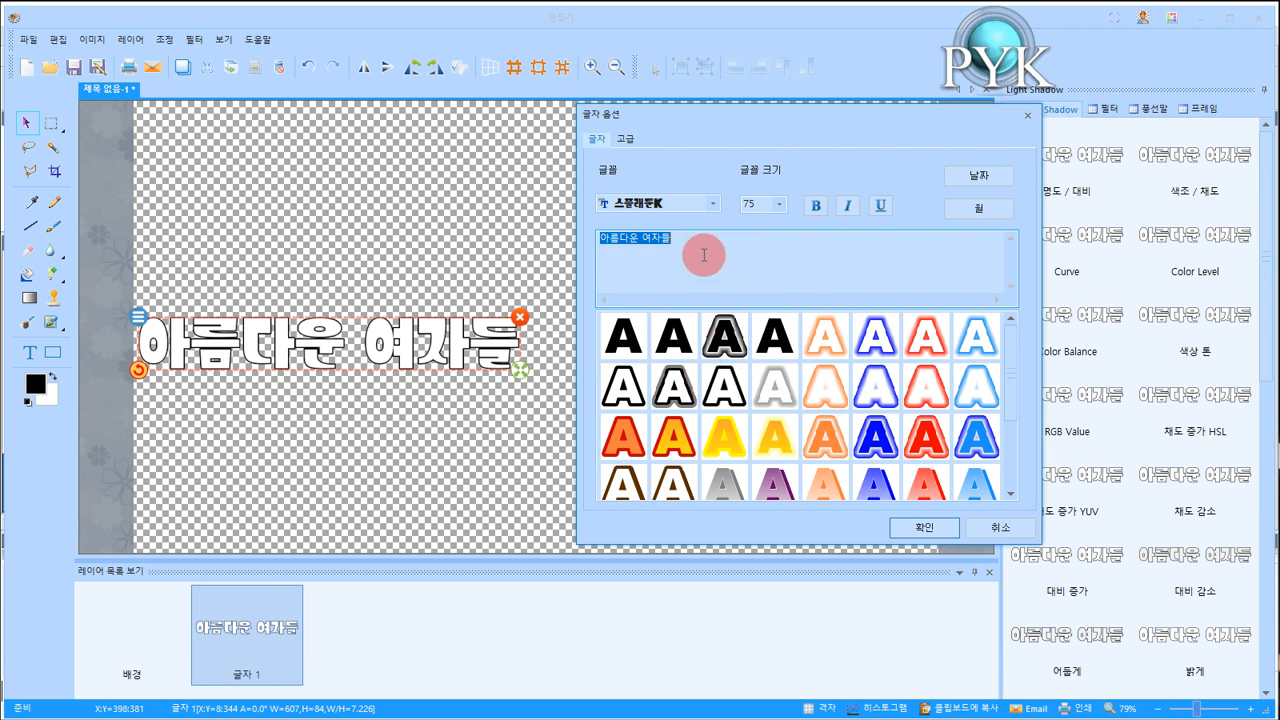
mouse_move(1007, 349)
mouse_down()
mouse_move(1009, 403)
mouse_move(1008, 363)
mouse_move(997, 363)
mouse_up()
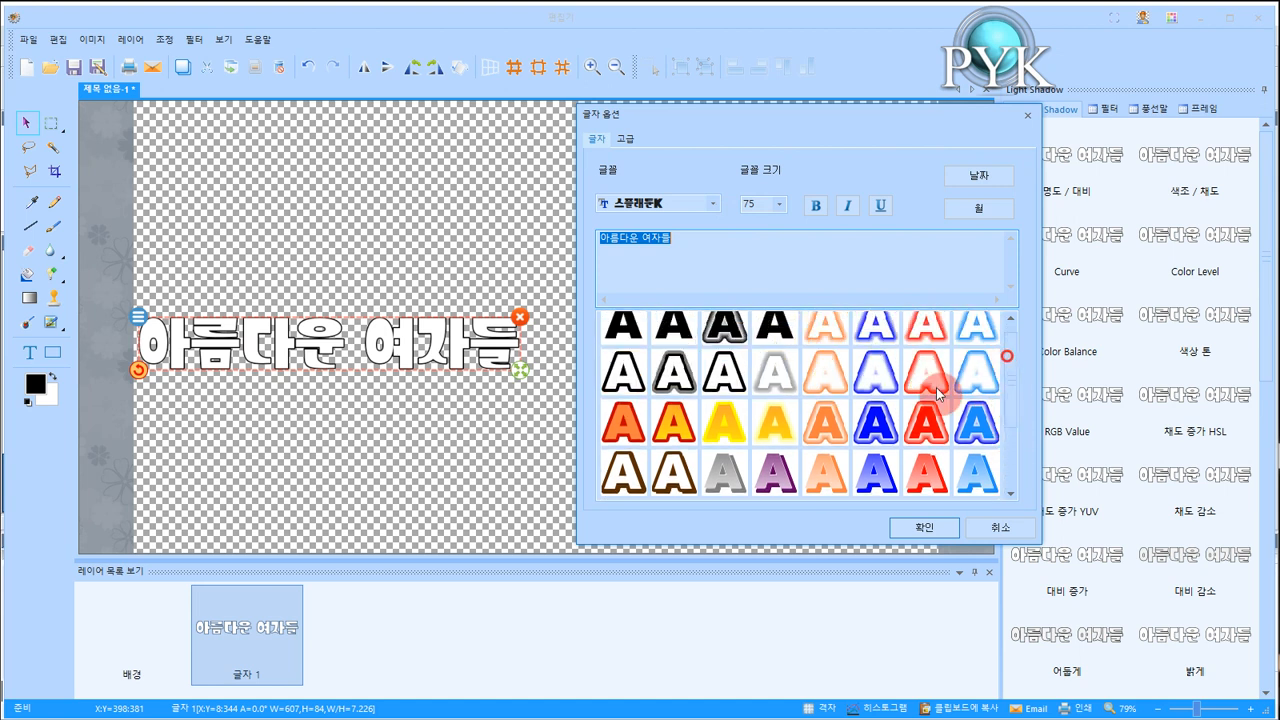
click(740, 336)
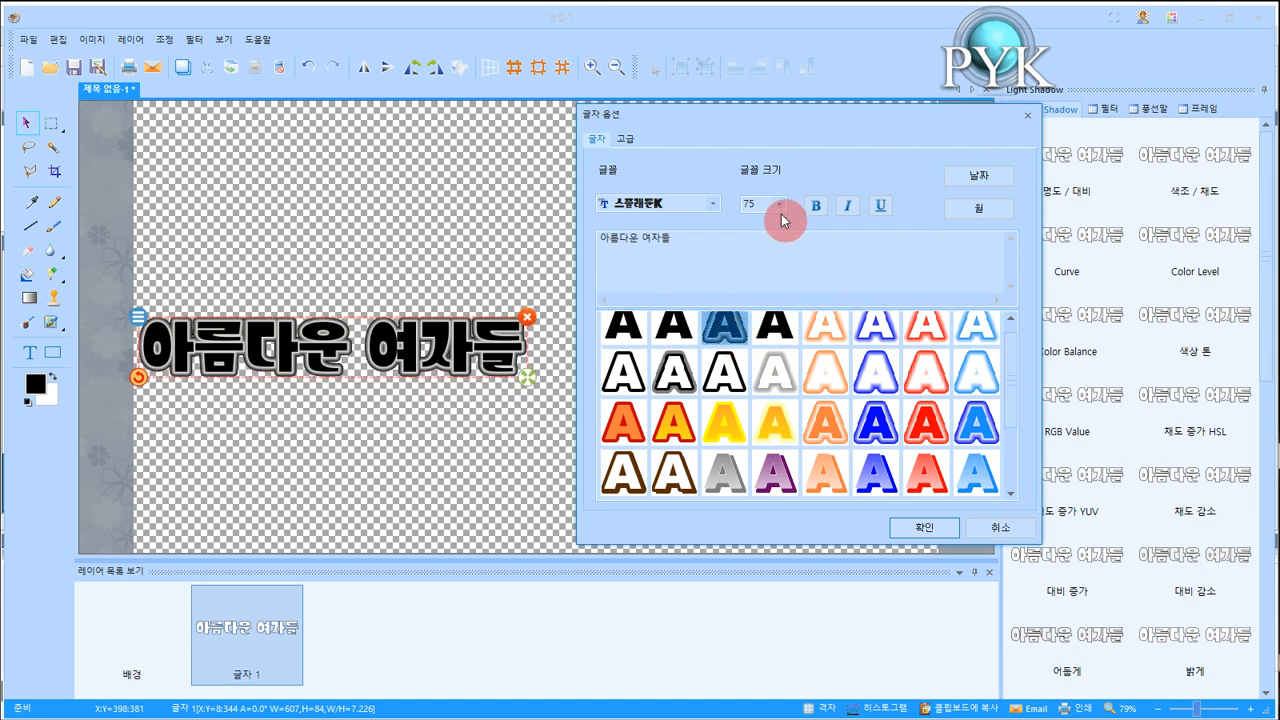
- Try italic formatting on the text and turn it off again
click(841, 207)
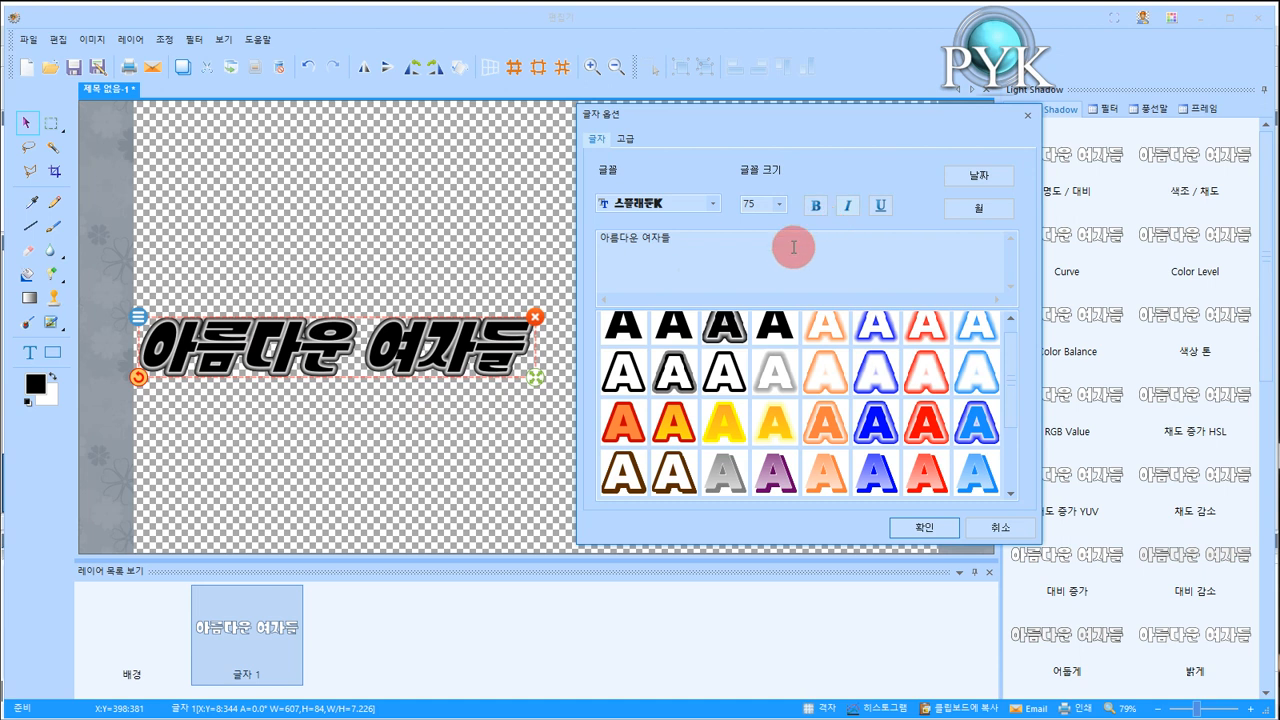
click(846, 207)
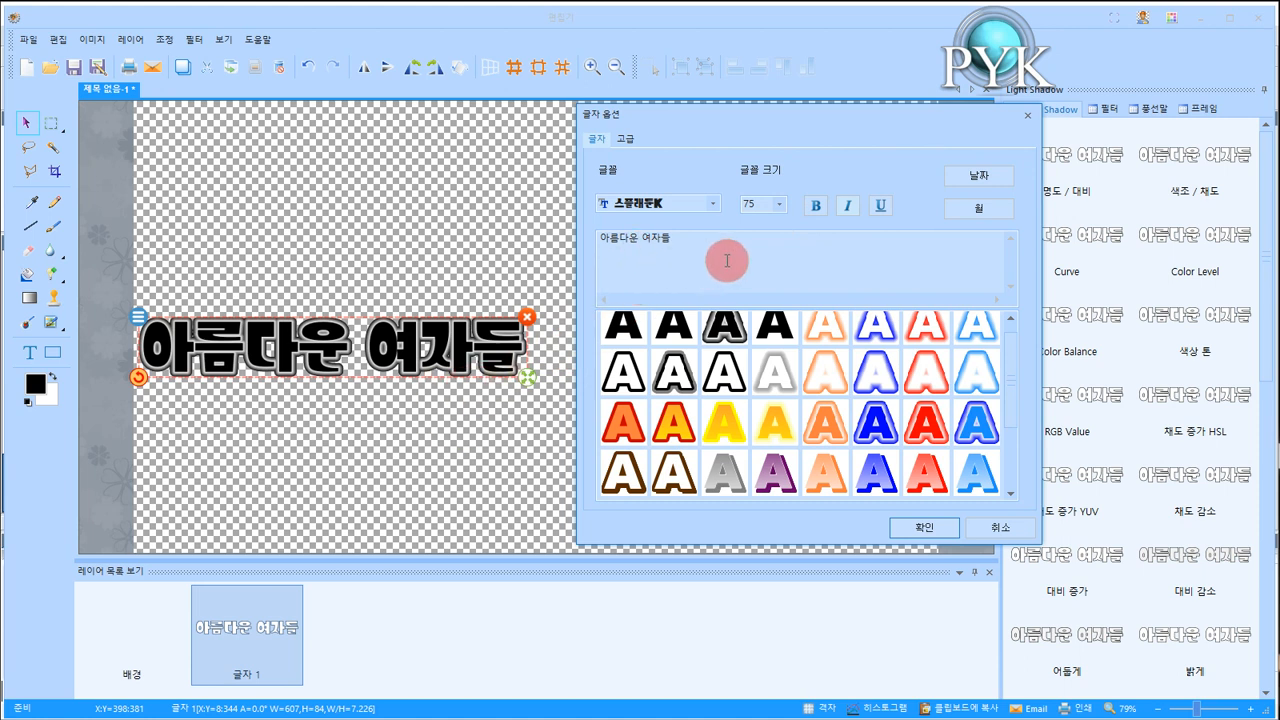
- Try the text effects 단일 윤곽선, 이중 윤곽선 and 텍스트 글로 in the advanced text options, then return to 그라디언트 윤곽선
click(626, 140)
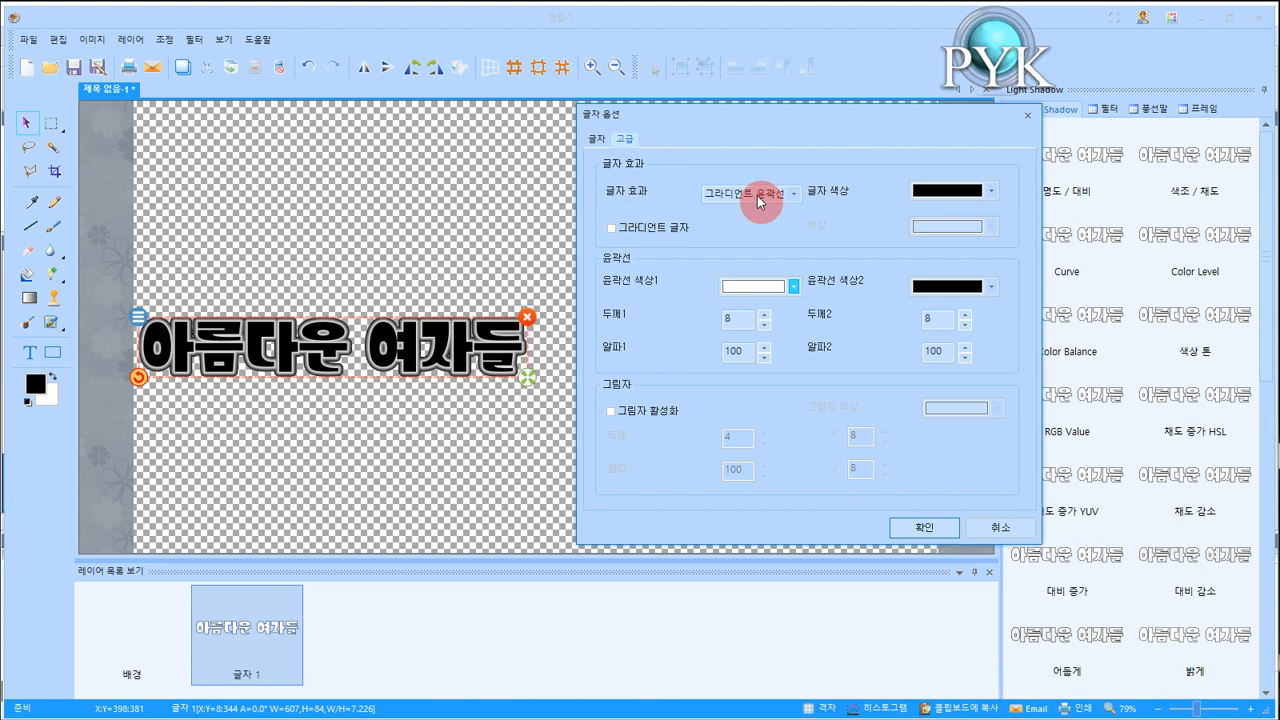
click(794, 194)
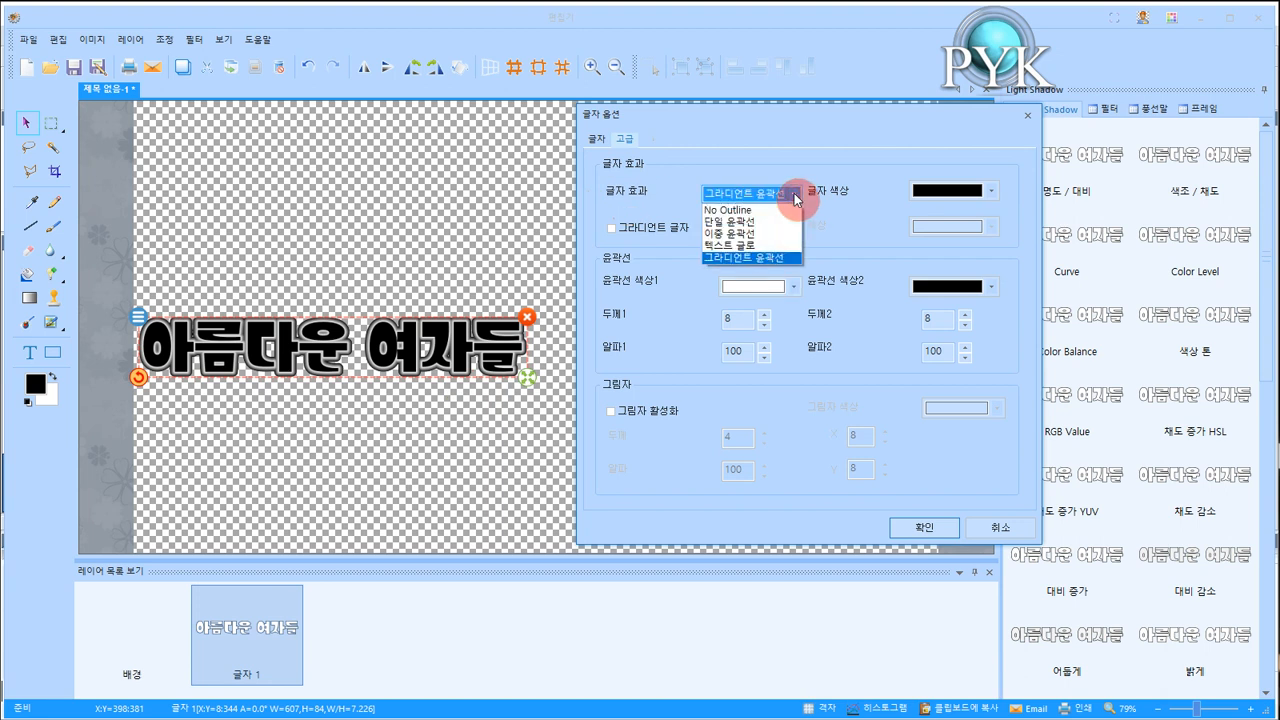
click(775, 221)
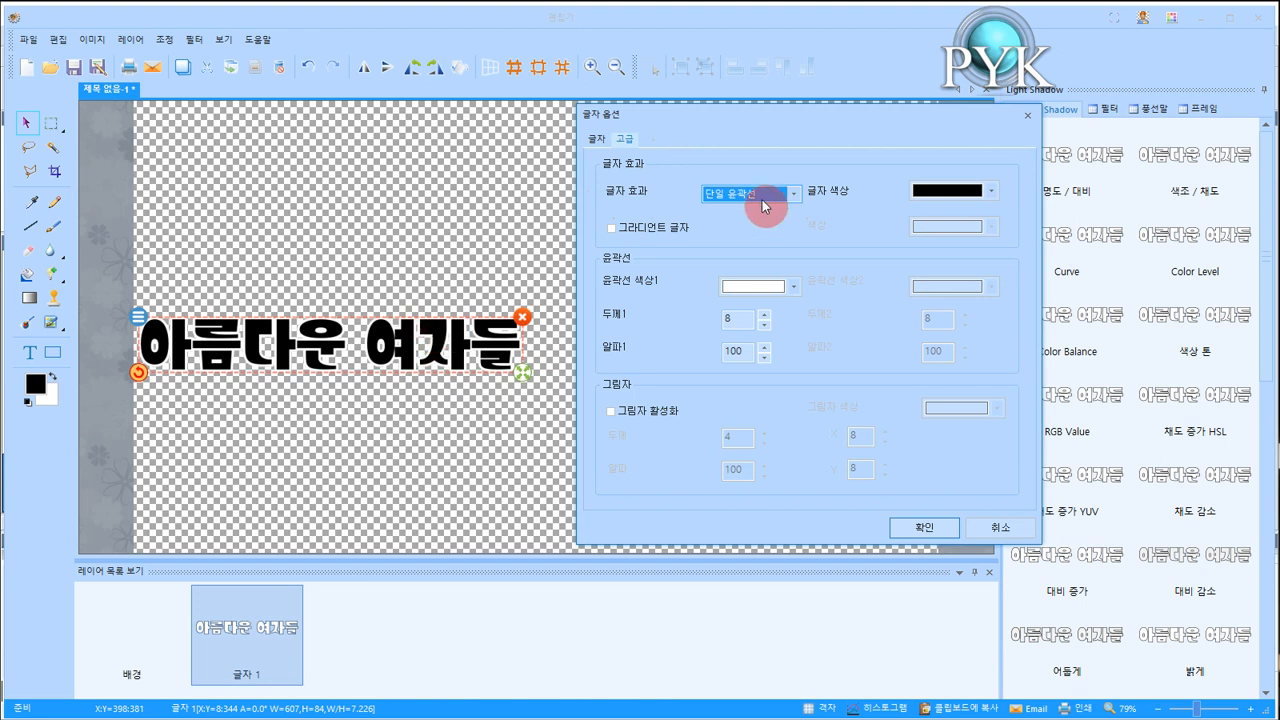
click(794, 194)
click(760, 235)
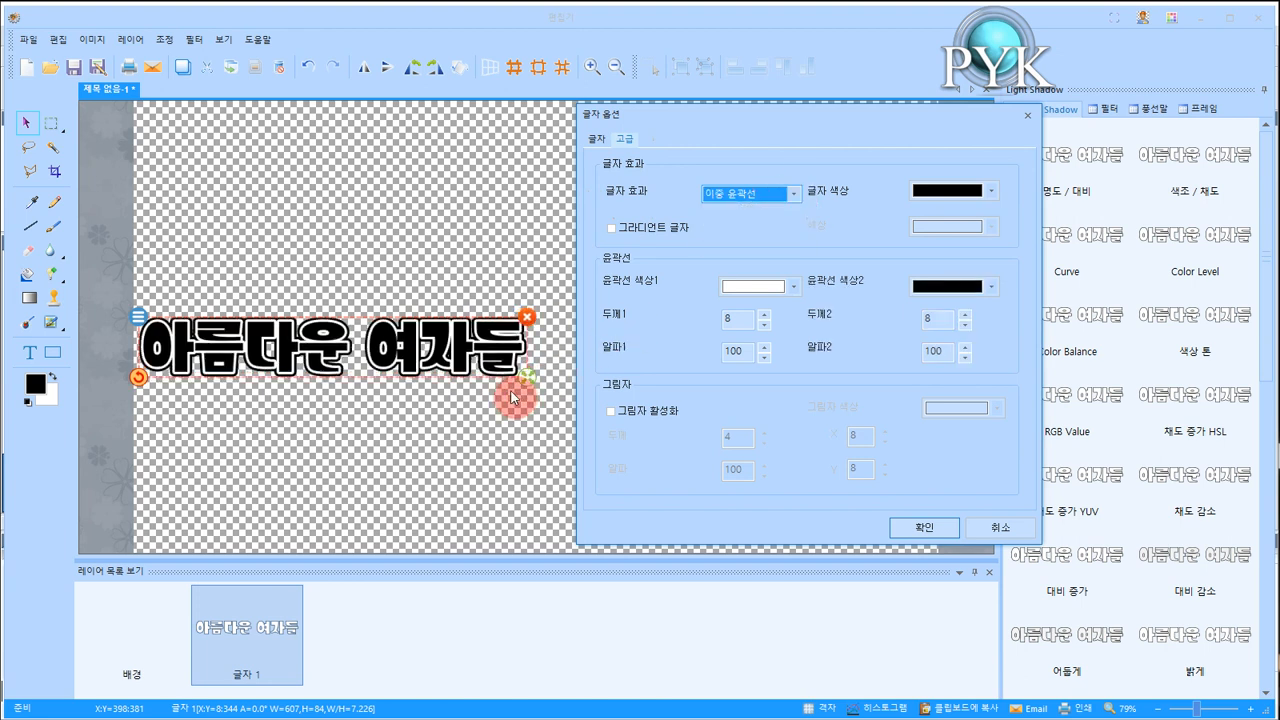
click(793, 194)
click(759, 249)
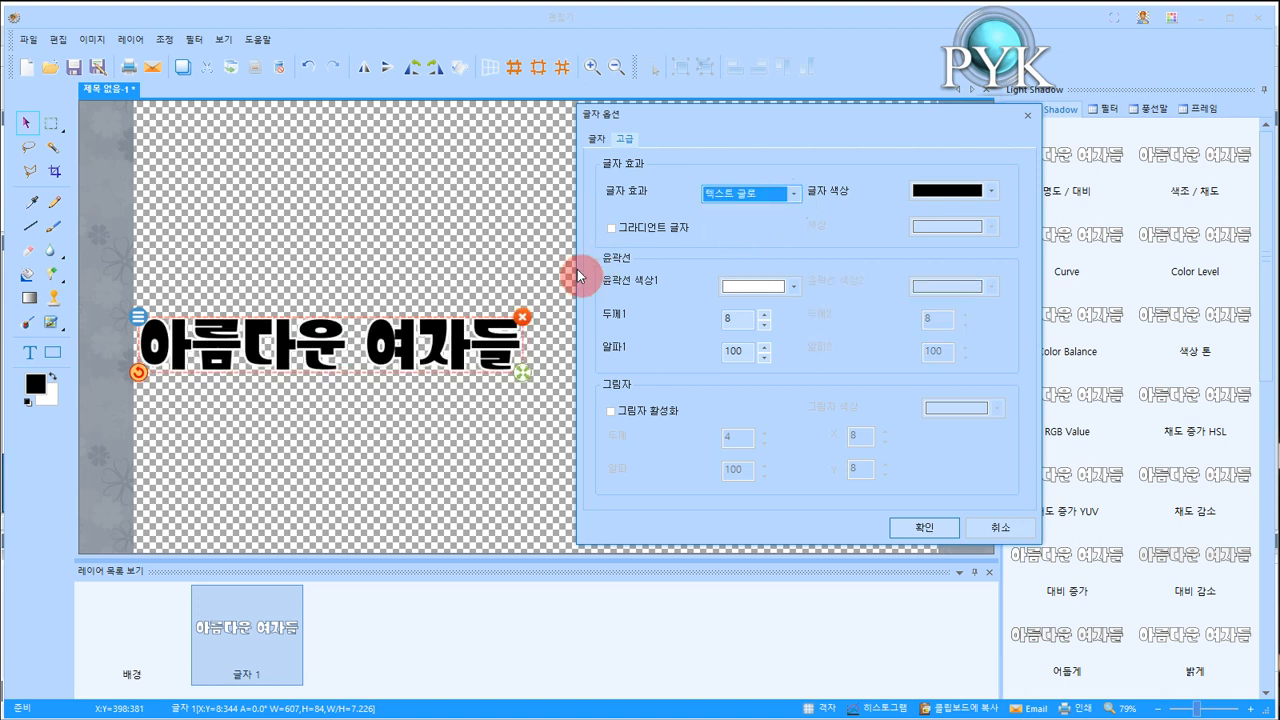
click(797, 194)
click(759, 264)
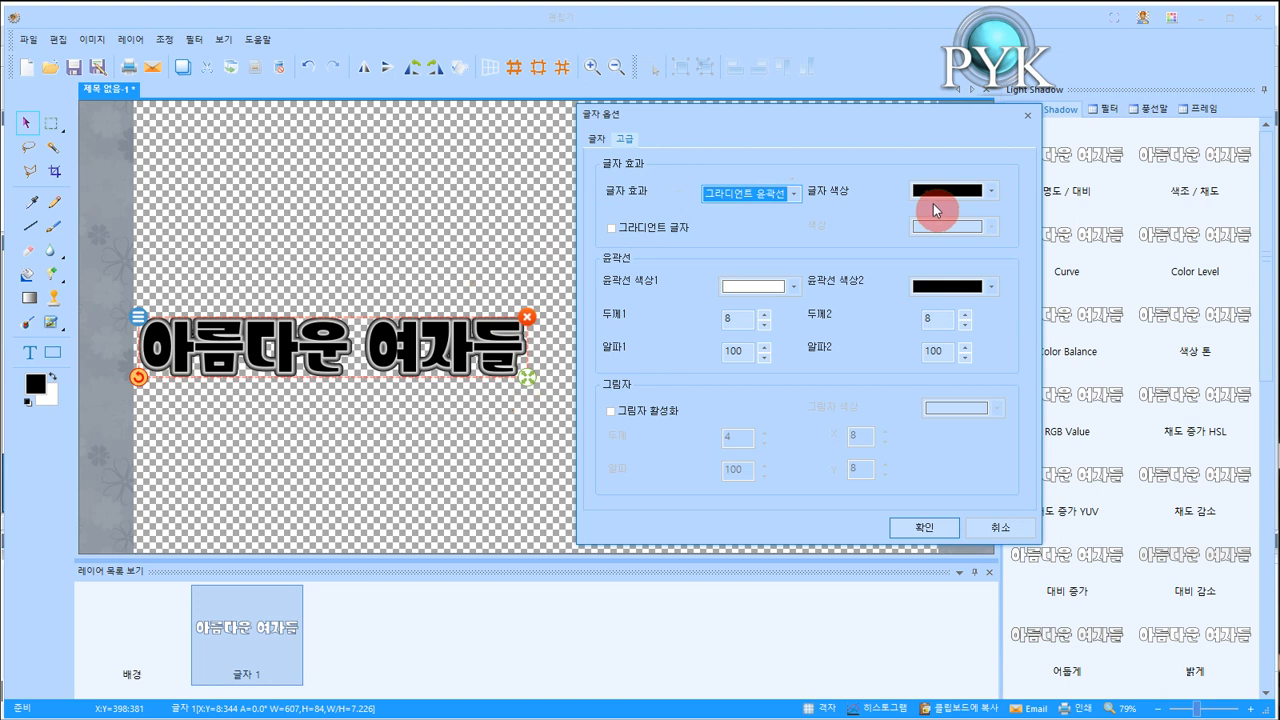
- Turn on 그라디언트 글자 for the text, with blue as the text color and sky blue as the second color
click(968, 196)
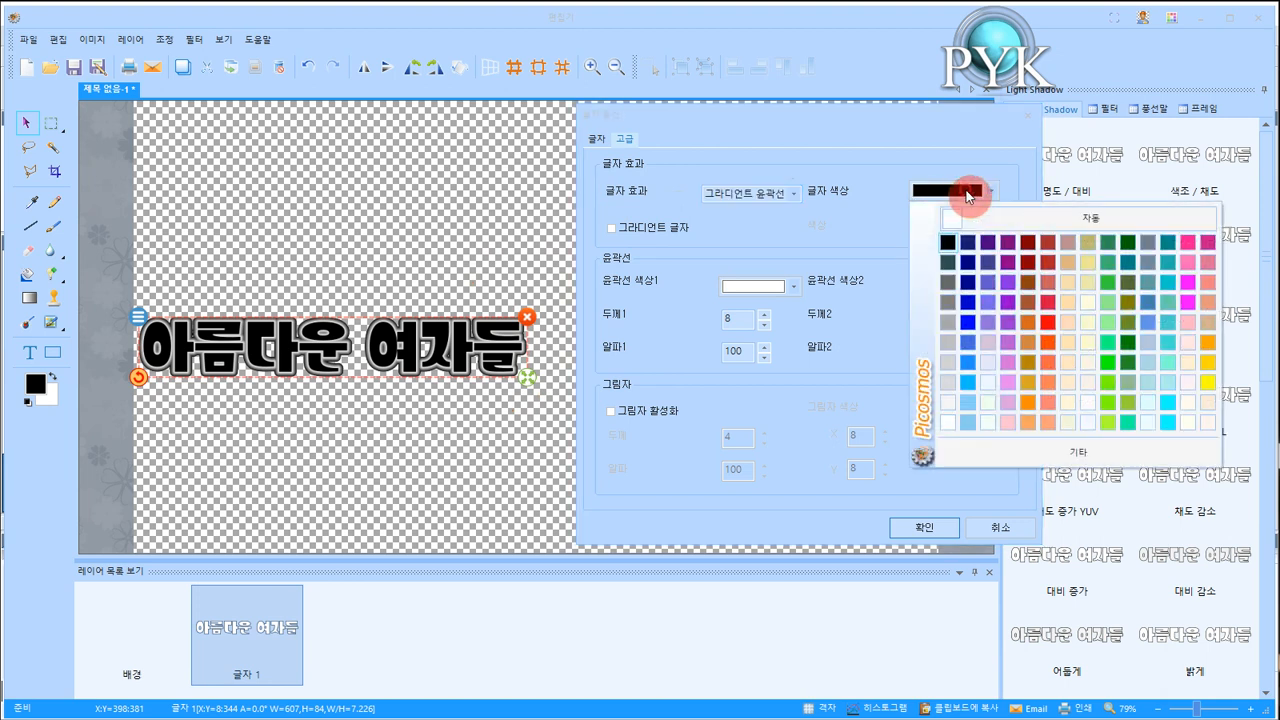
click(1013, 321)
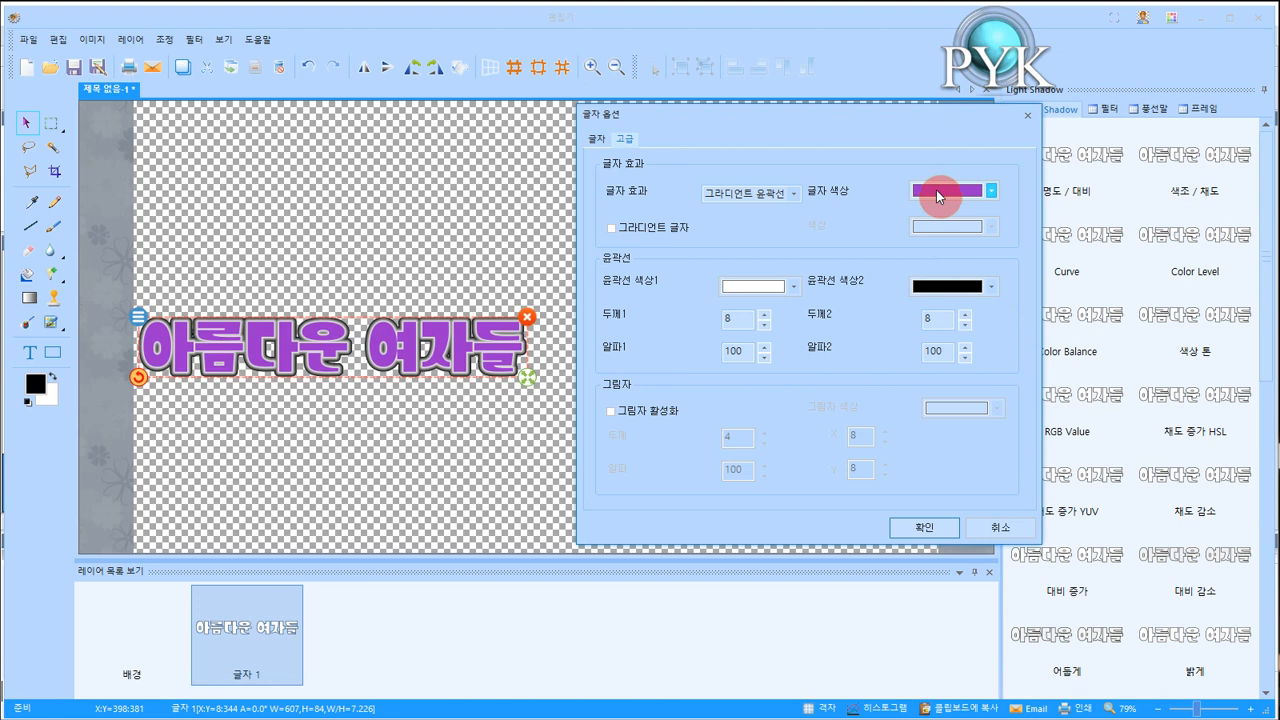
click(611, 228)
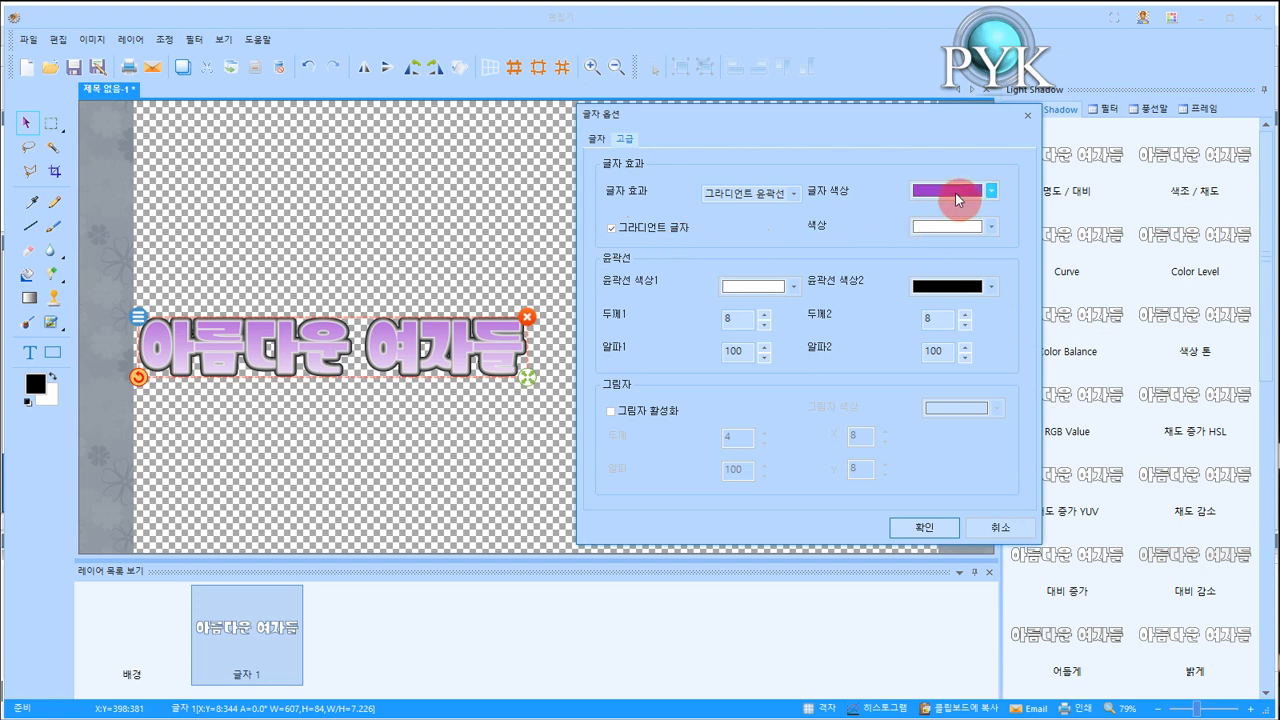
click(958, 230)
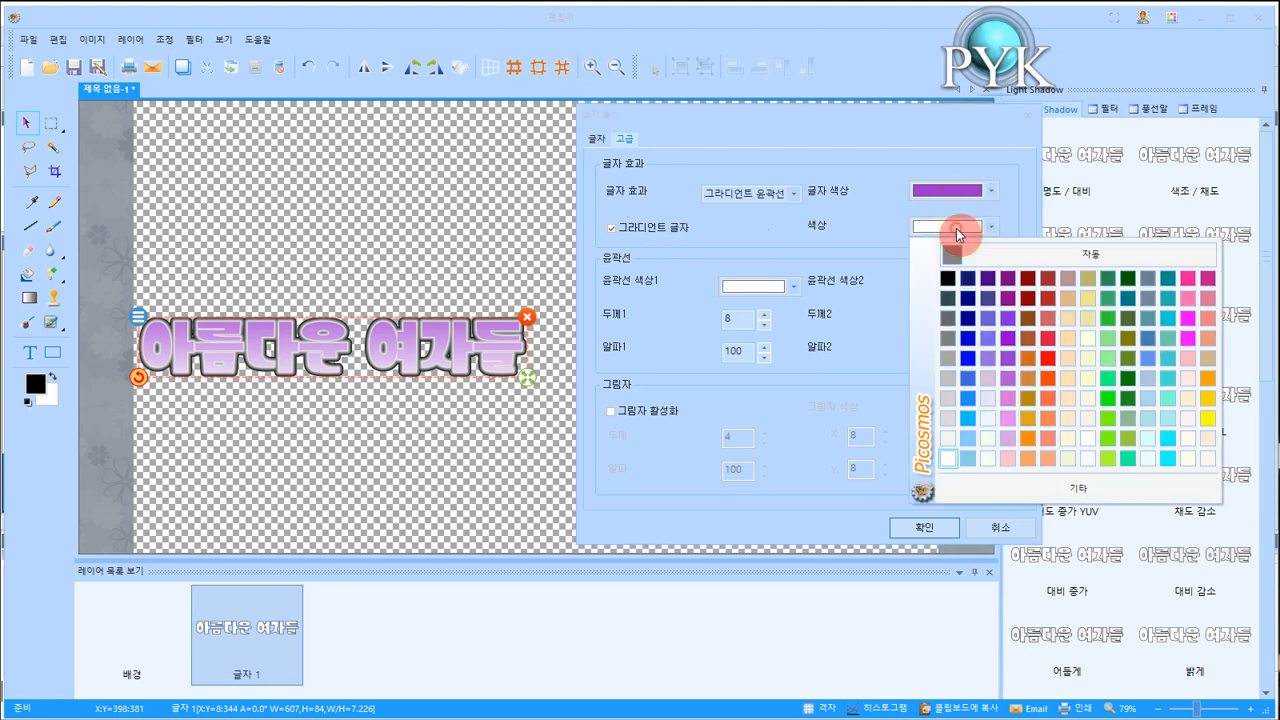
click(970, 421)
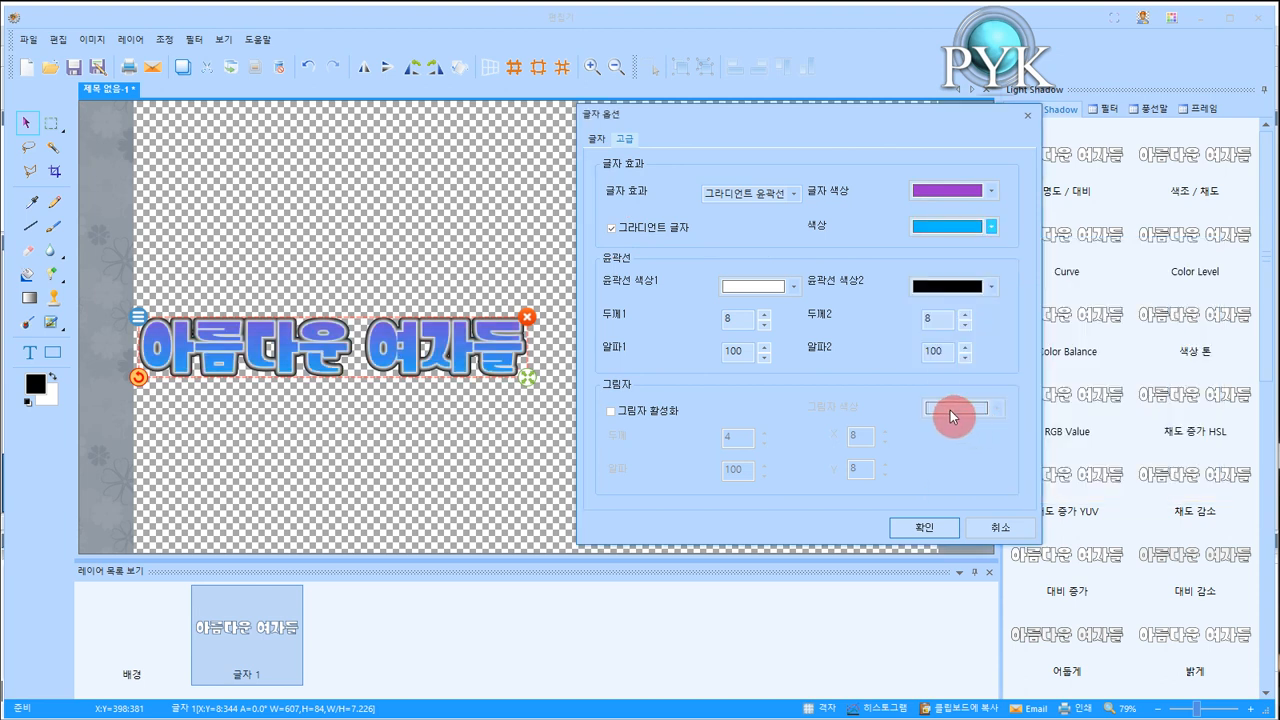
click(955, 191)
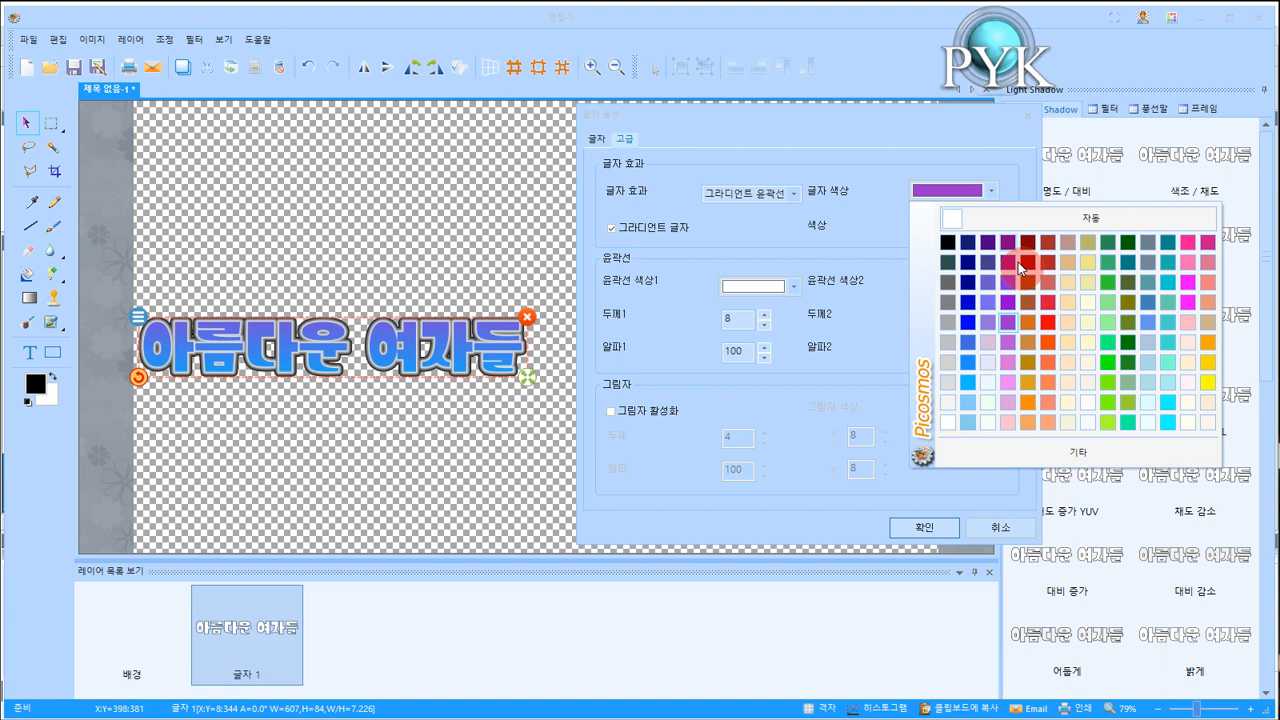
click(968, 320)
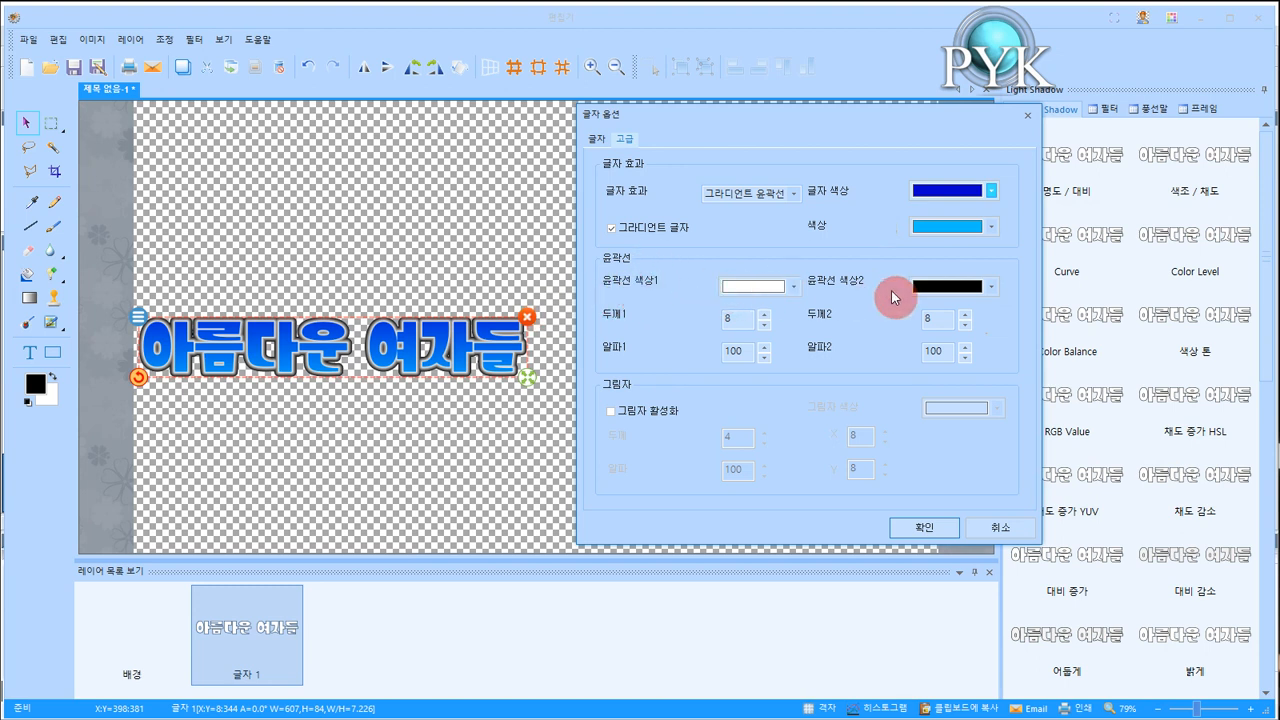
- Set the outline thickness 두께1 to 13 and 두께2 to 12
click(765, 315)
click(765, 315)
click(765, 315)
click(765, 315)
click(965, 314)
click(965, 314)
click(965, 314)
click(965, 314)
click(965, 314)
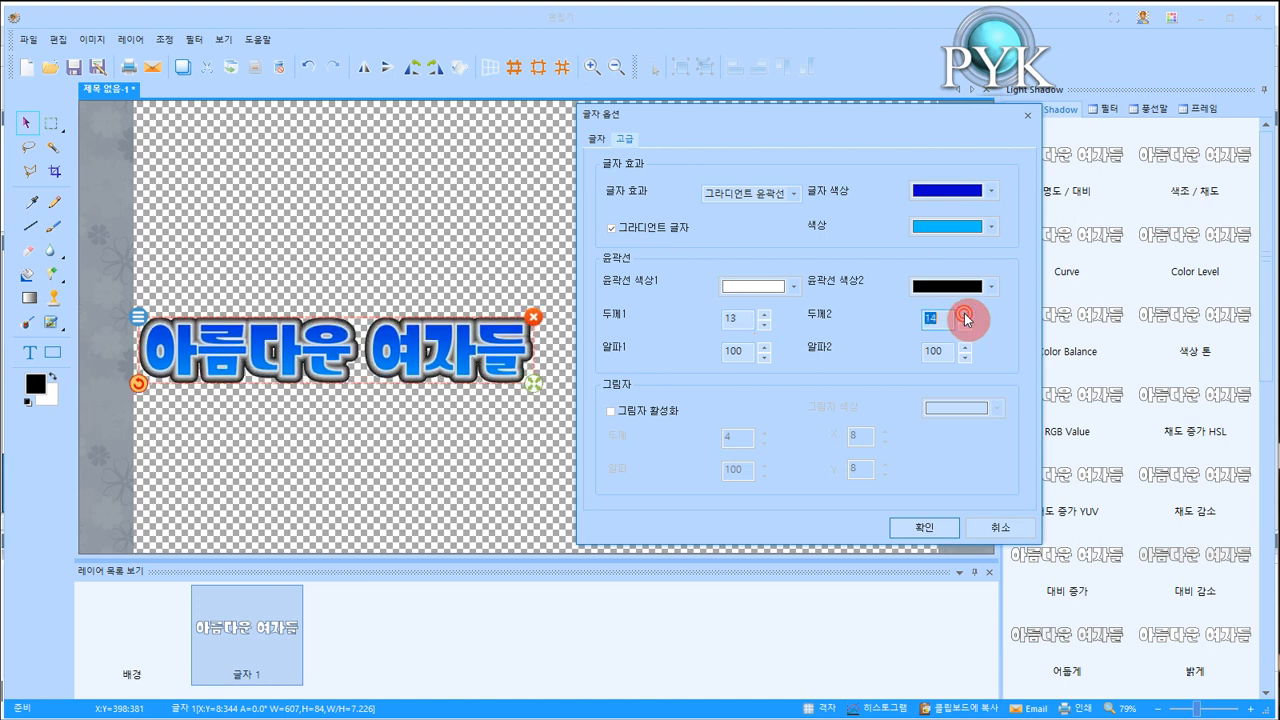
click(966, 328)
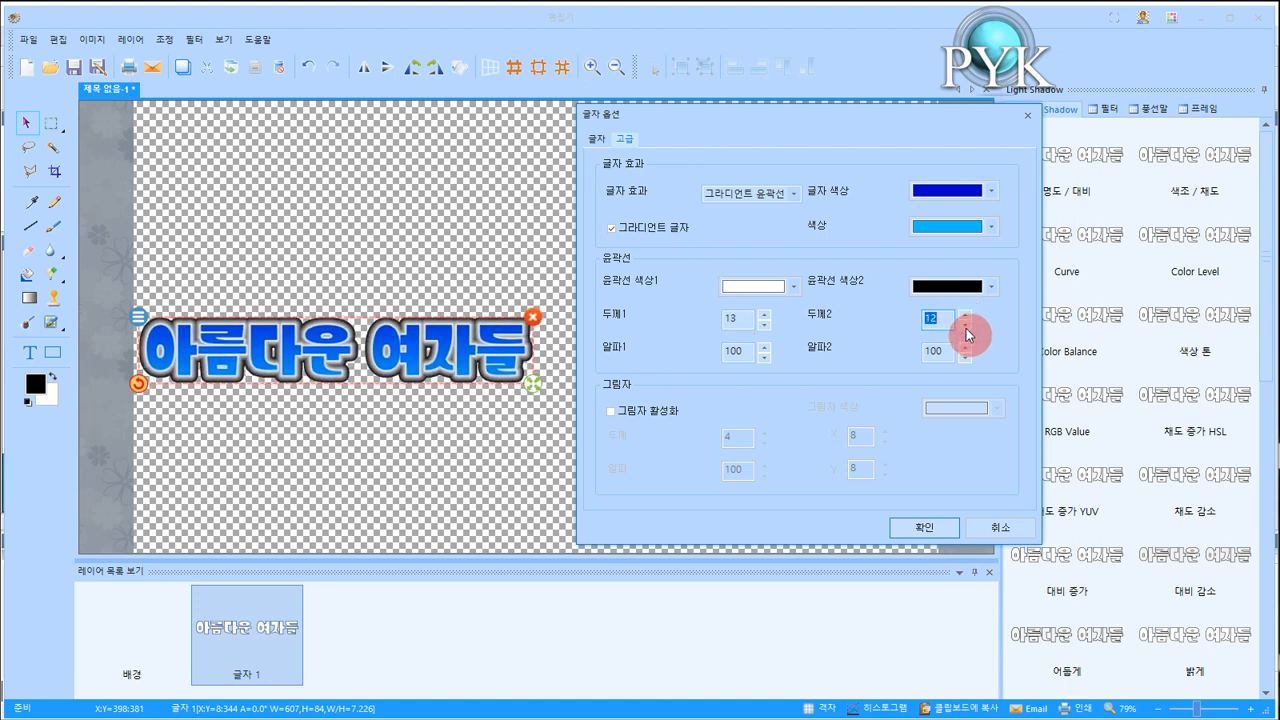
- Try an outline 알파1 of 50 and restore it to 100
click(765, 358)
text(50)
key(BackSpace)
key(BackSpace)
text(100)
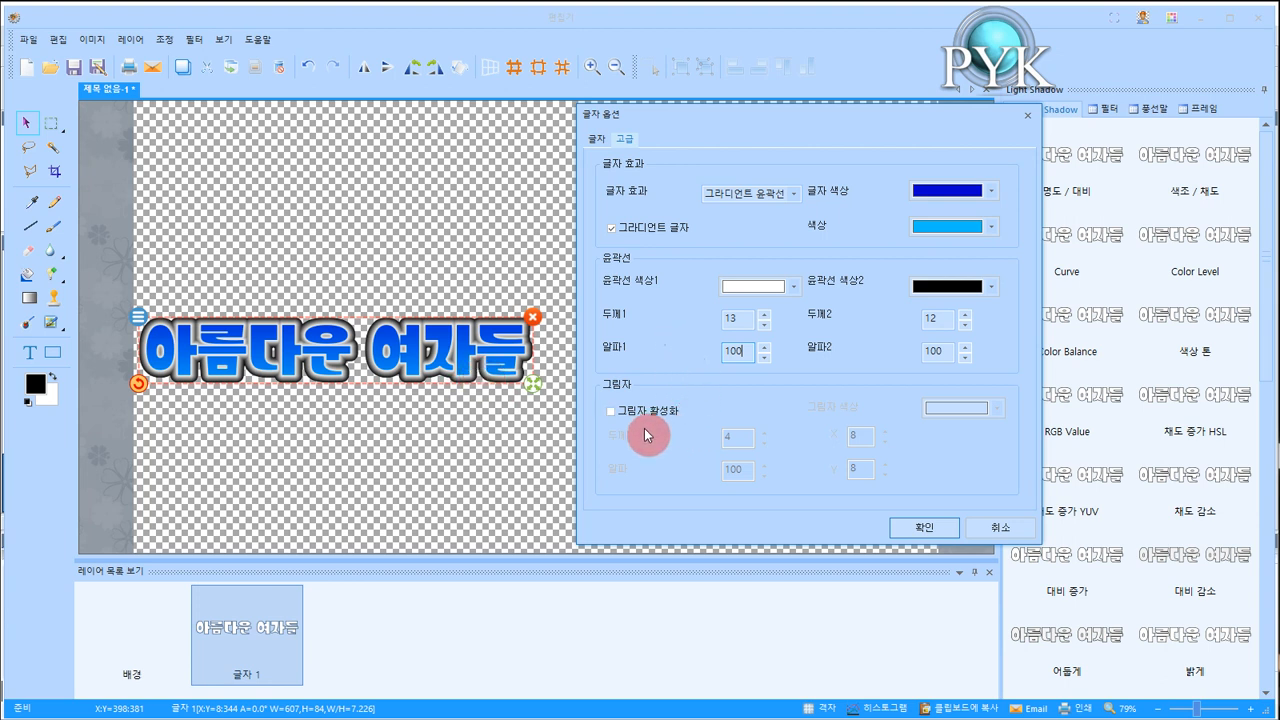
- Try a magenta text shadow with thickness 16 and X offset 17, and turn the shadow off again
click(611, 411)
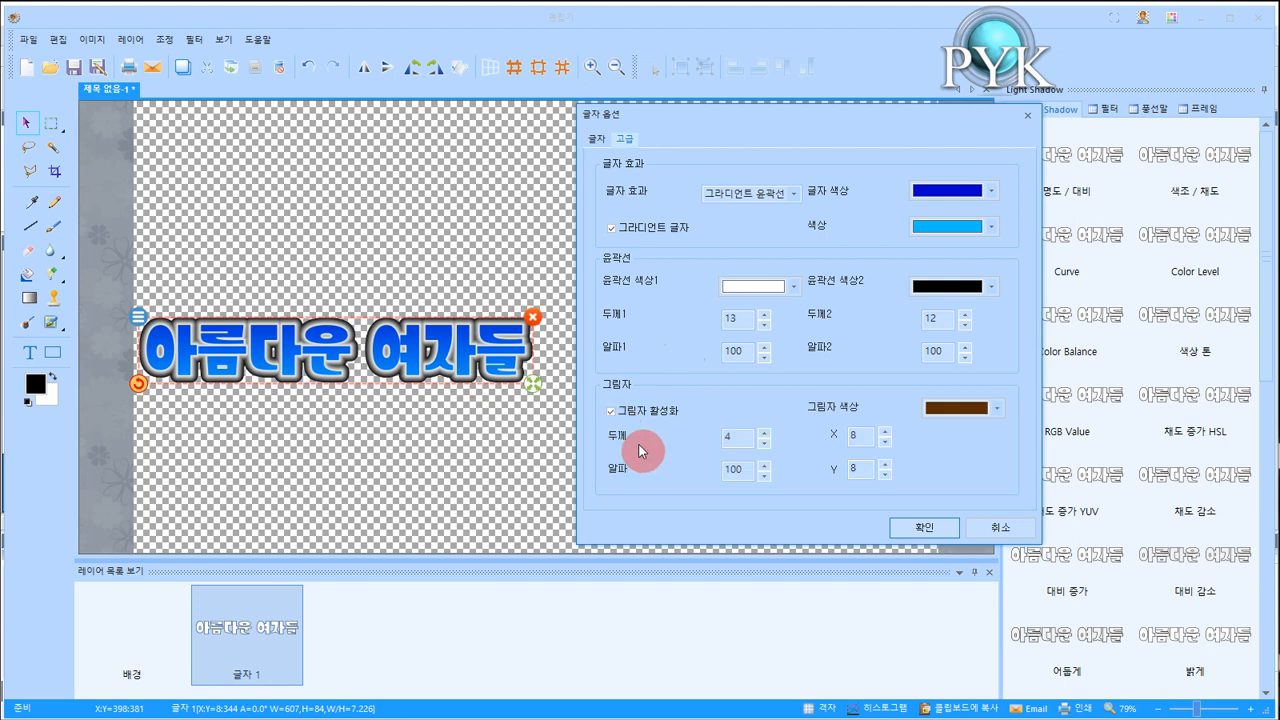
click(954, 410)
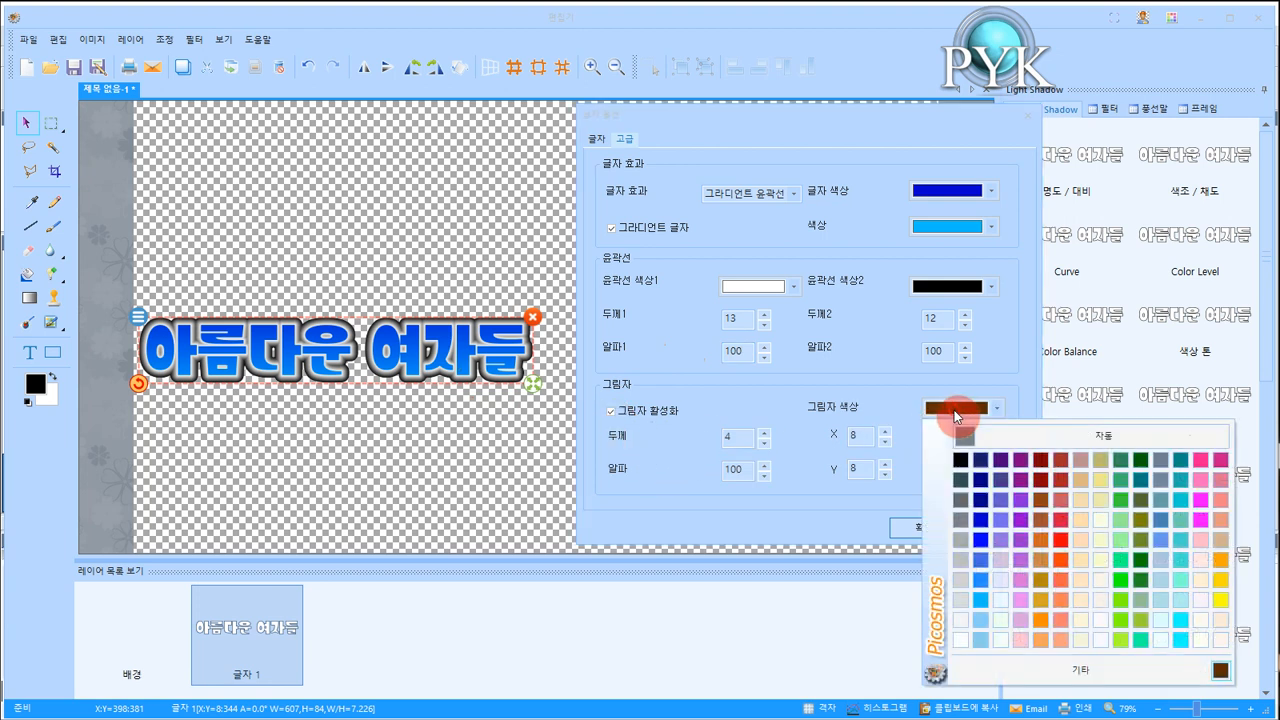
click(1203, 530)
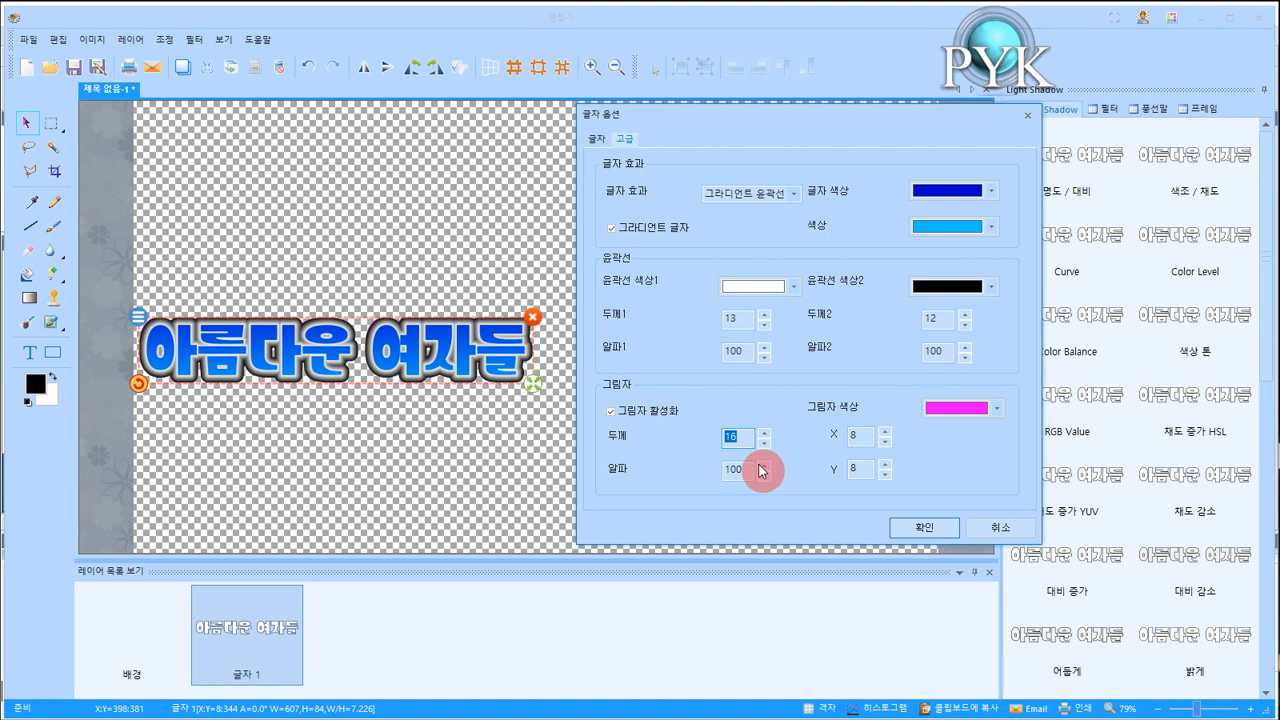
click(885, 431)
click(885, 431)
click(885, 431)
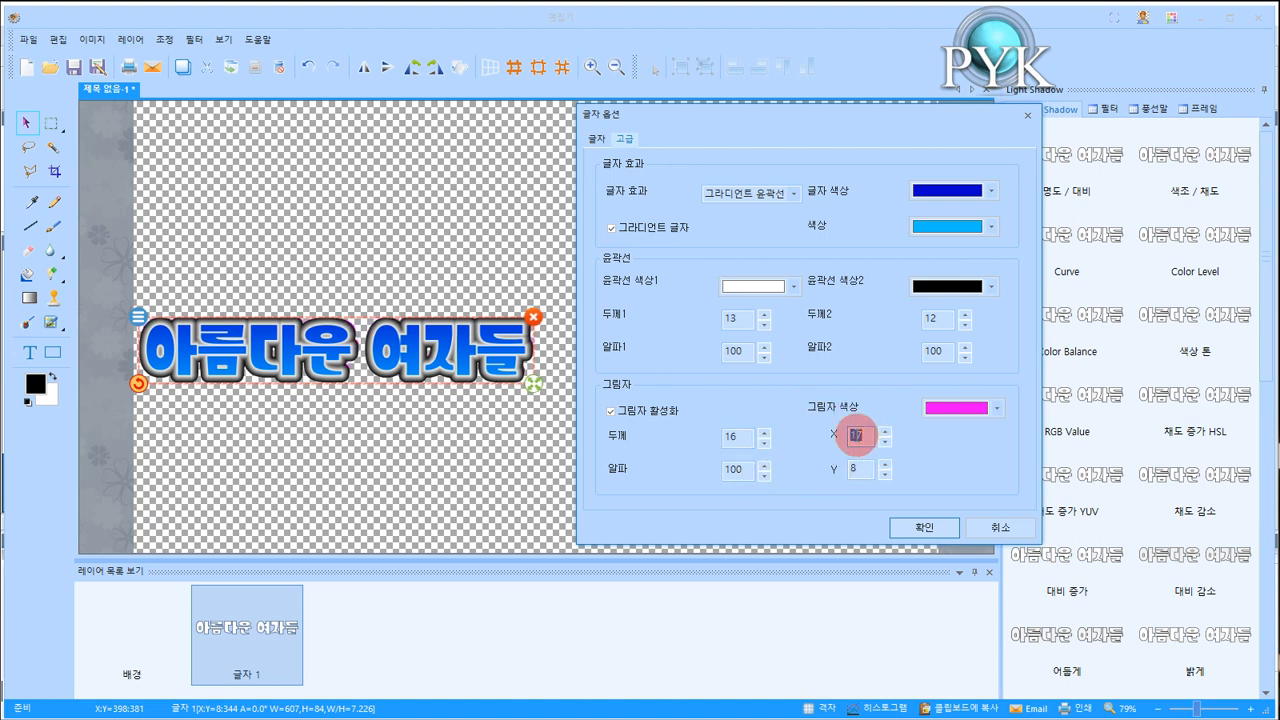
click(622, 411)
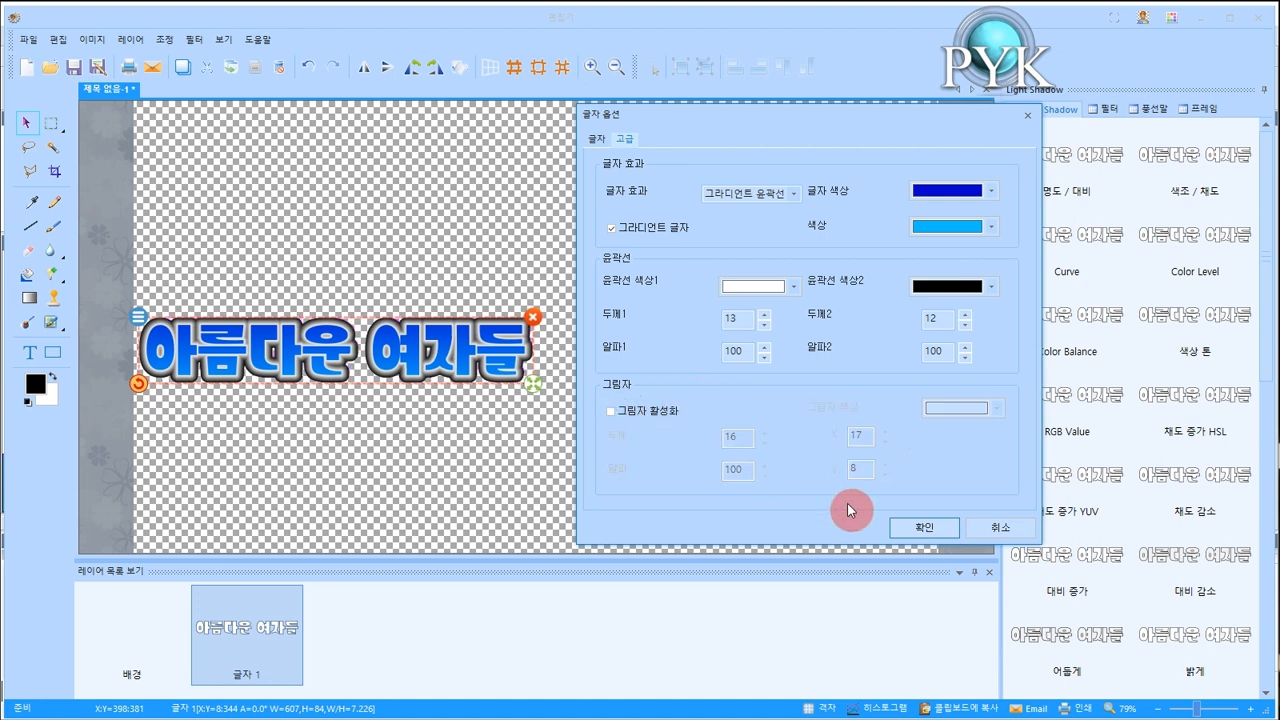
- Apply the text options, enlarge the text to about 1010 x 156 at about X 134, Y 309, and deselect it
click(917, 527)
drag(492, 345, 651, 307)
drag(689, 347, 885, 478)
drag(817, 354, 745, 363)
drag(811, 392, 855, 391)
drag(768, 366, 768, 372)
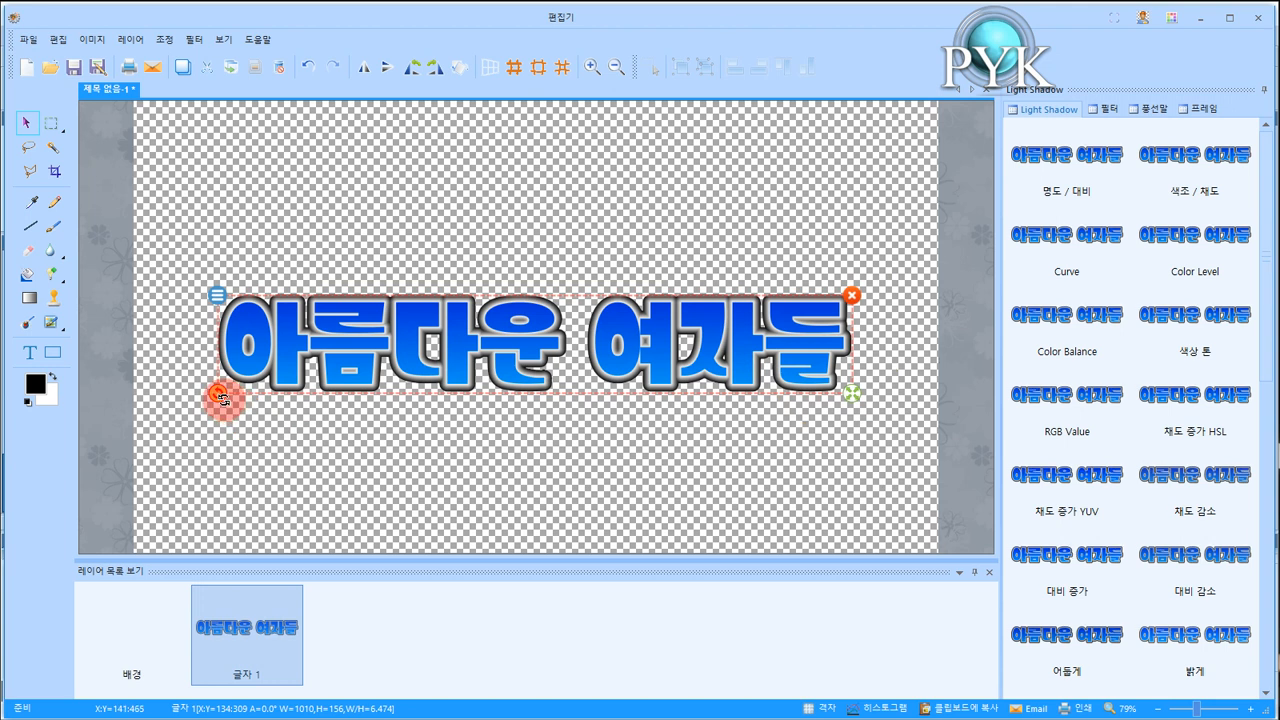
click(414, 463)
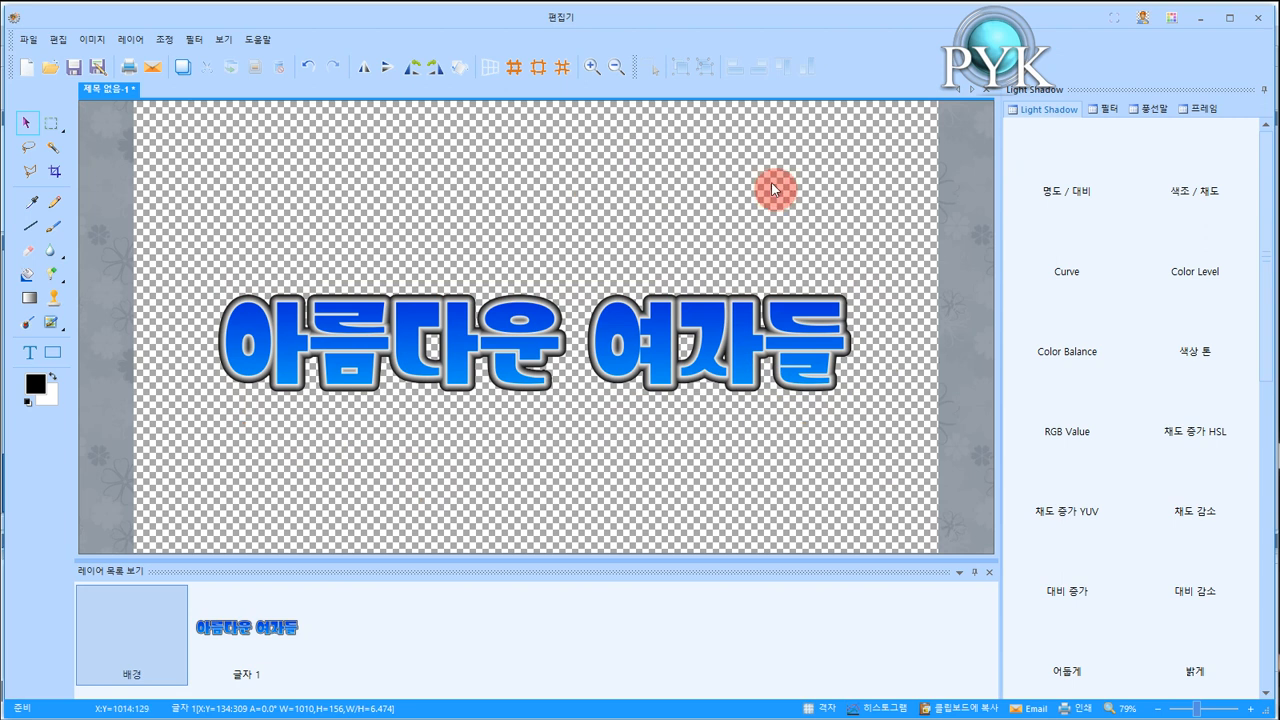
- Open the Festival category of the 풍선말 graphics and look through its Birthday folder
click(1146, 110)
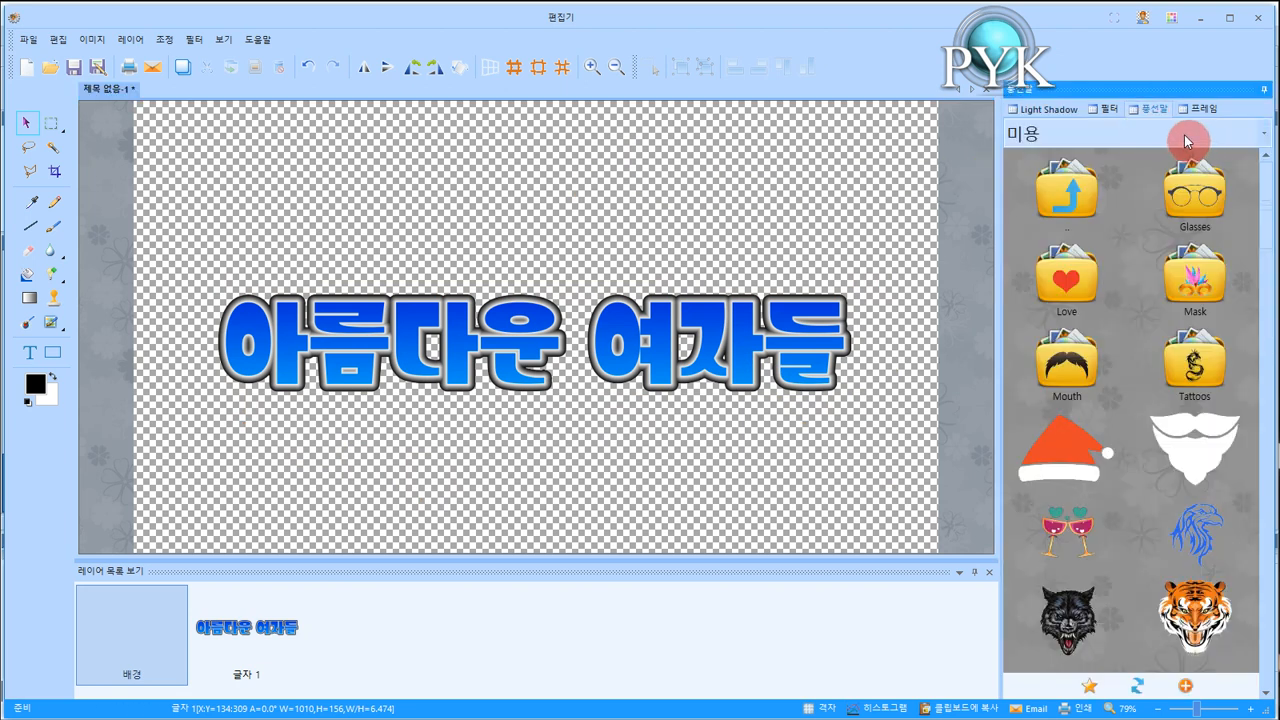
click(1186, 140)
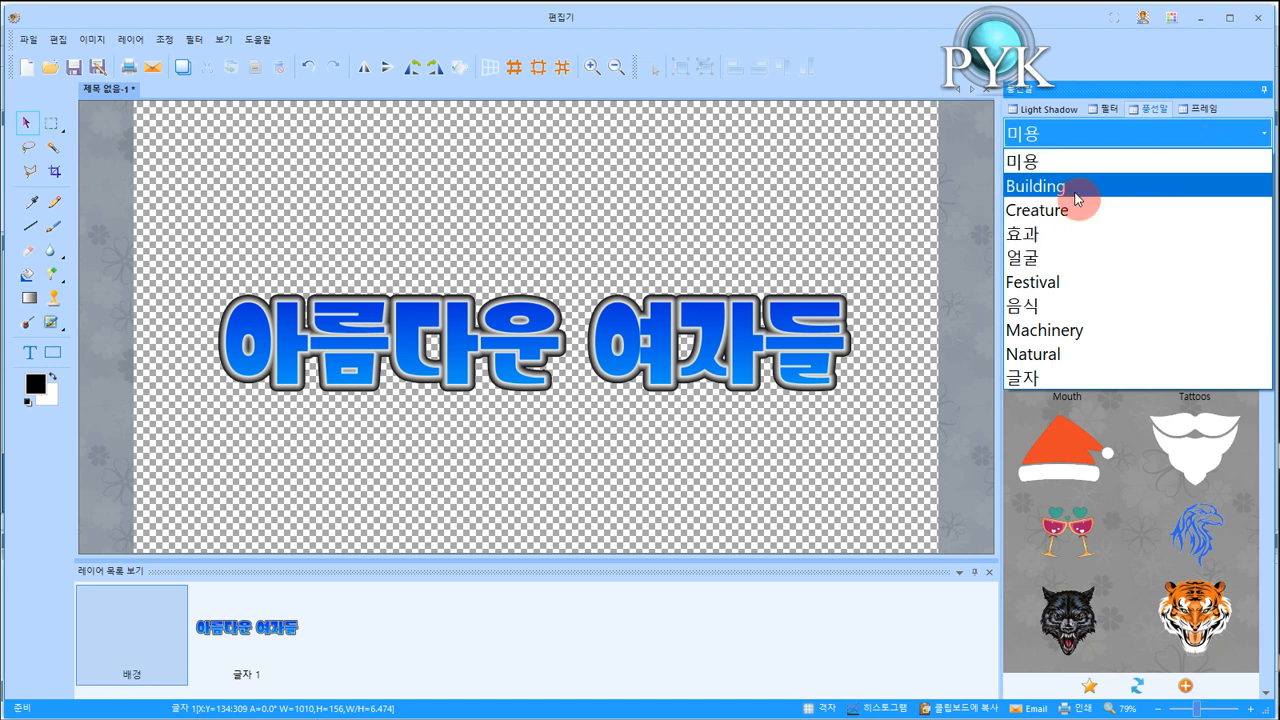
click(1072, 290)
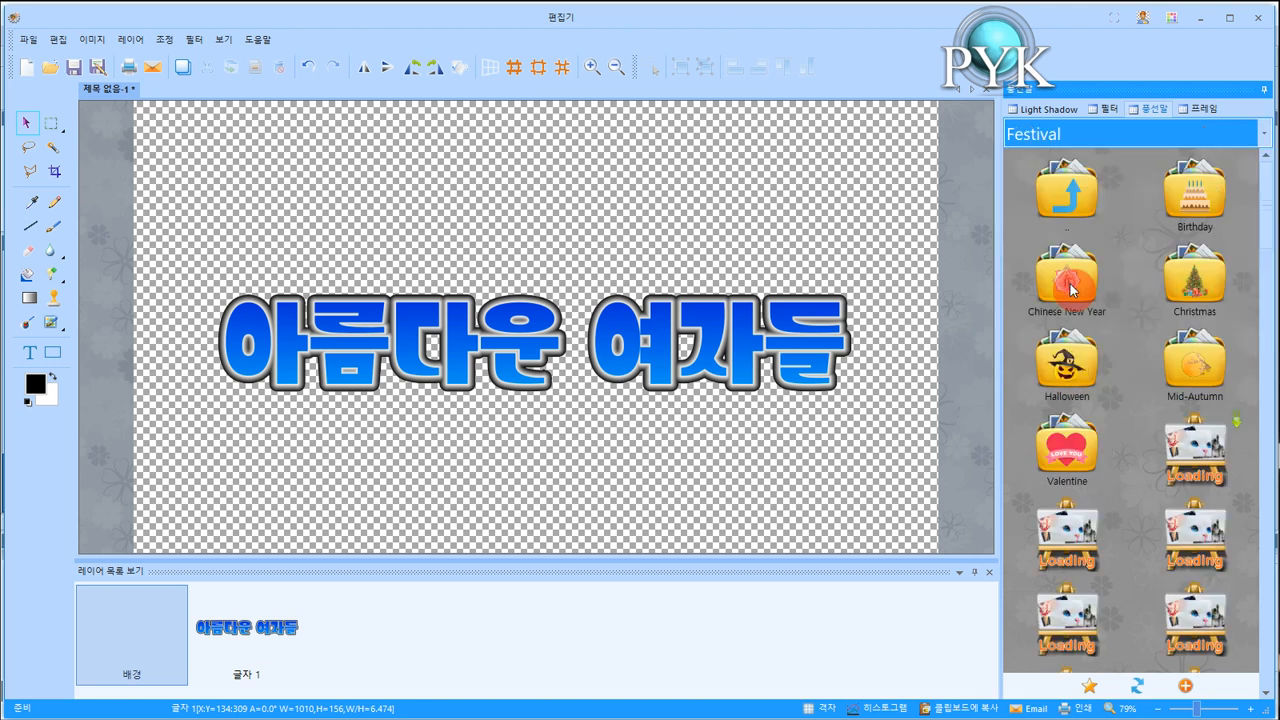
click(1193, 206)
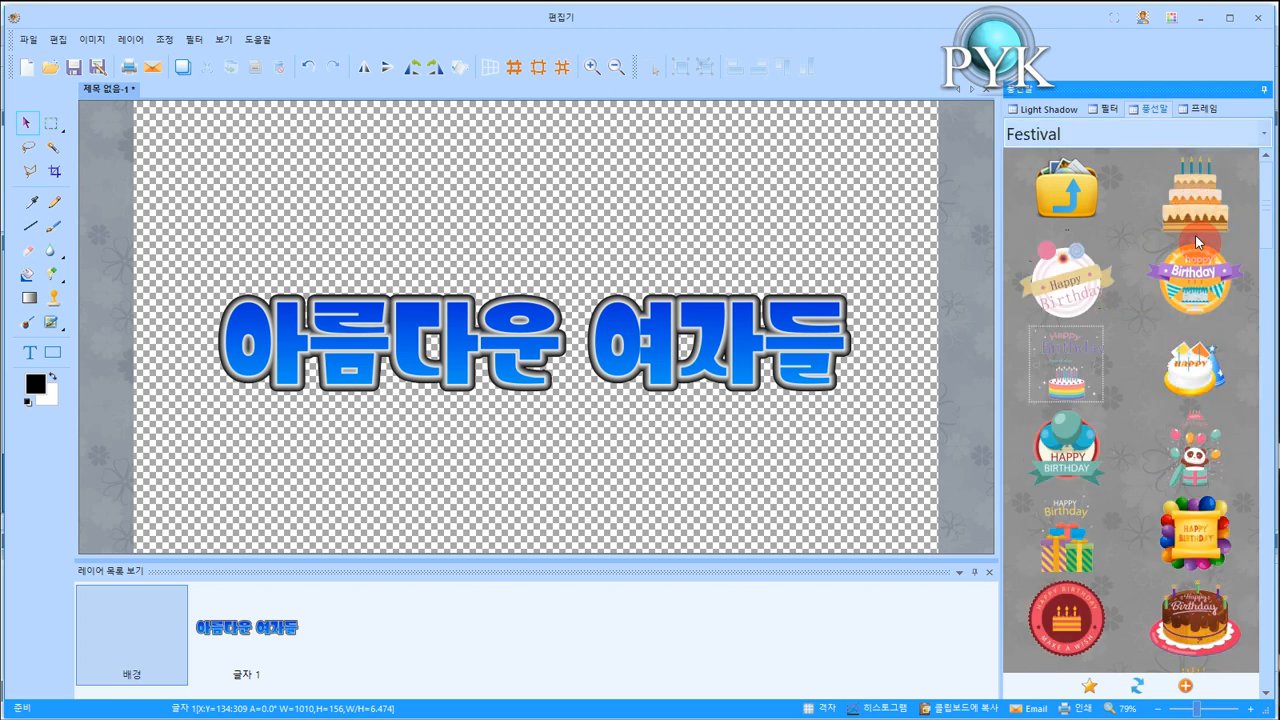
scroll(1141, 357, down, 1)
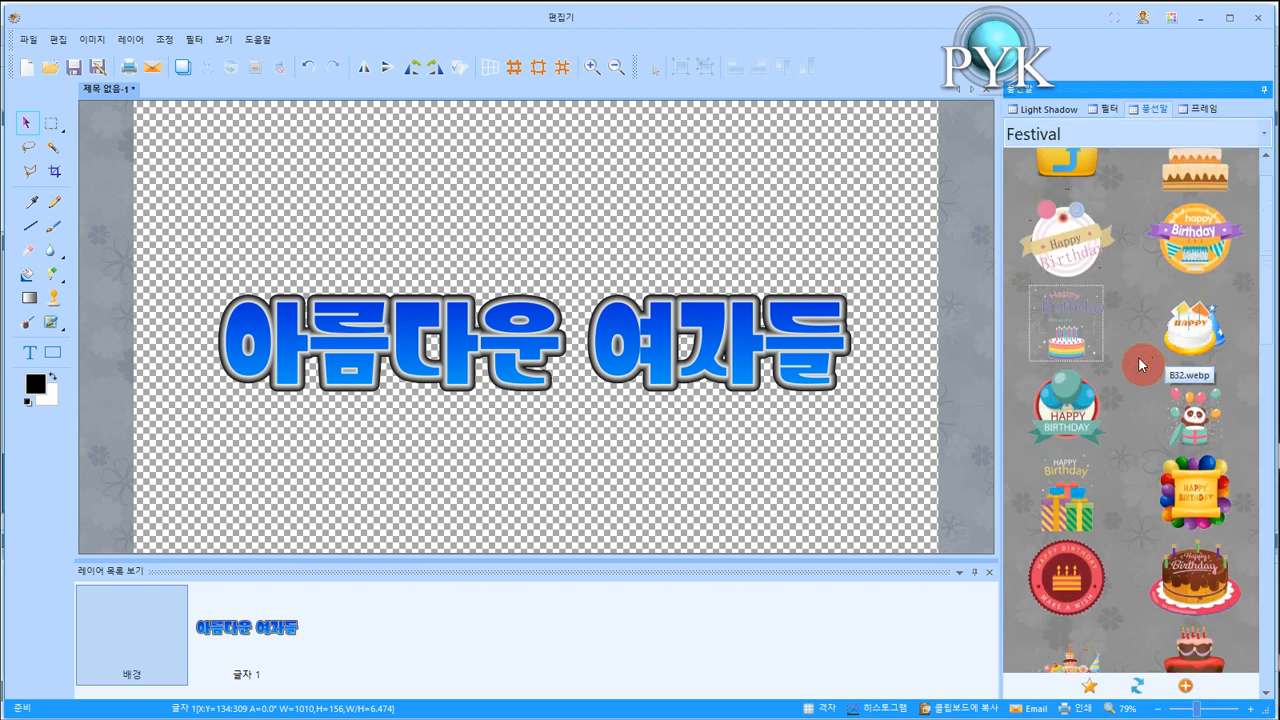
scroll(1119, 410, down, 1)
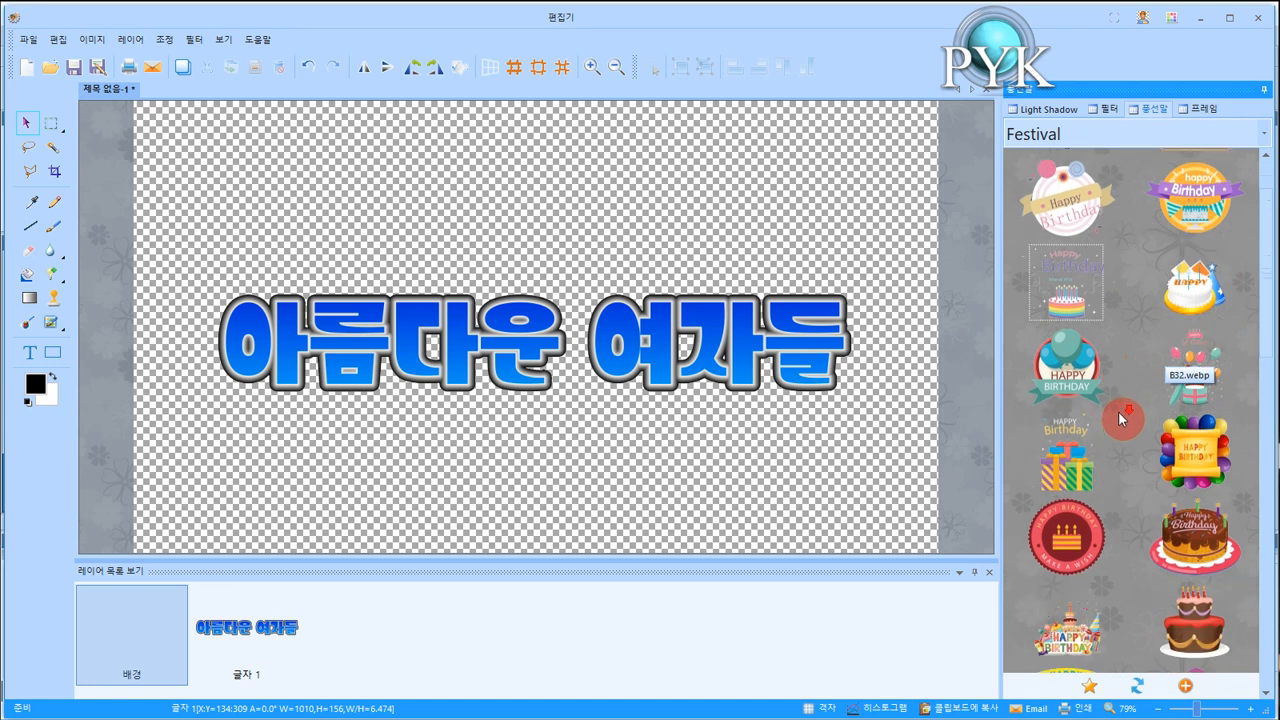
scroll(1117, 423, up, 2)
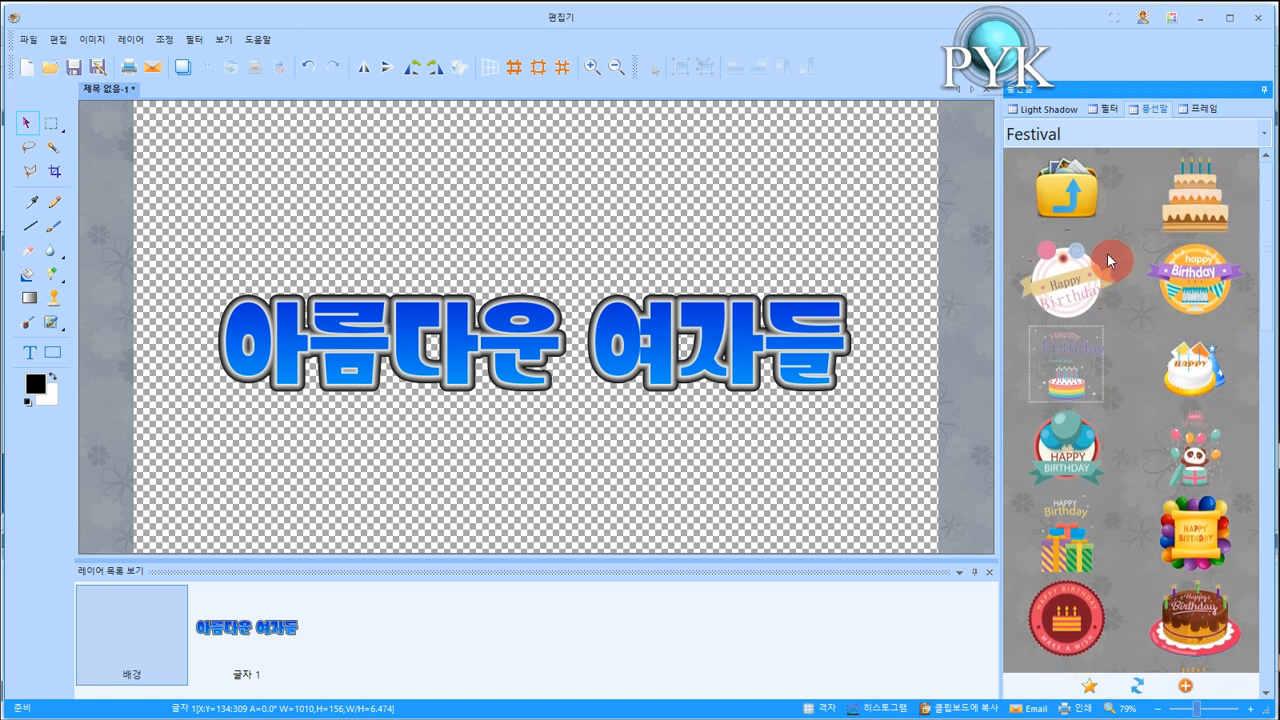
click(1067, 205)
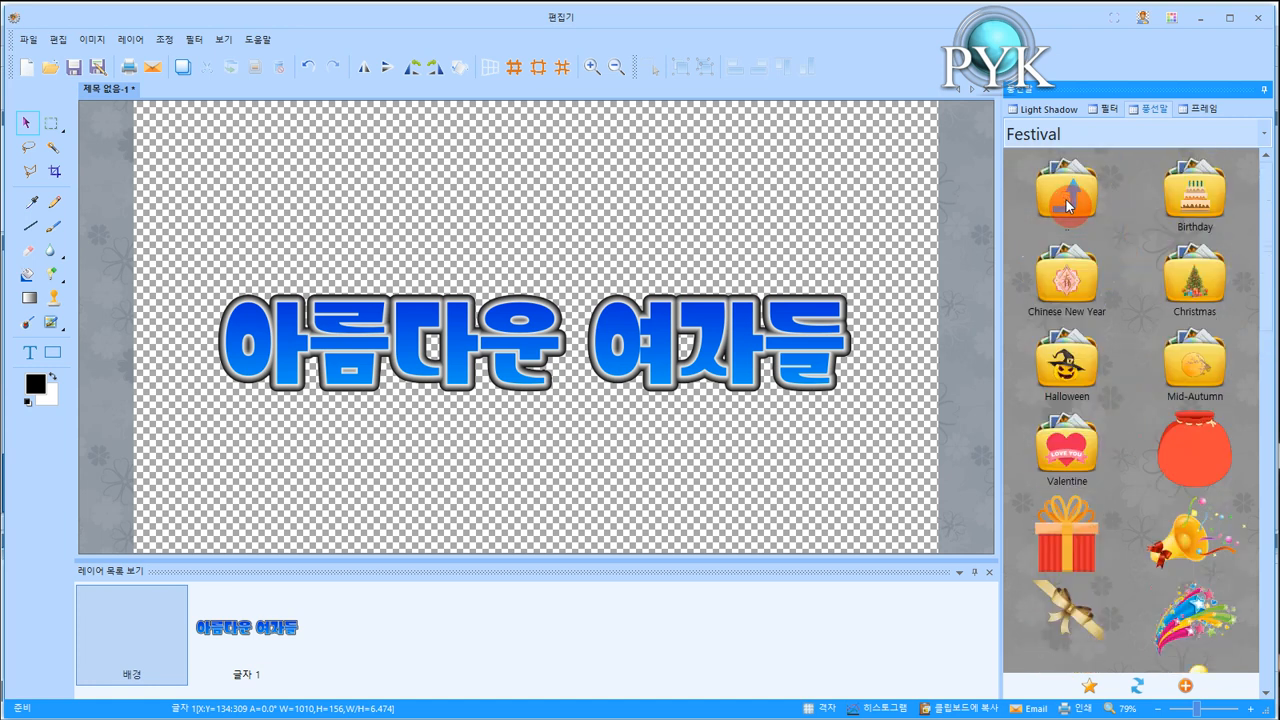
- Add the red 福 pouch from the Chinese New Year folder over the start of the text, enlarged to about 318 x 336
click(1068, 292)
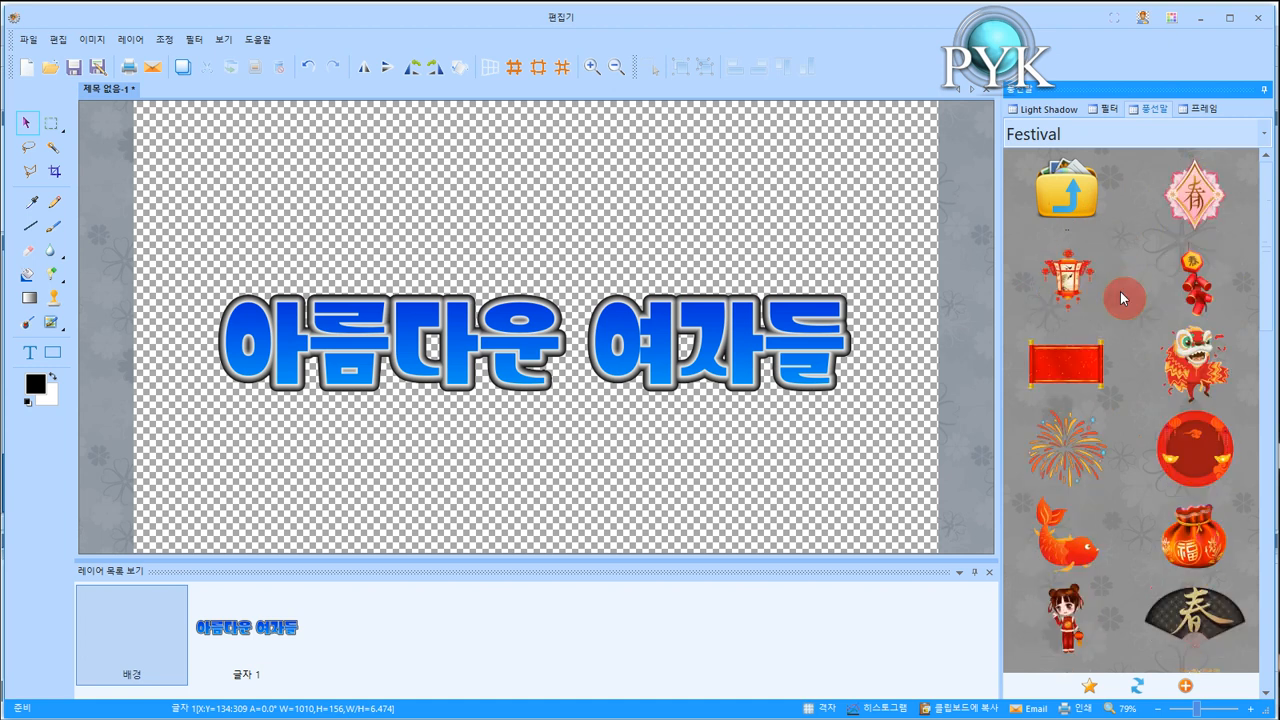
scroll(1120, 291, down, 3)
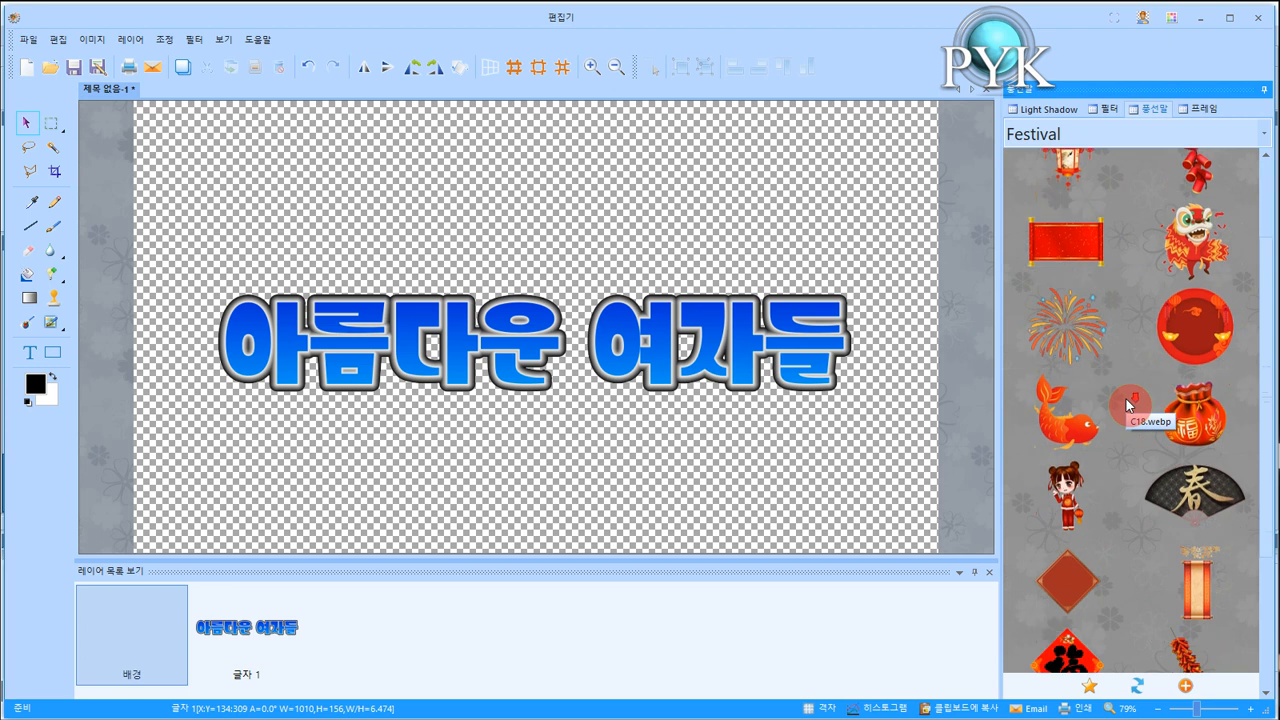
click(1200, 430)
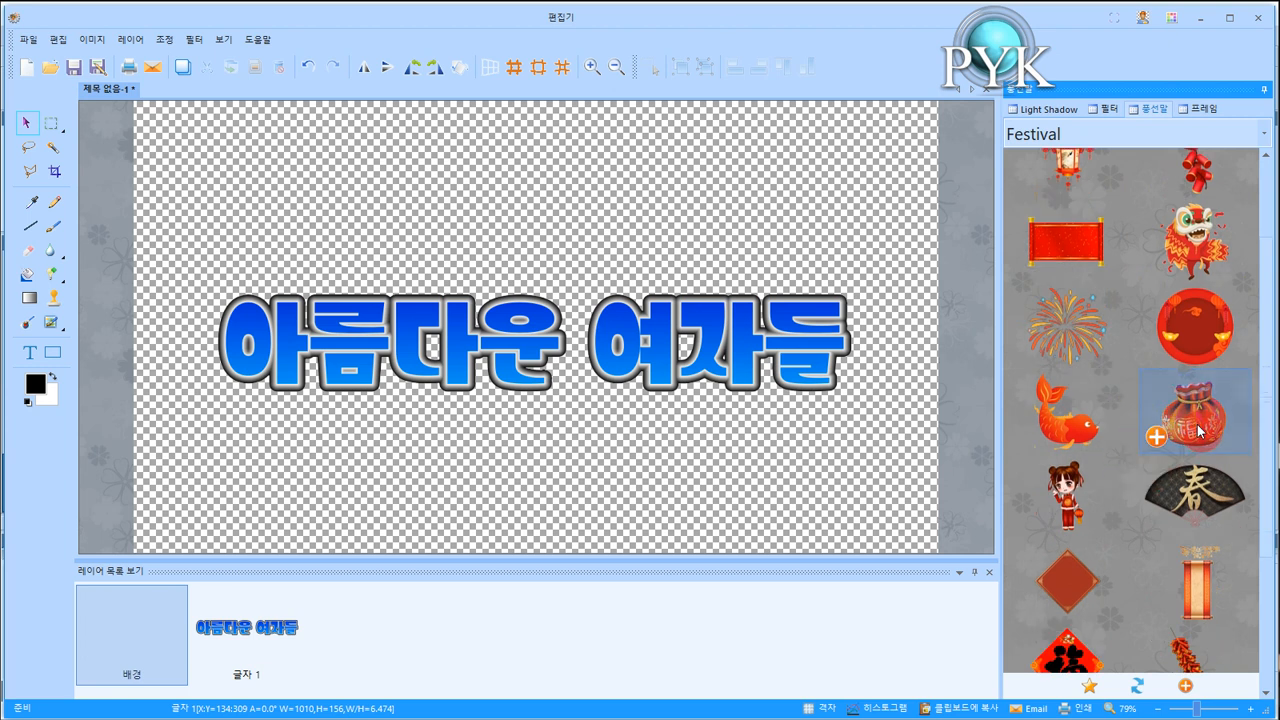
double_click(1200, 430)
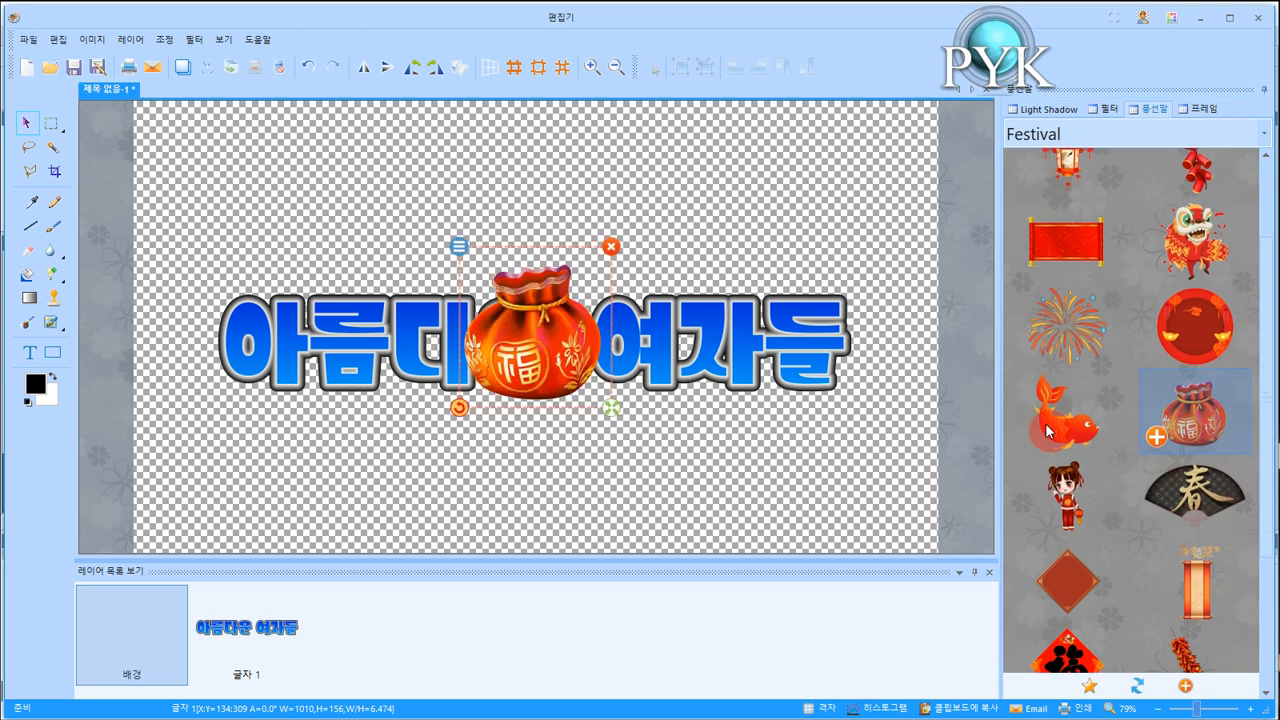
drag(545, 368, 293, 367)
drag(358, 407, 325, 377)
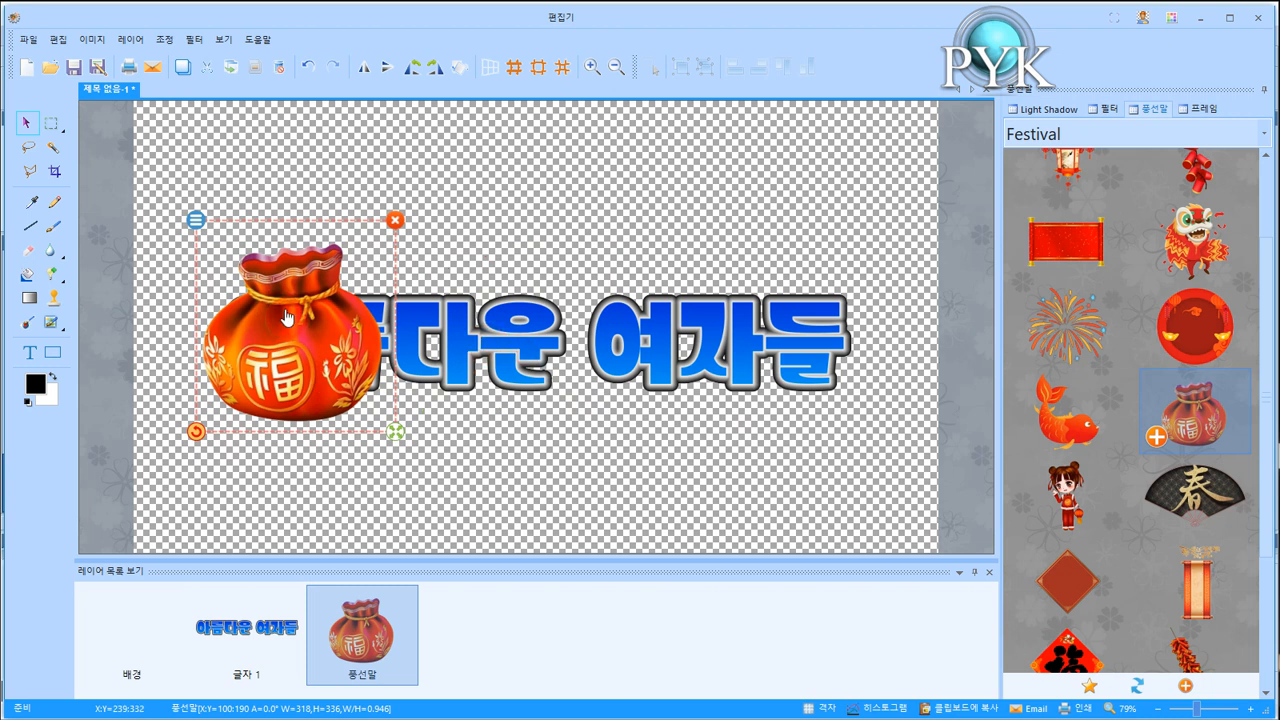
- Send the pouch behind the text and move it to about X 74, Y 177
key(alt)
right_click(306, 337)
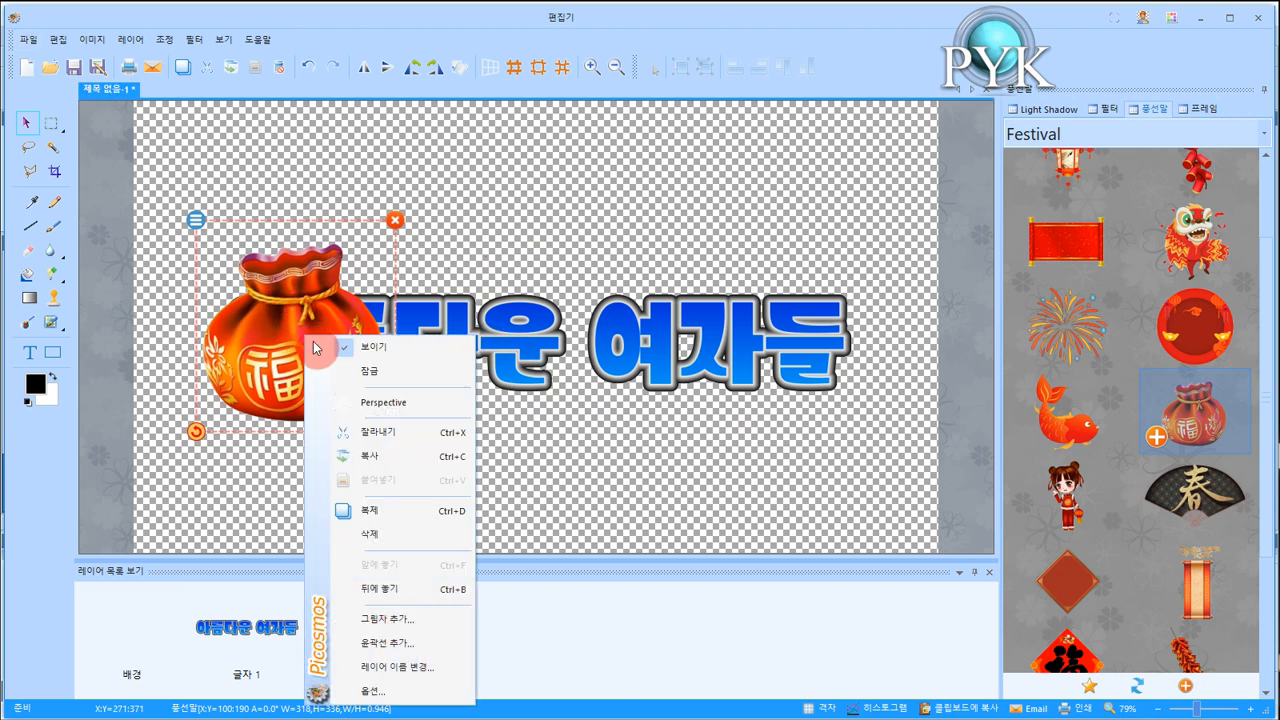
click(418, 592)
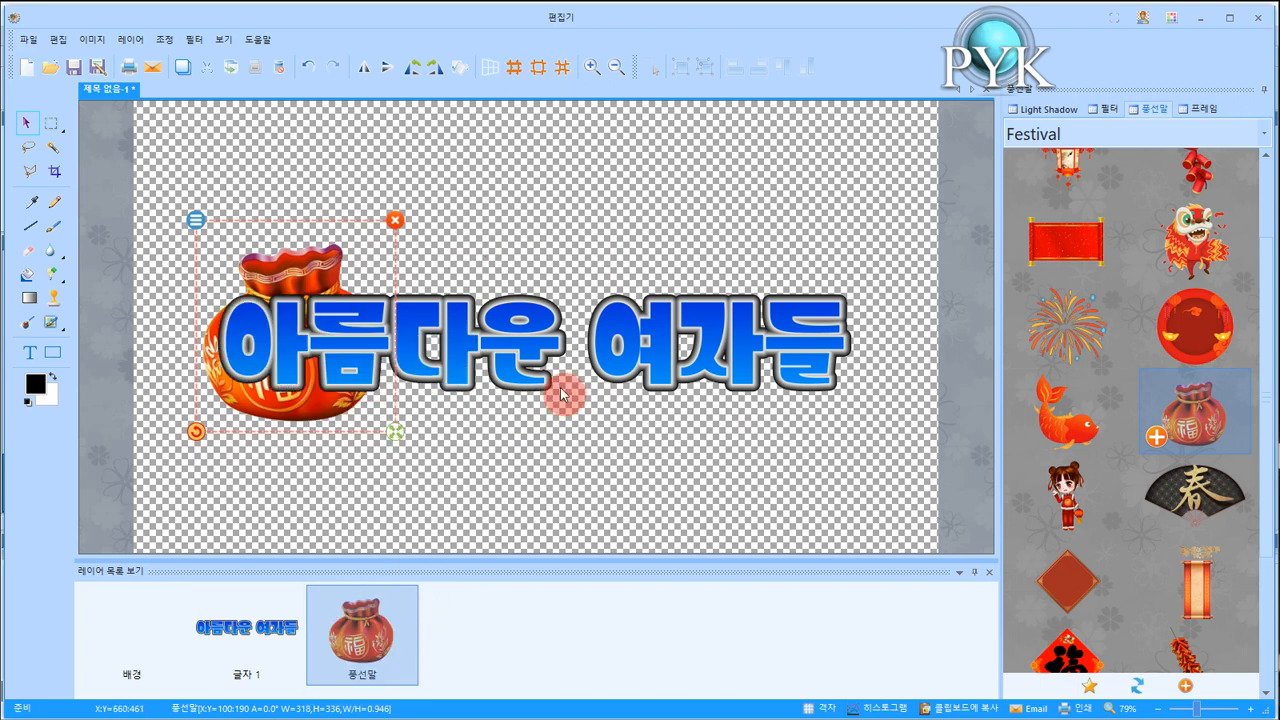
drag(390, 398, 373, 390)
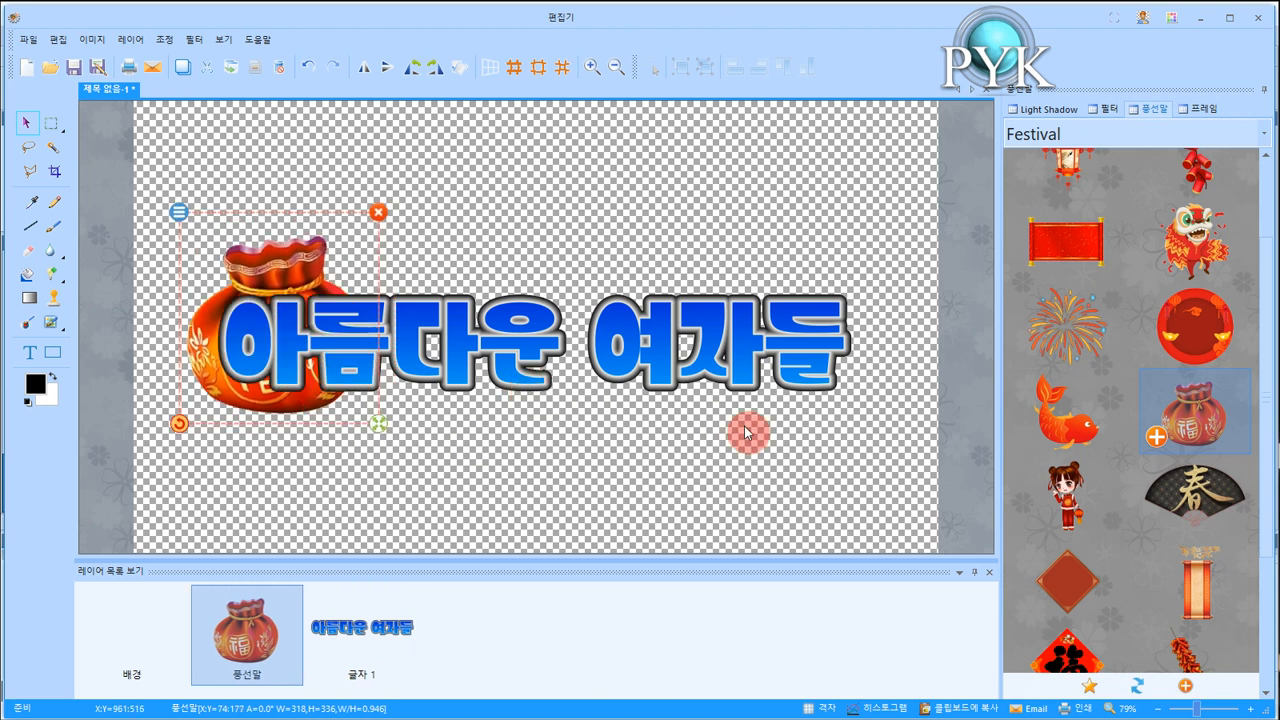
- Add the girl with the lantern at about X 986, Y 205, enlarge her to about 215 x 337, and send her behind the text
click(1065, 505)
drag(568, 372, 844, 351)
drag(855, 421, 888, 472)
drag(830, 428, 830, 398)
right_click(830, 398)
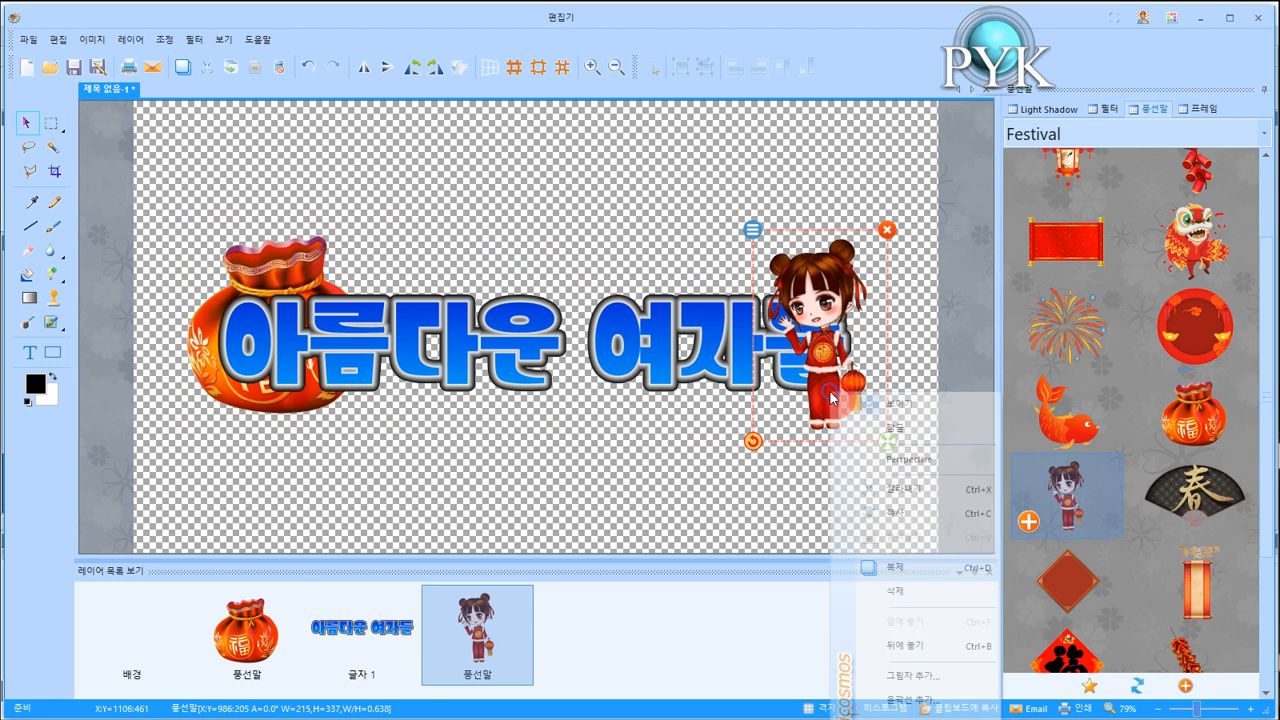
click(919, 645)
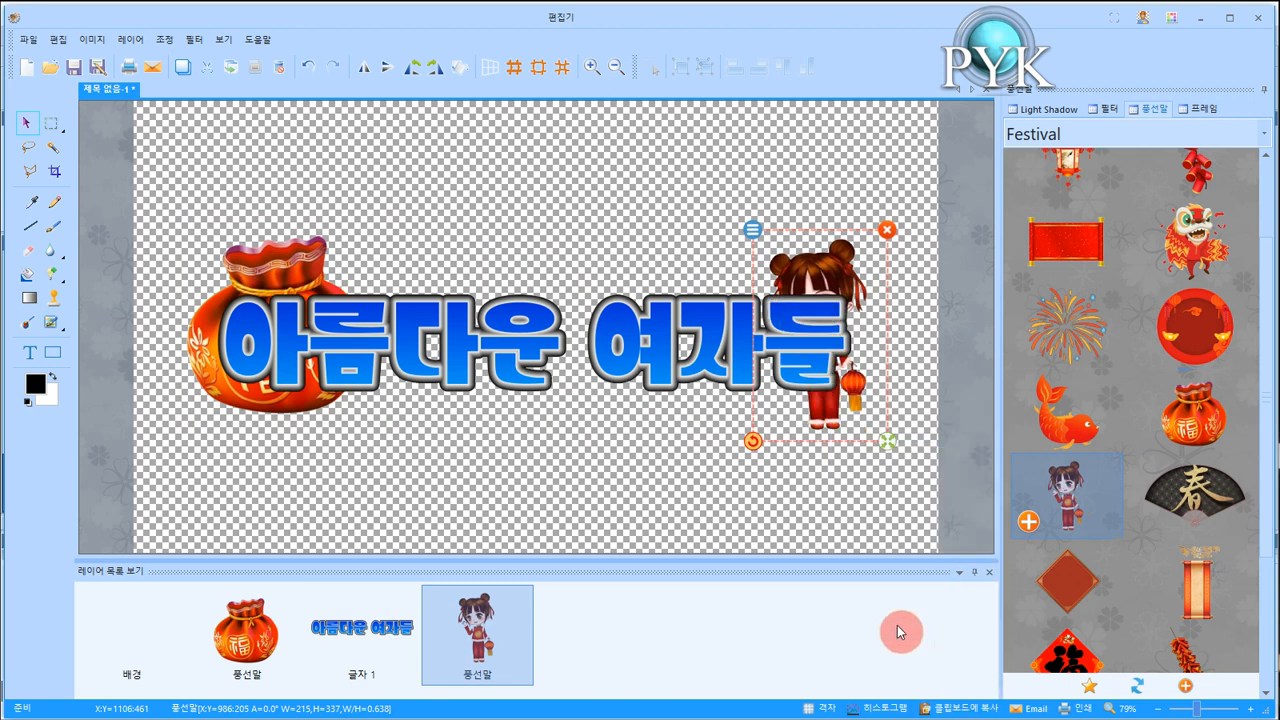
- Move the girl with the lantern to about X 1064, Y 147, at the end of the text
drag(838, 283, 884, 243)
click(653, 219)
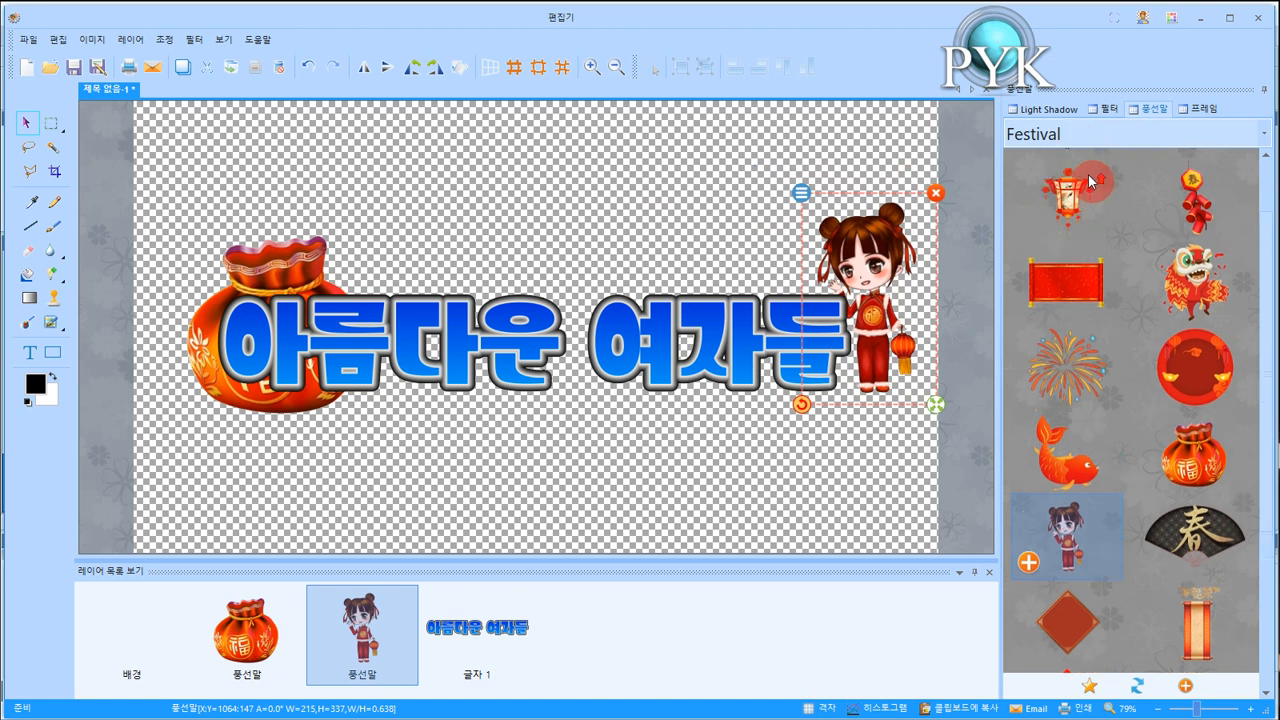
- Look through the Natural and 글자 categories of the 풍선말 graphics for further decorations
click(1066, 139)
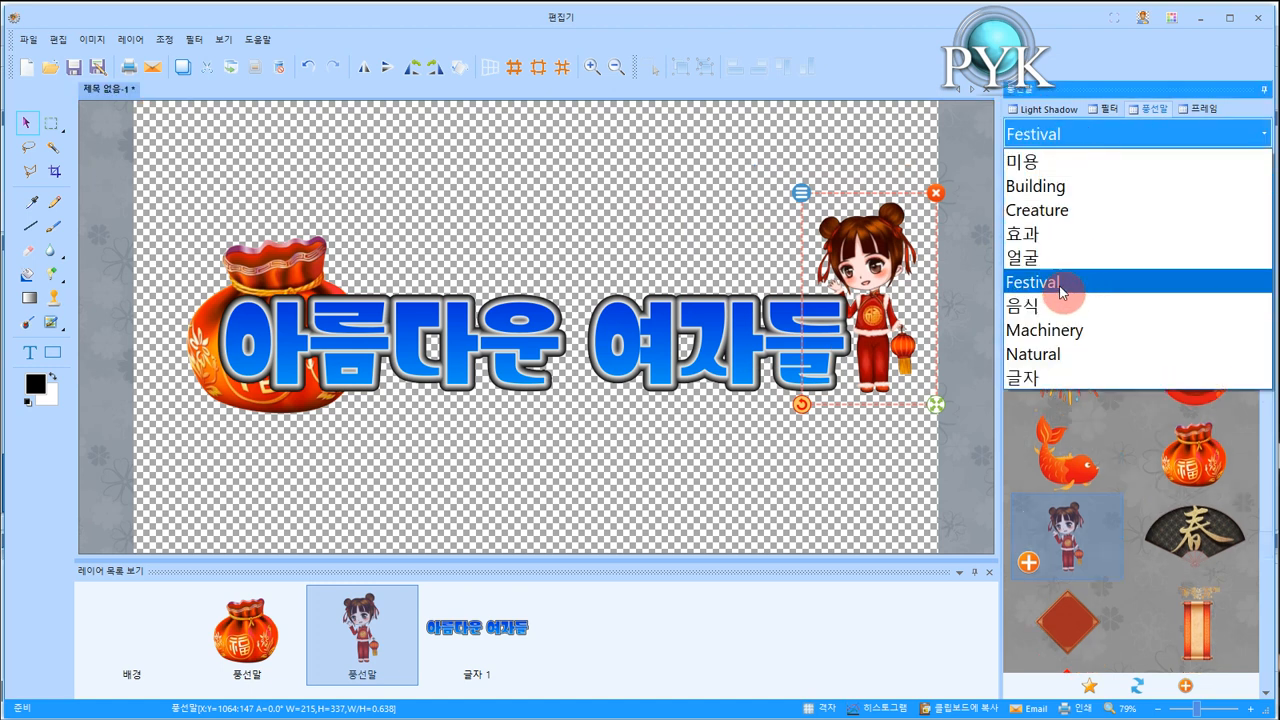
click(1062, 353)
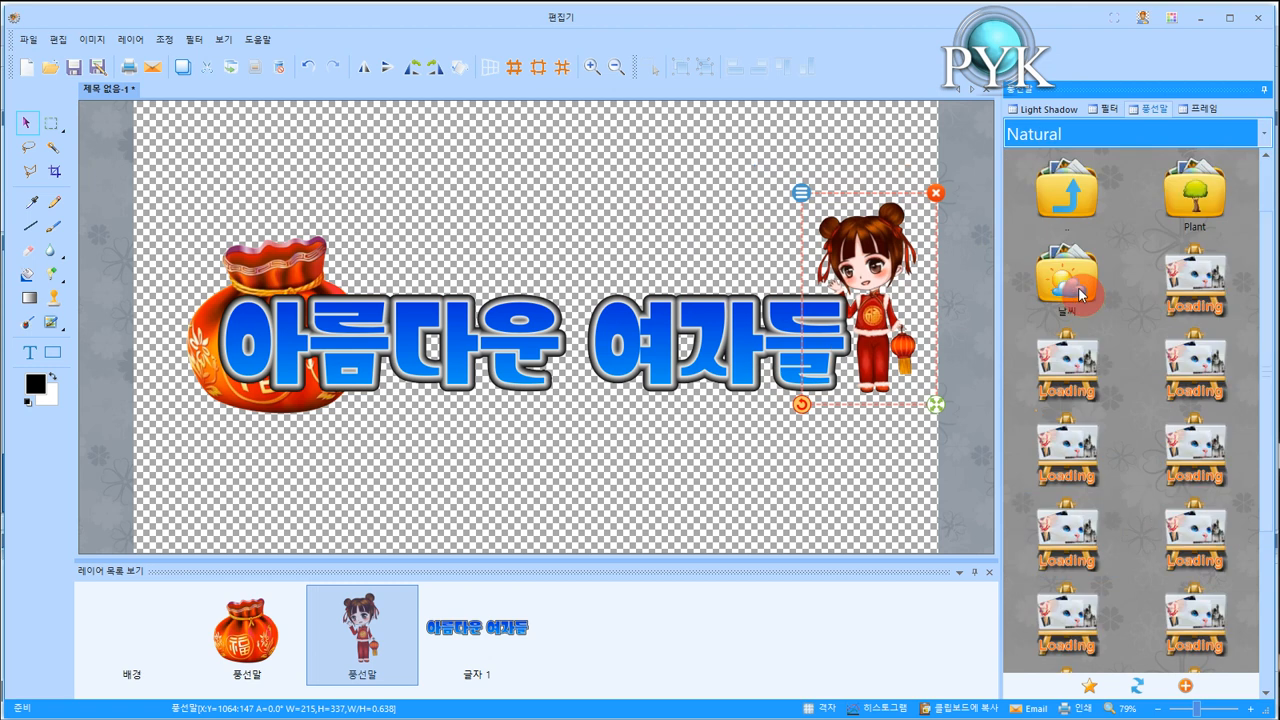
click(1083, 137)
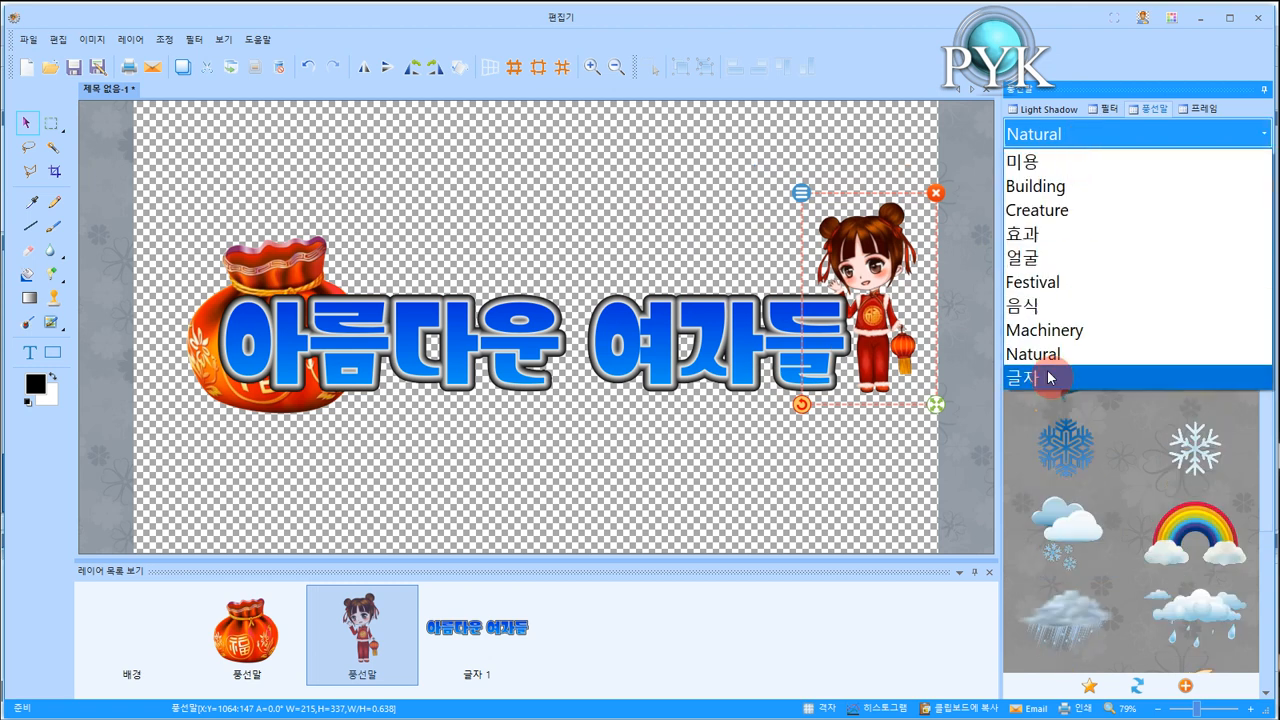
click(1049, 377)
scroll(1119, 337, down, 1)
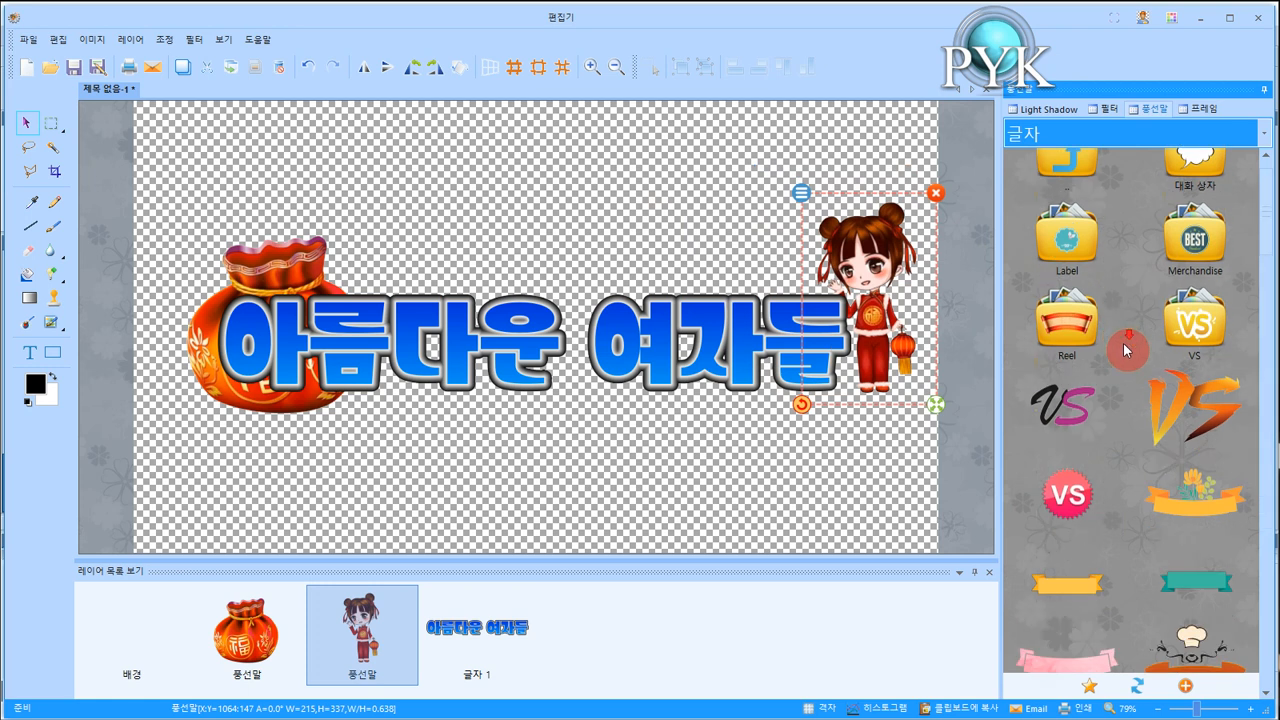
scroll(1125, 399, down, 3)
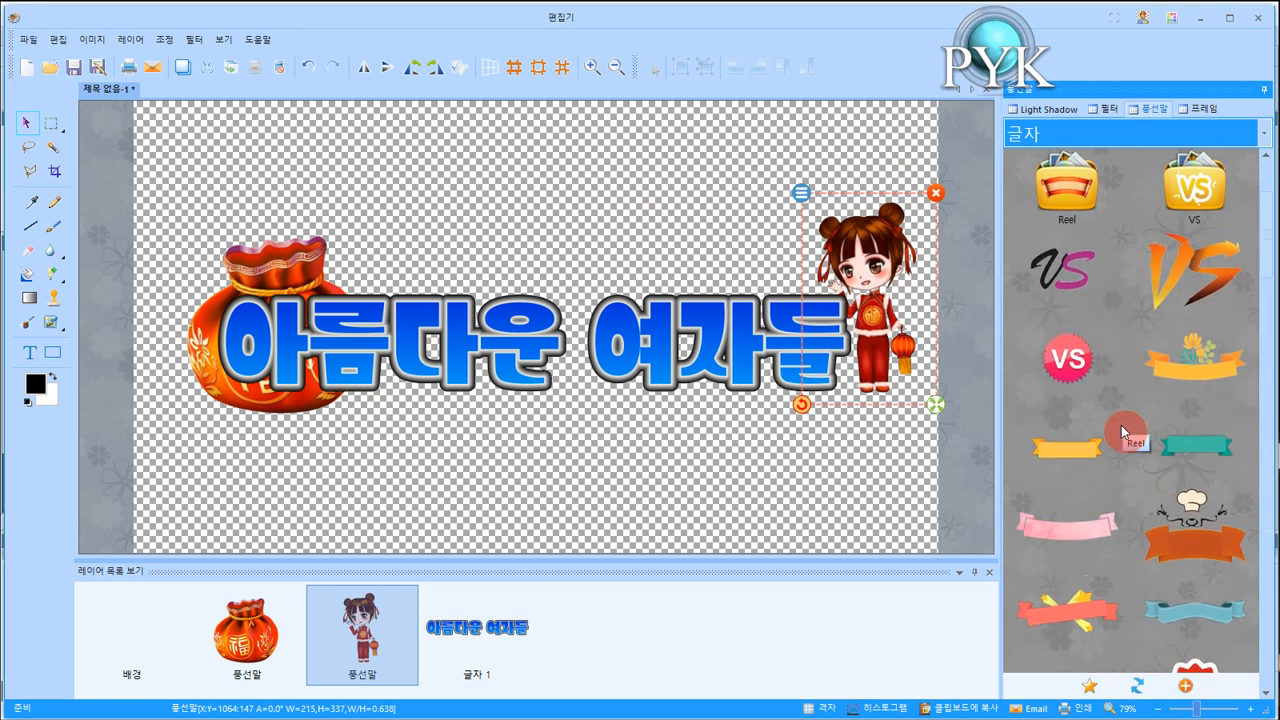
scroll(1125, 432, up, 1)
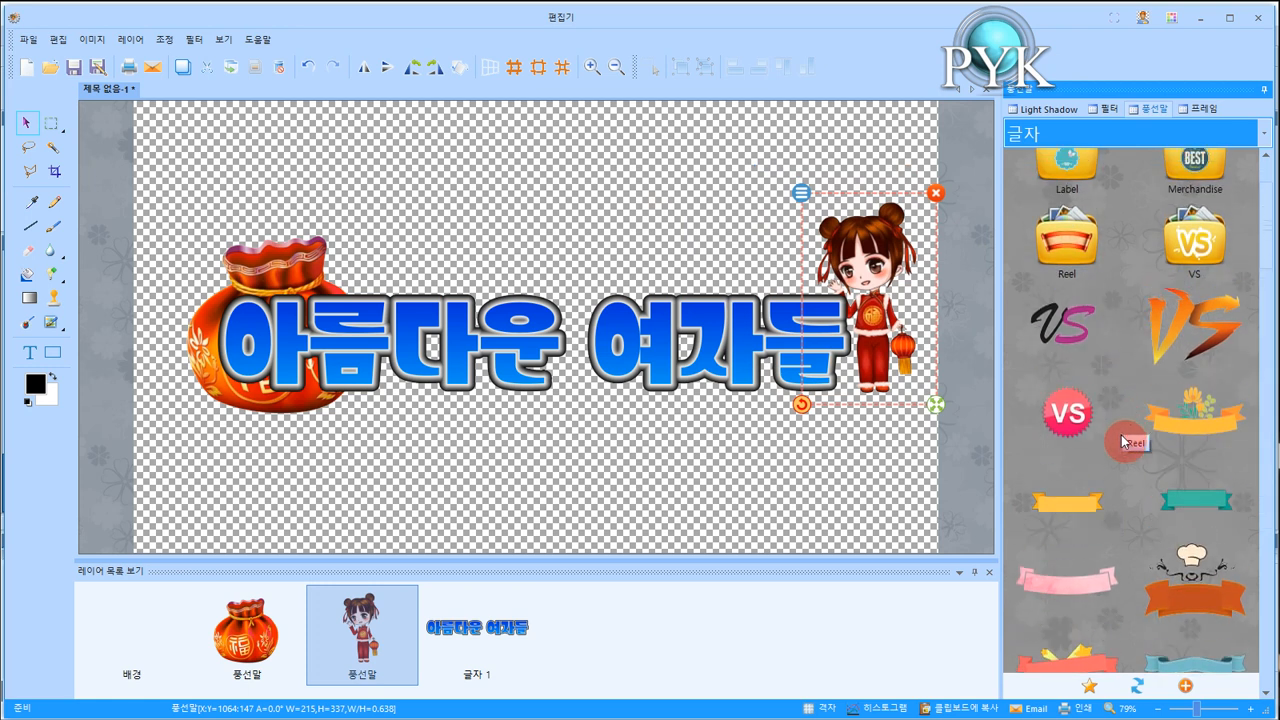
scroll(1125, 440, up, 2)
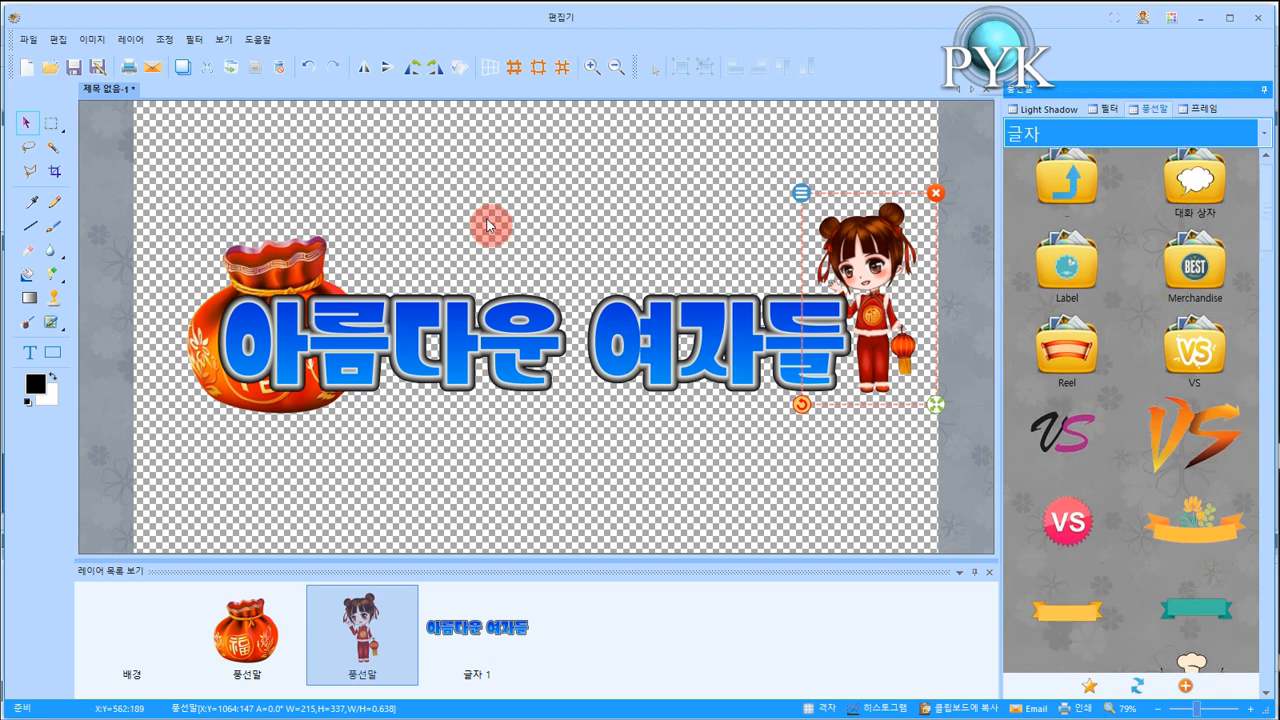
- Deselect the graphics and save the image in PNG format as woman.png in the title folder
click(432, 174)
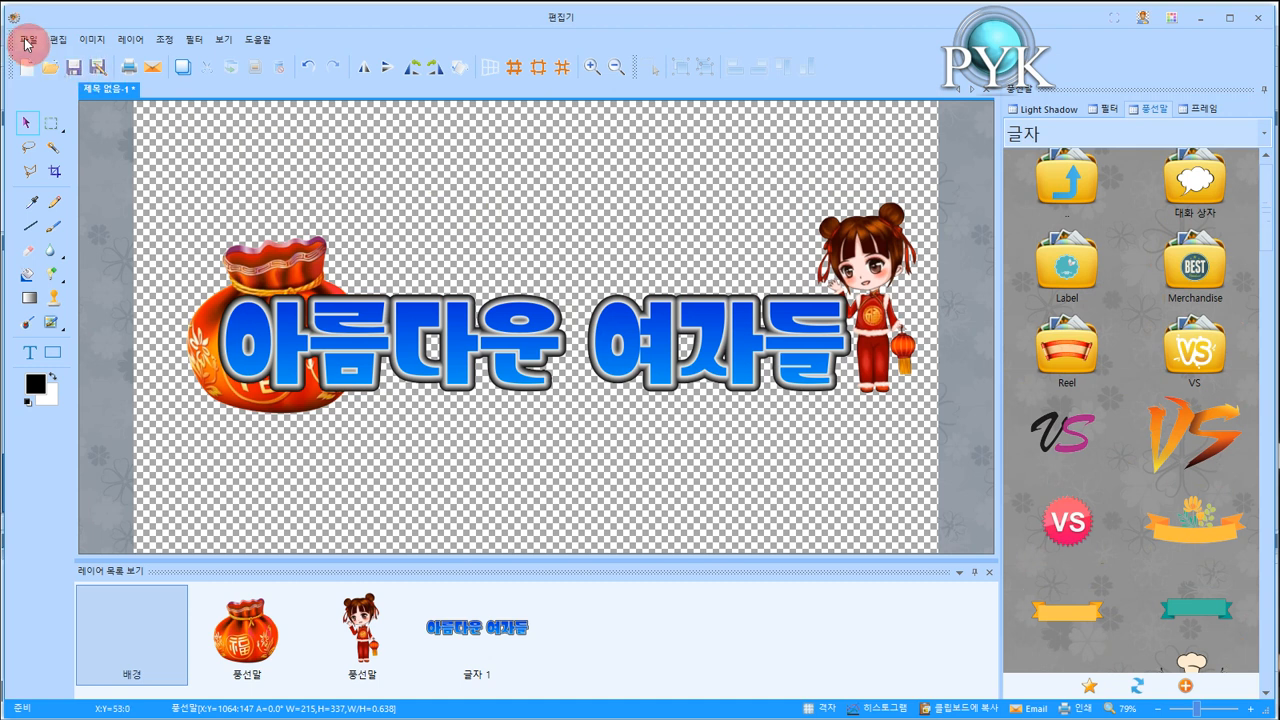
click(99, 68)
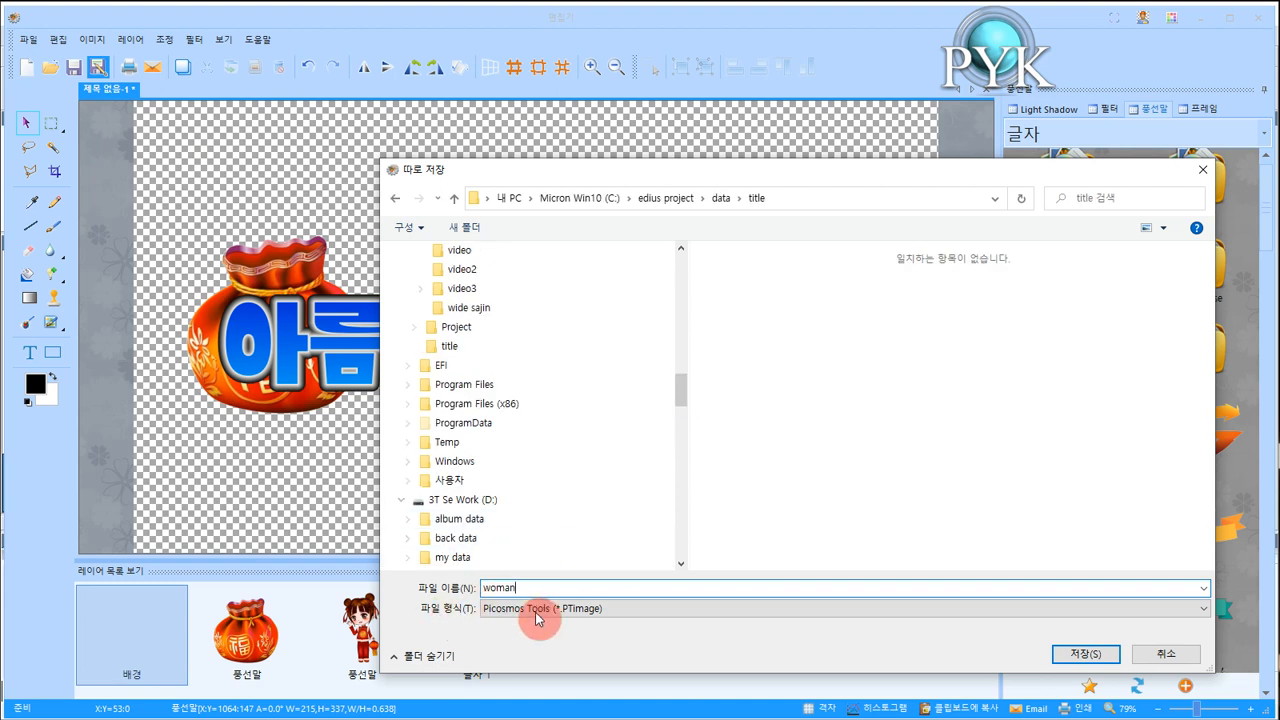
click(645, 618)
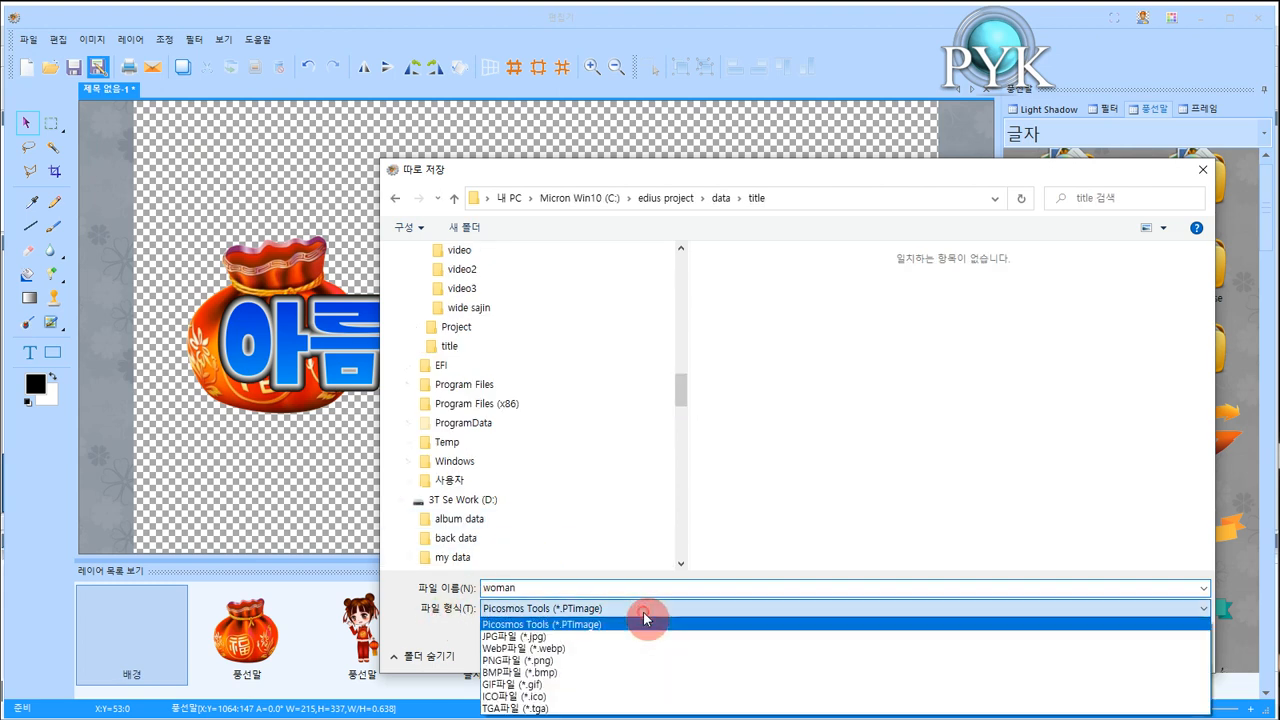
click(586, 661)
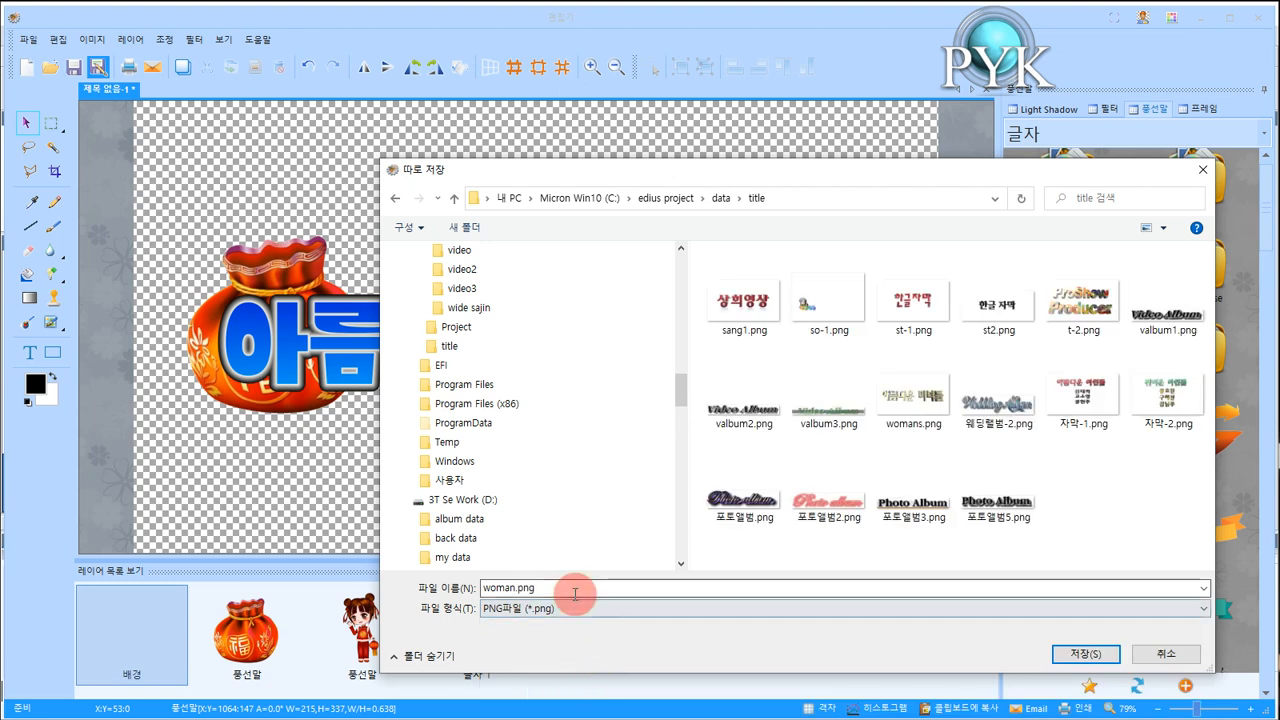
click(1084, 653)
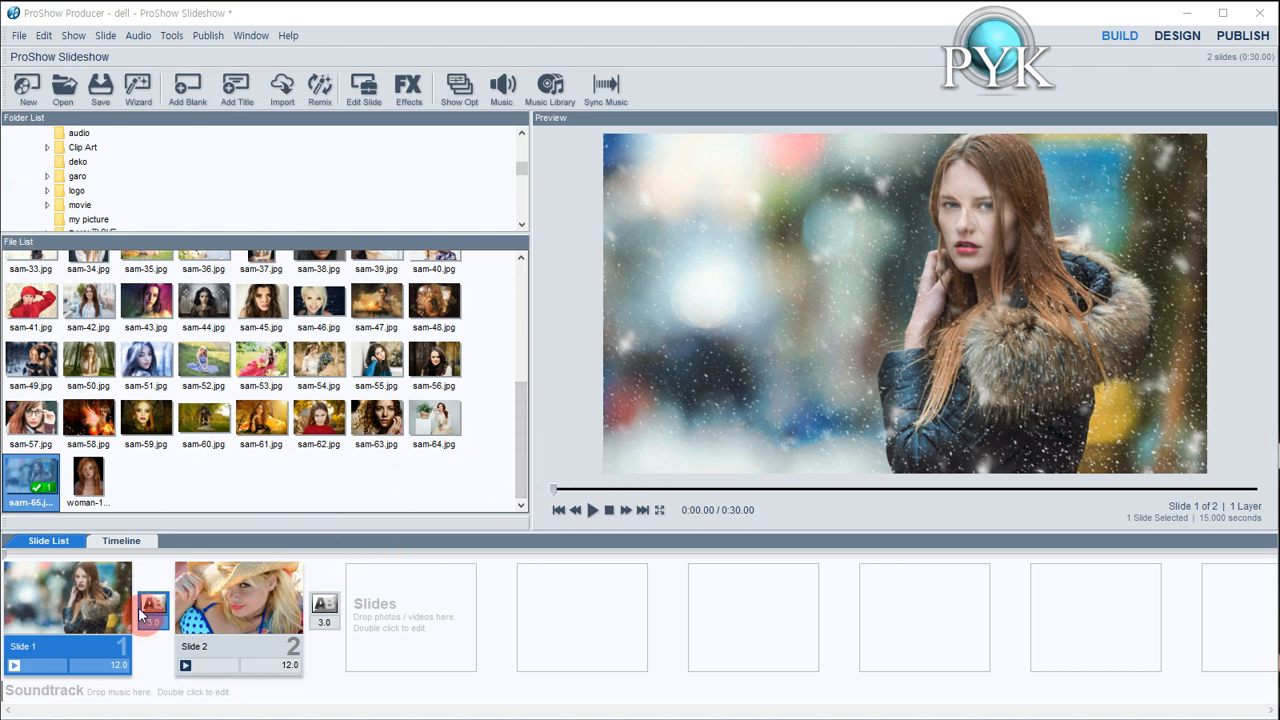
- Switch to ProShow Producer and add woman.png from the title folder as a new image layer on Slide 1
double_click(105, 610)
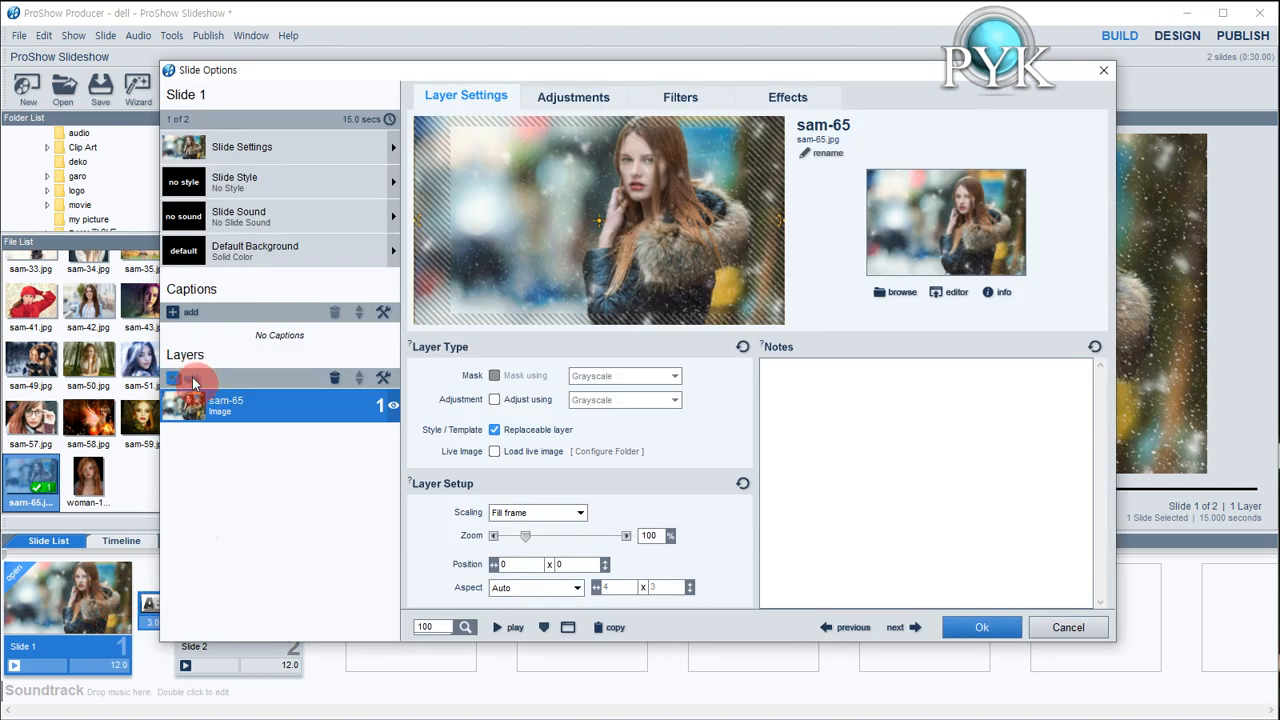
click(193, 380)
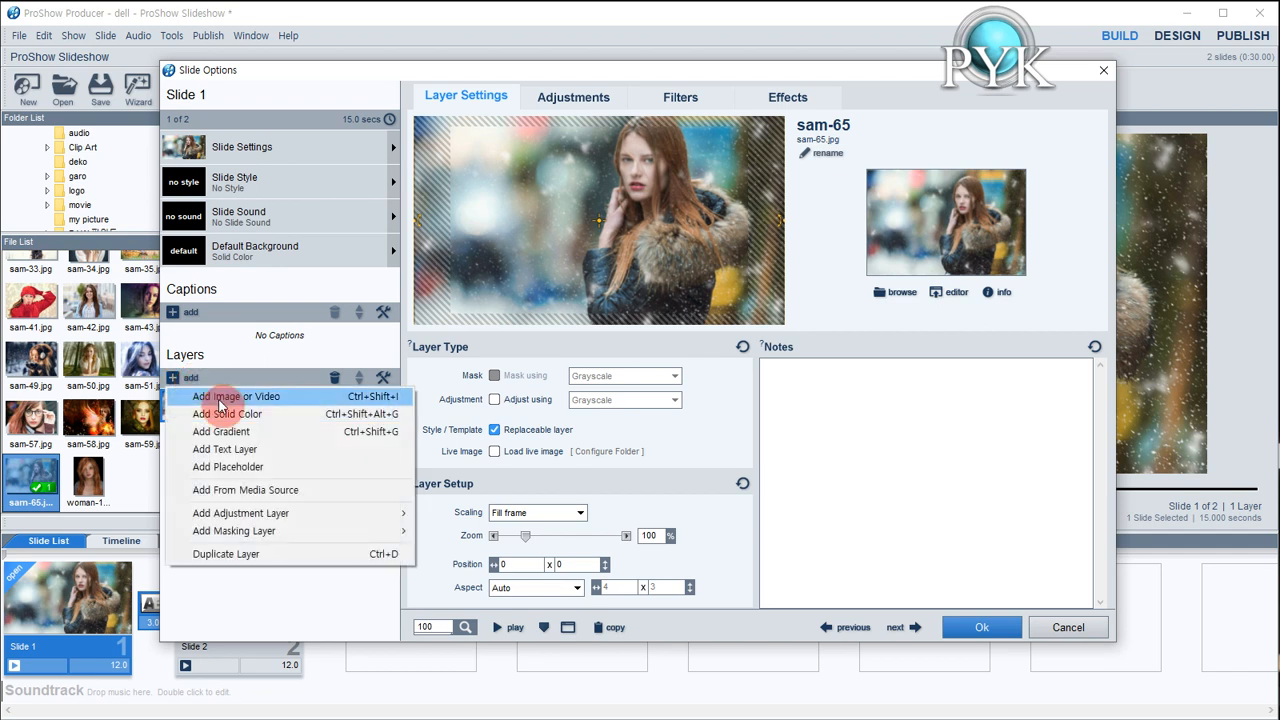
click(221, 401)
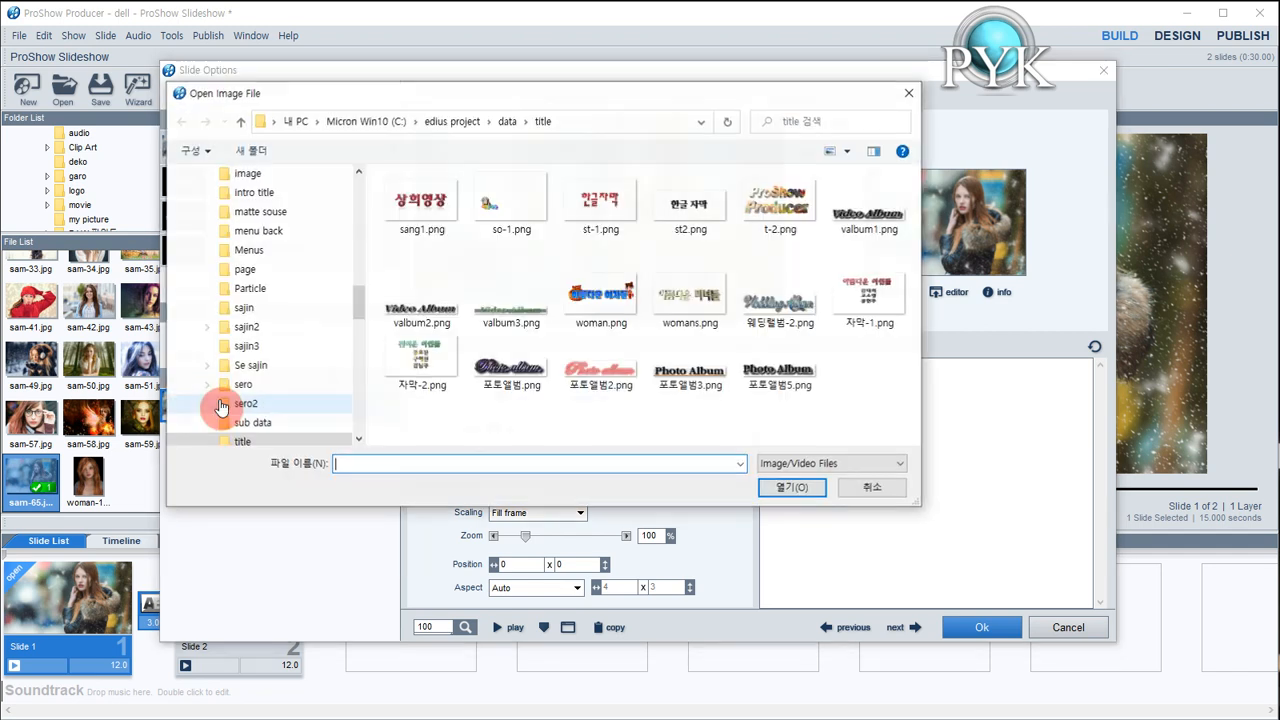
click(606, 298)
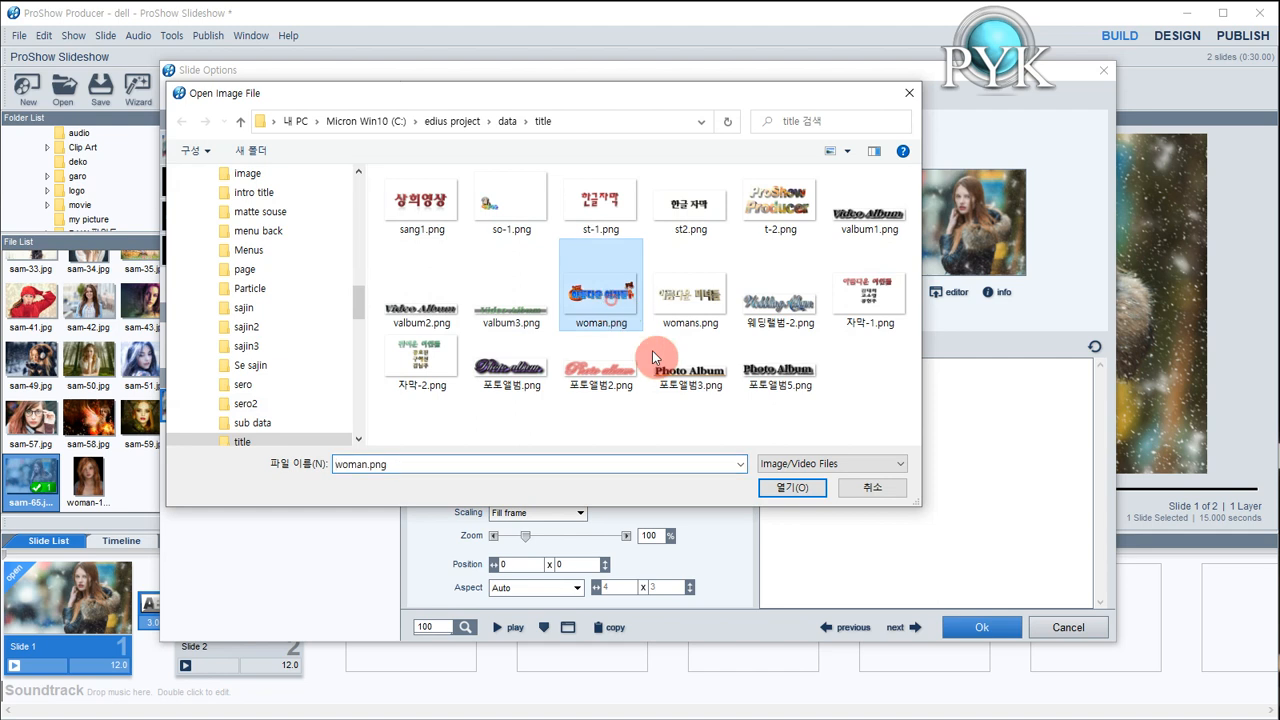
click(790, 485)
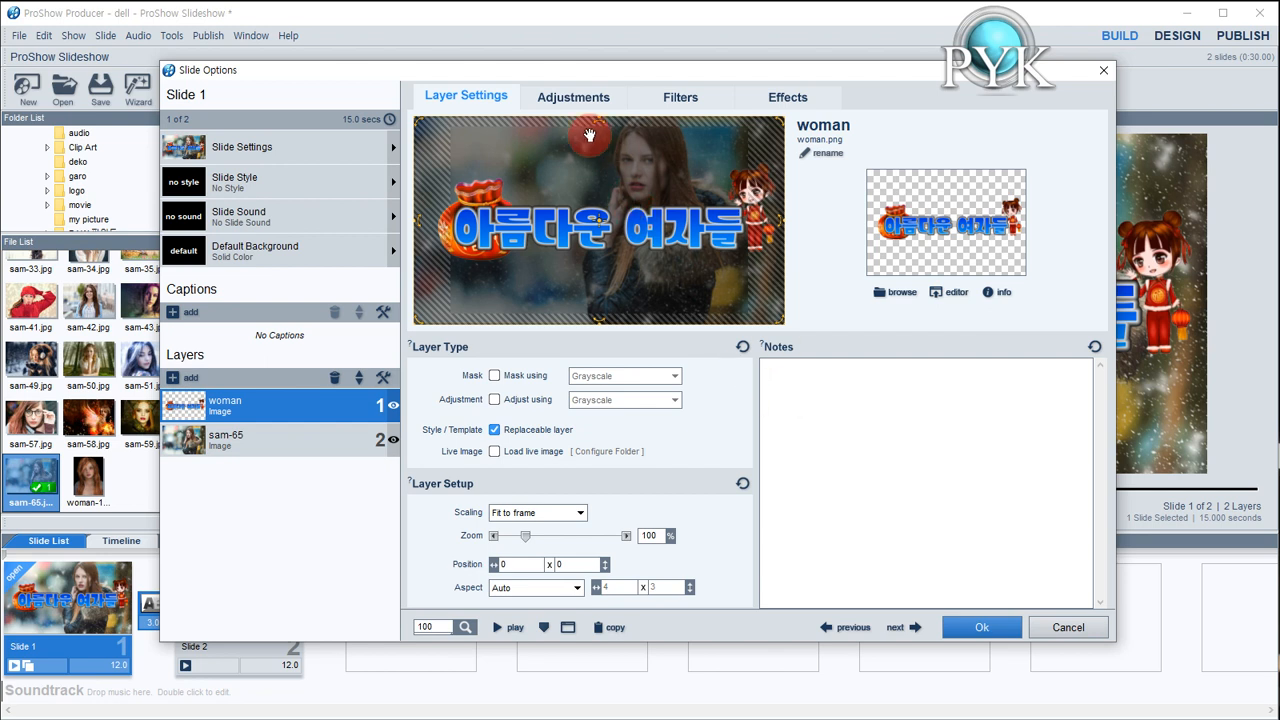
- Try several Fly In motion filters on the woman layer and apply Door Swing In Right (Back)
click(678, 98)
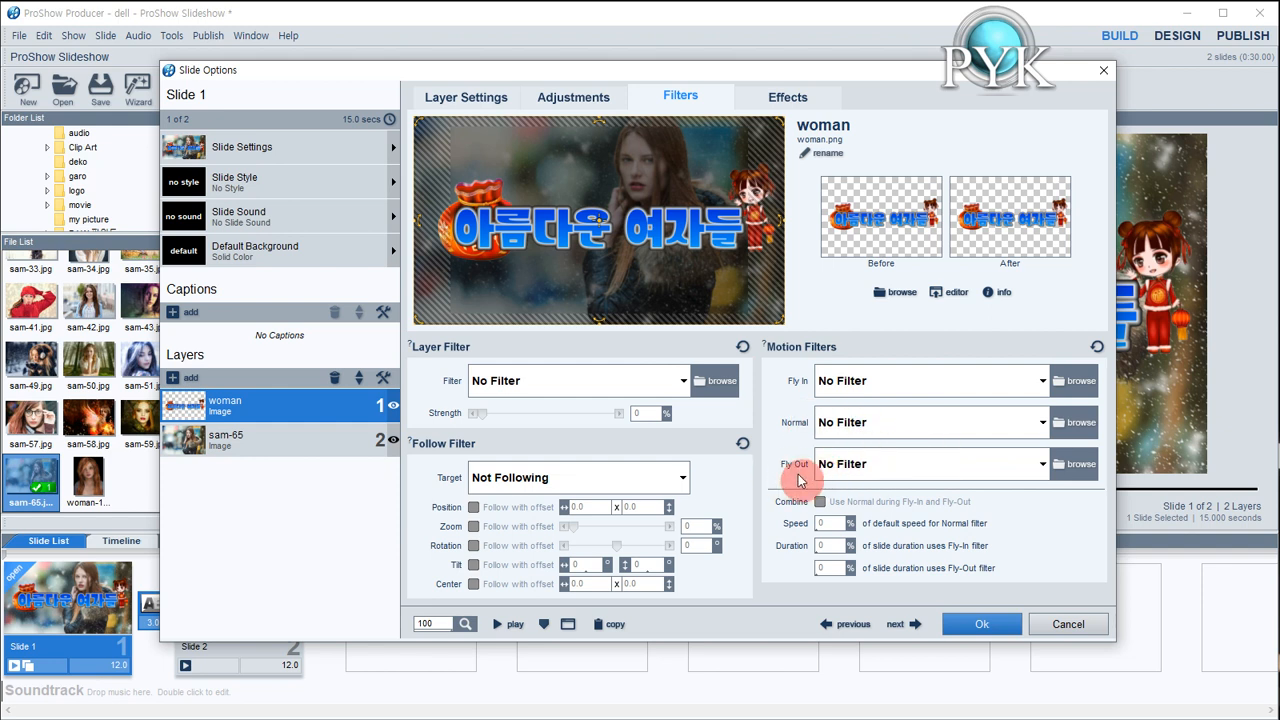
click(1072, 386)
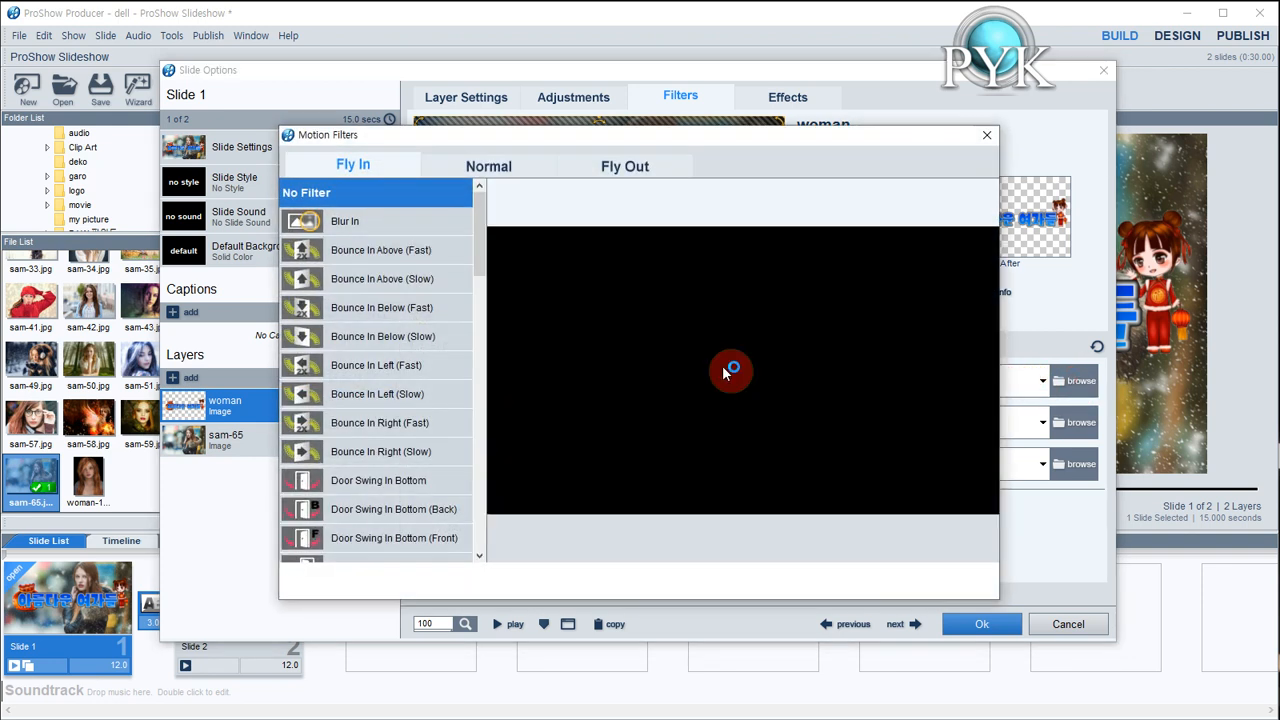
click(366, 252)
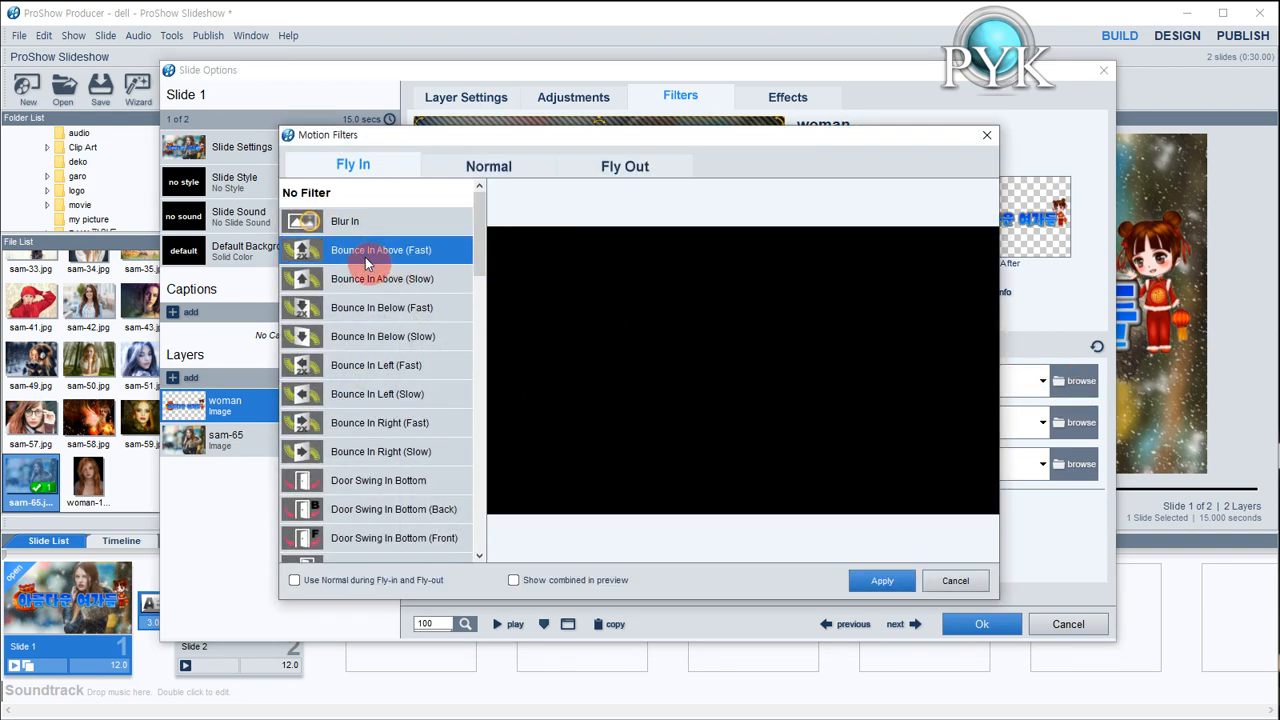
click(382, 309)
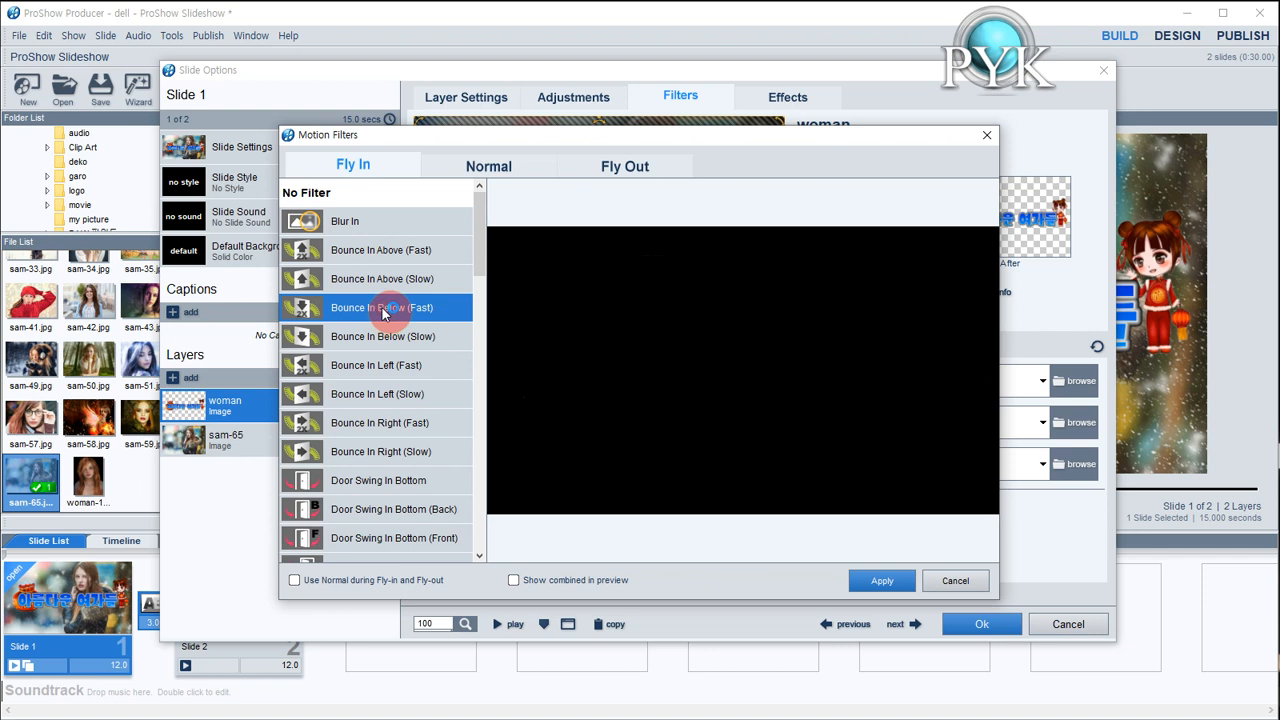
click(422, 334)
drag(478, 262, 480, 340)
click(411, 345)
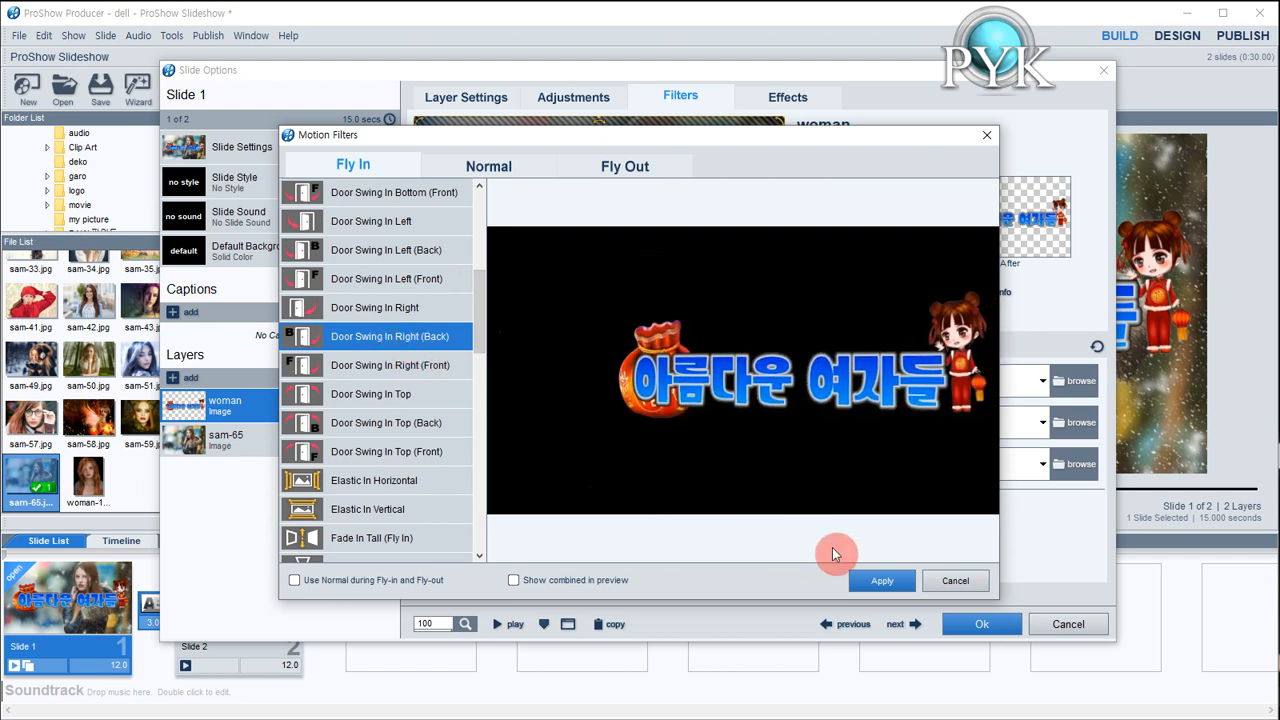
click(872, 581)
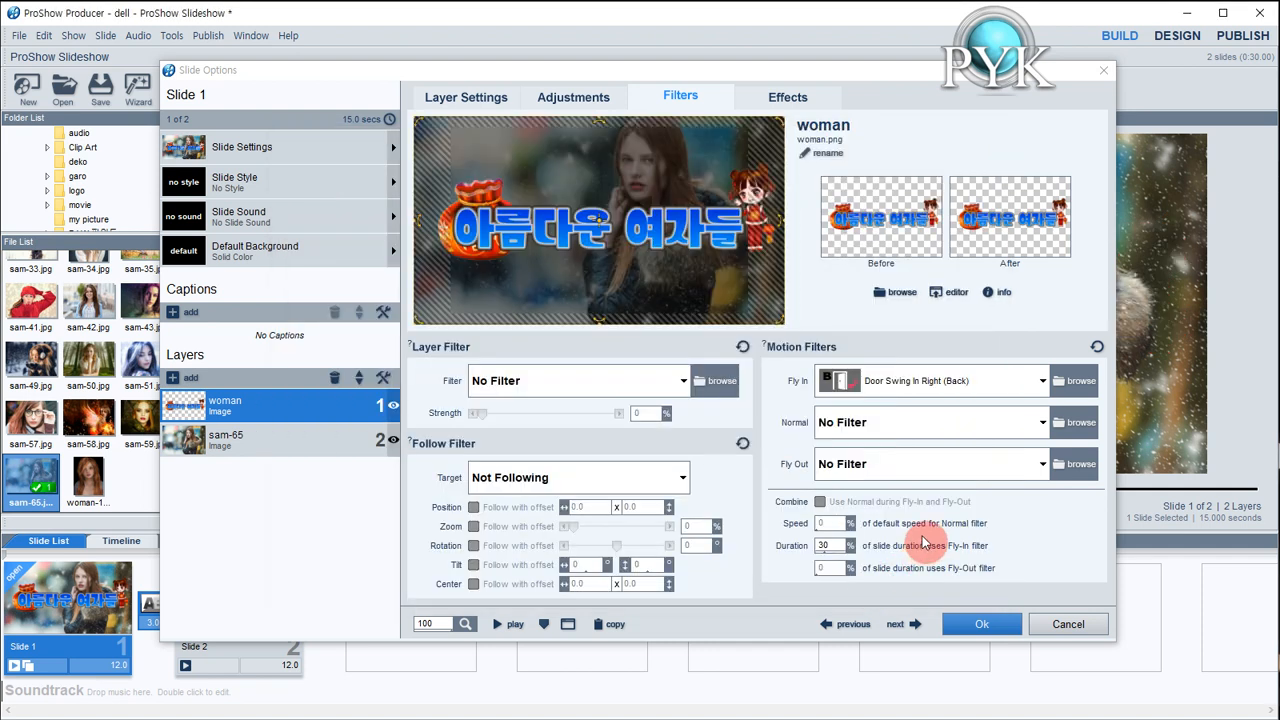
- Compare Pivot and Pulse Fly Out filters on the woman layer and apply Newspaper Out Counterclockwise
click(1074, 466)
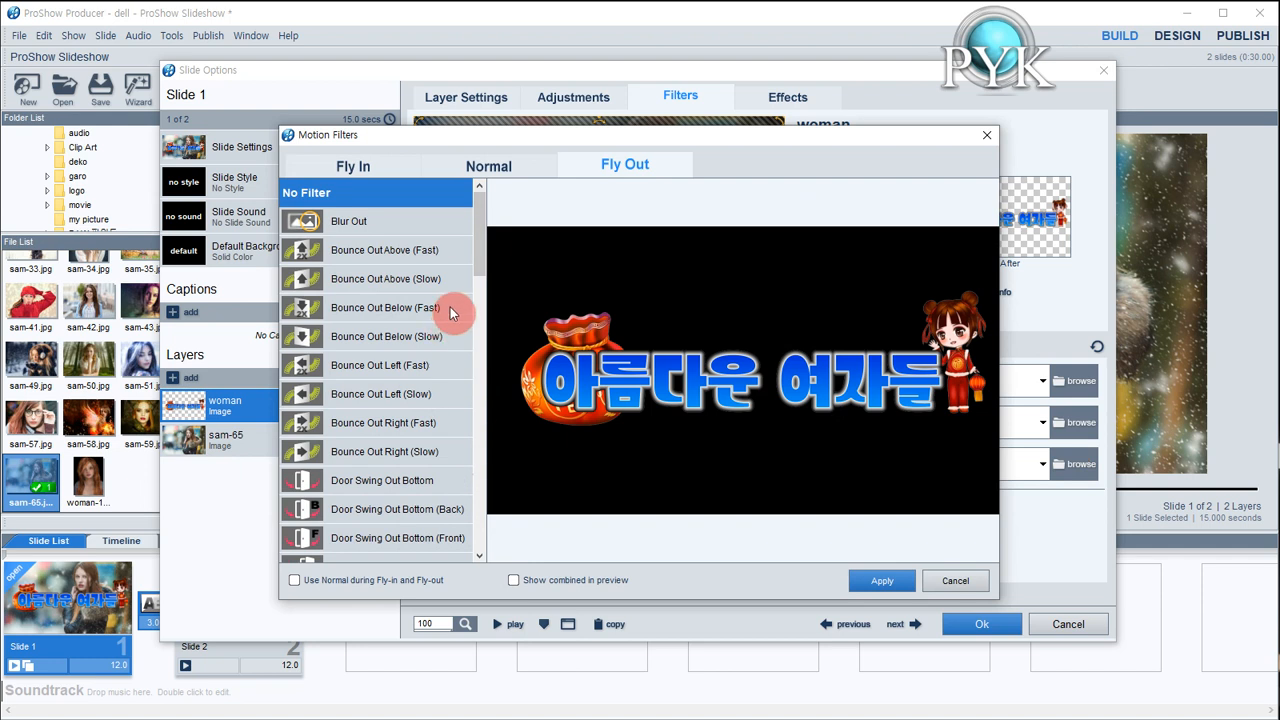
drag(480, 266, 480, 434)
click(390, 422)
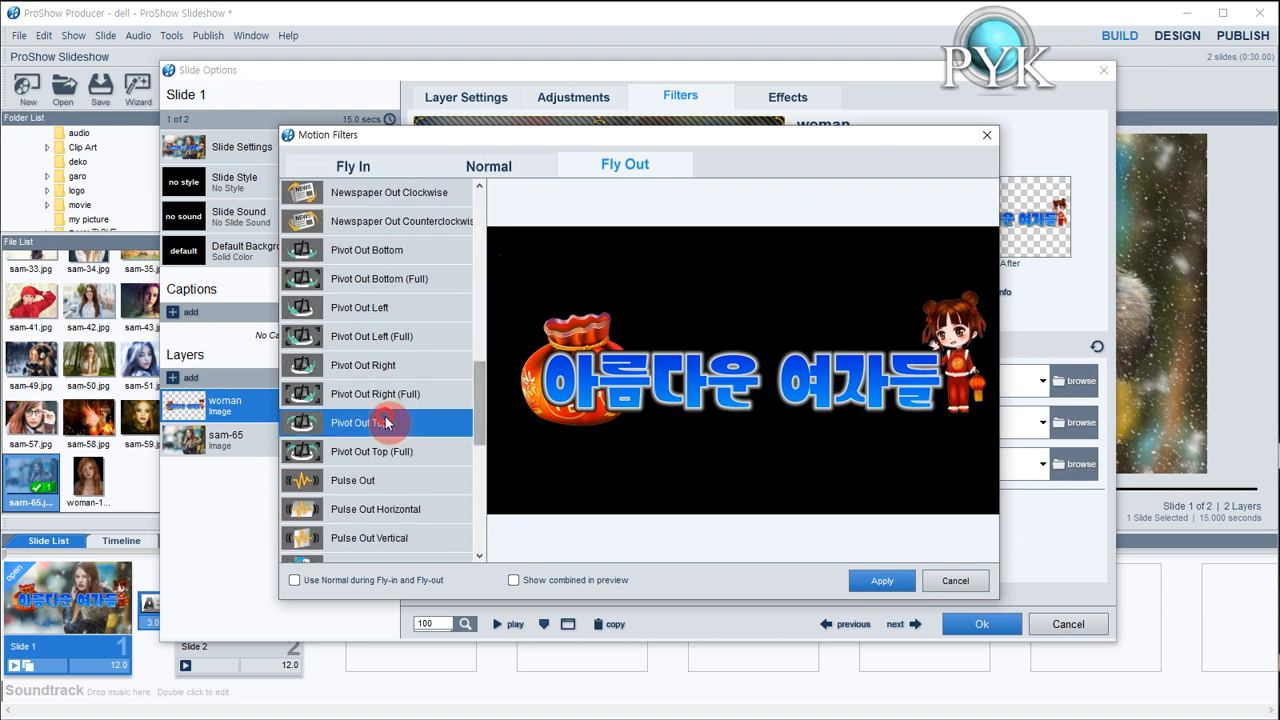
click(377, 482)
click(386, 506)
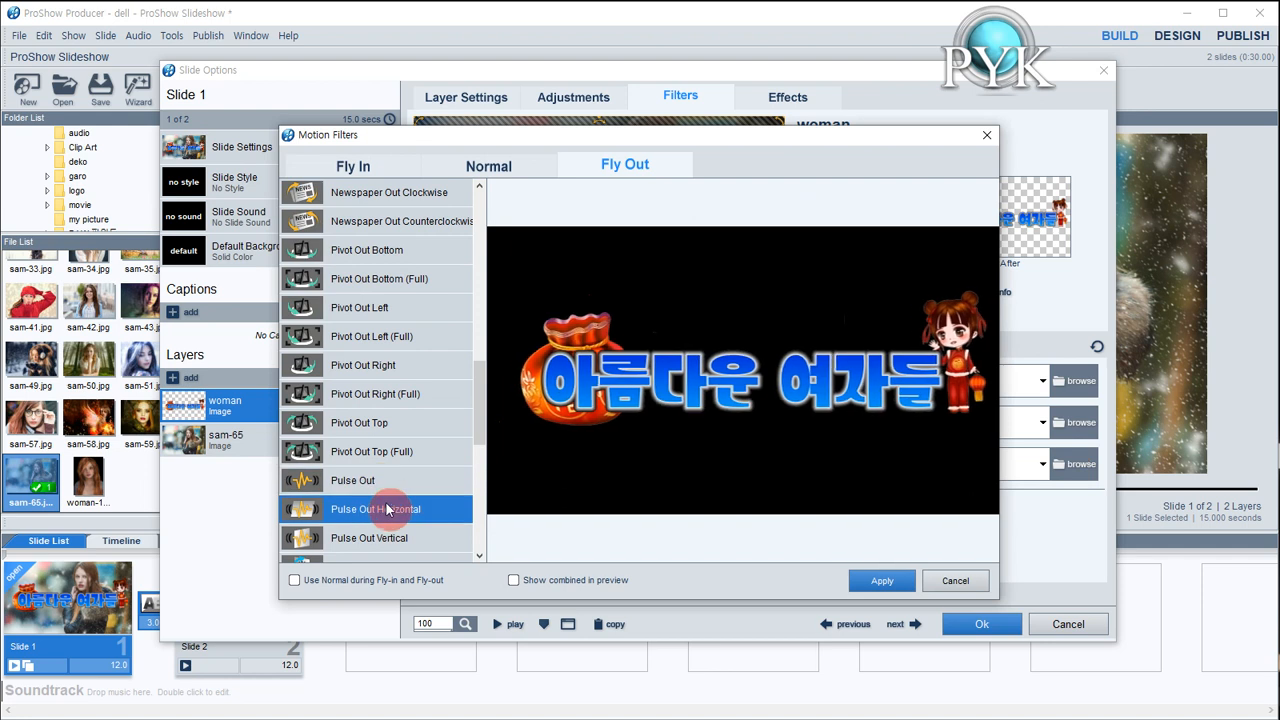
click(386, 396)
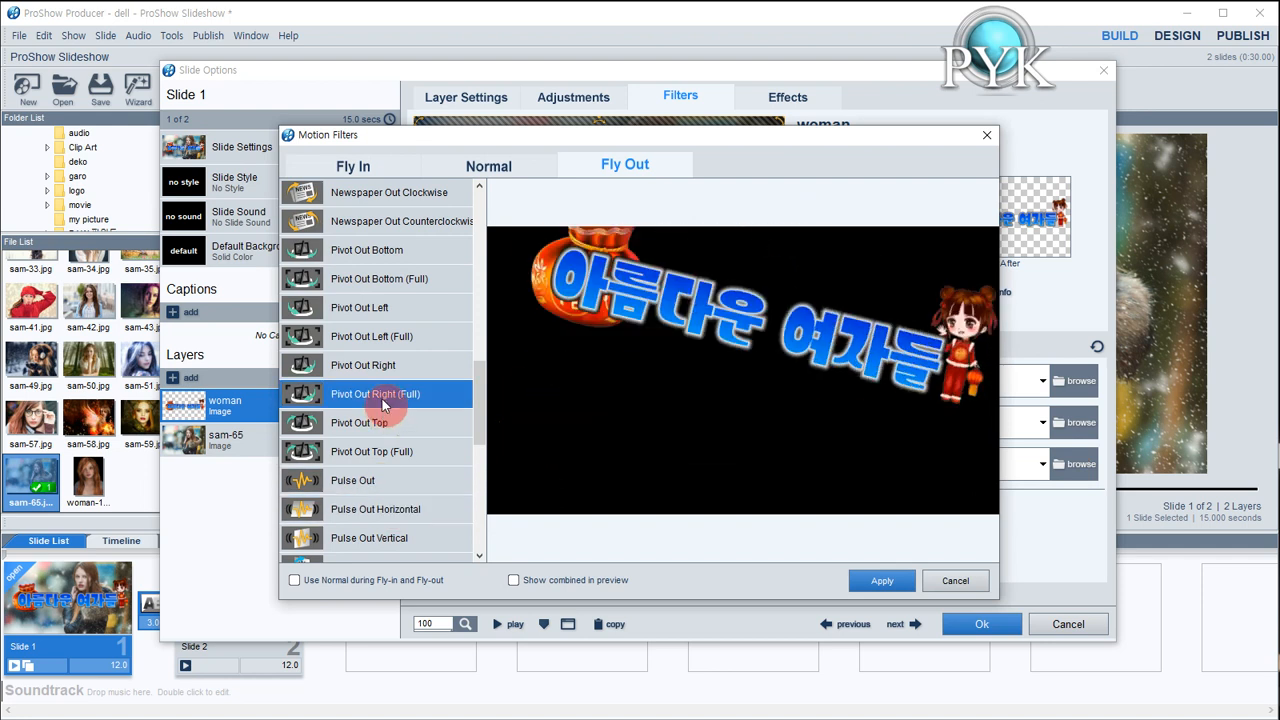
click(383, 343)
click(375, 318)
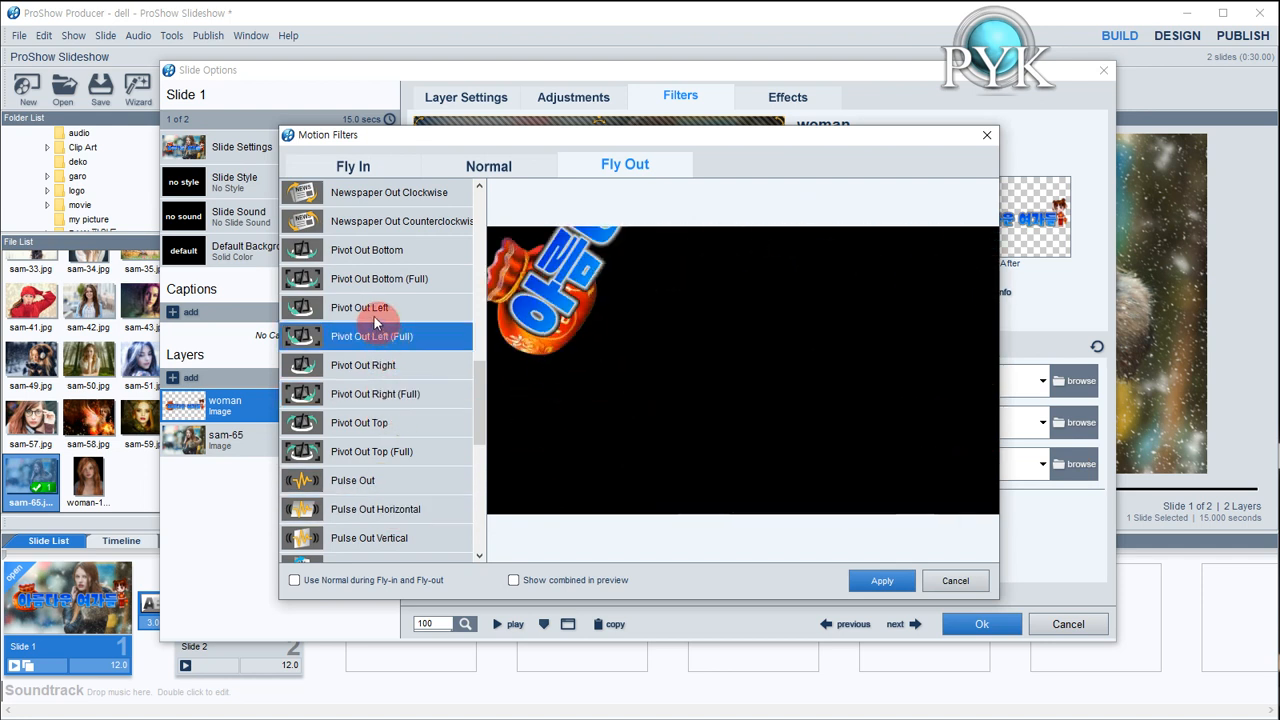
click(394, 228)
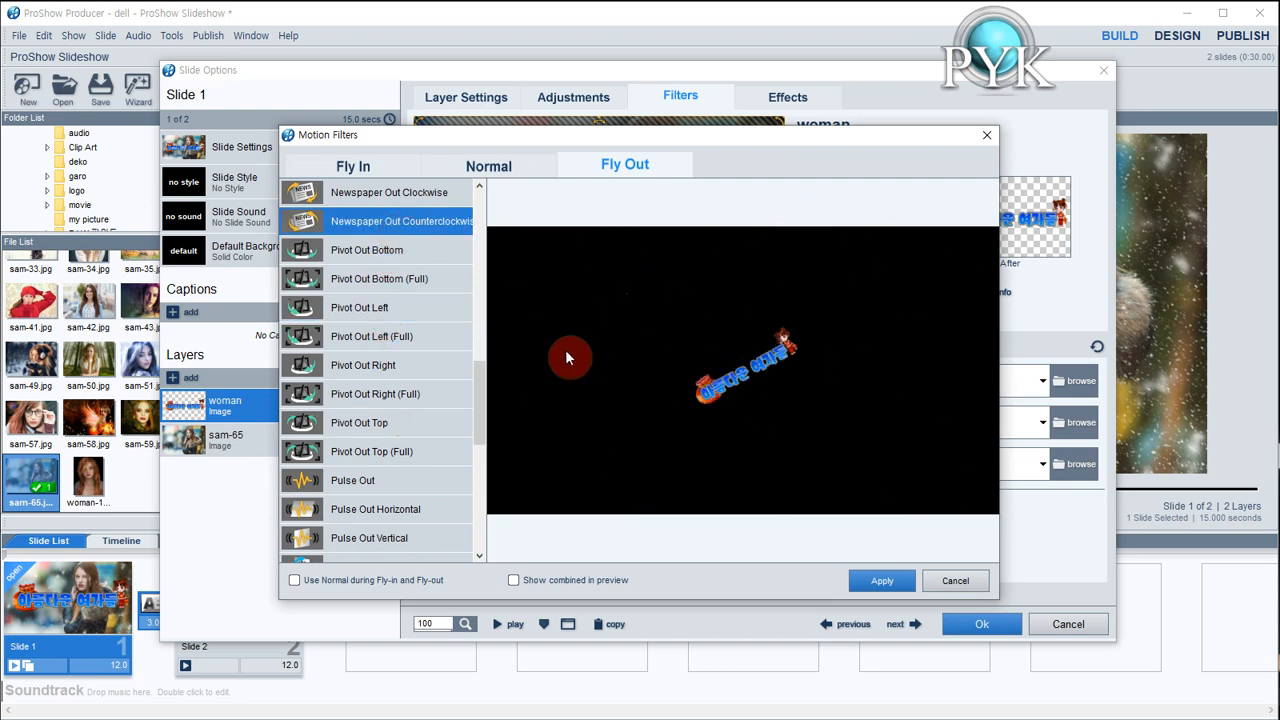
click(874, 580)
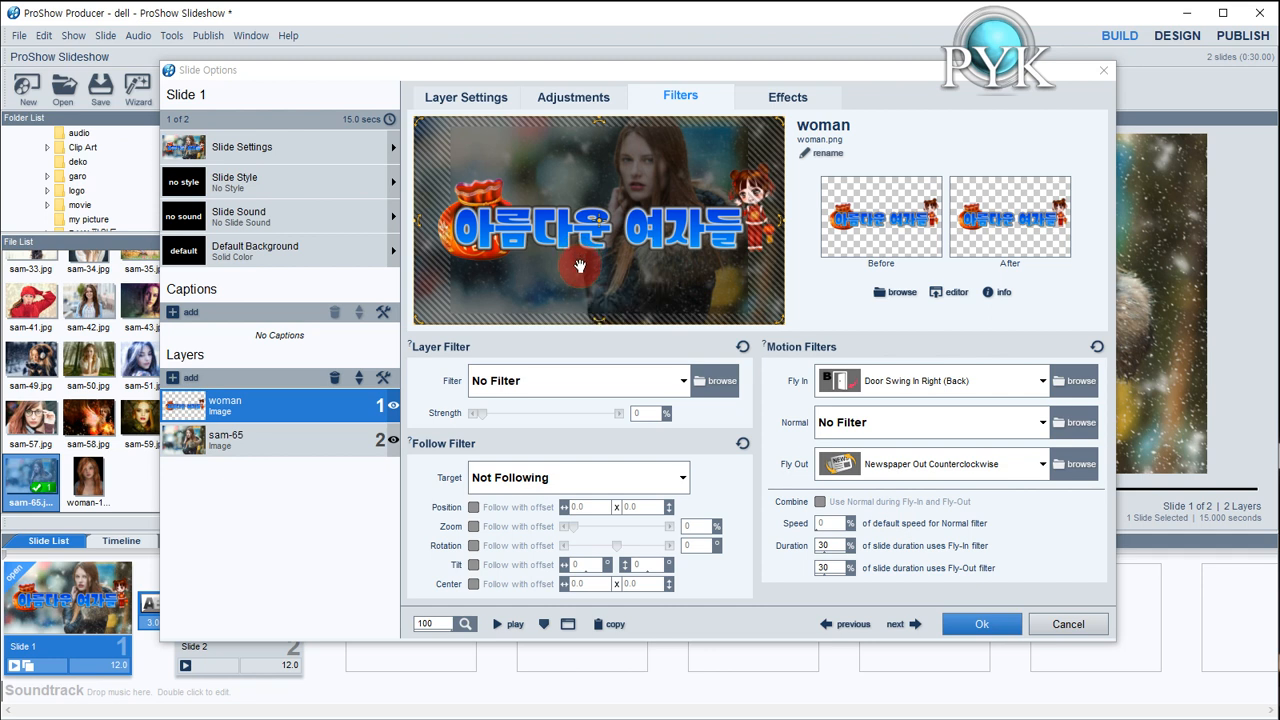
- Set the woman layer's zoom to 70% and accept the slide options
click(574, 97)
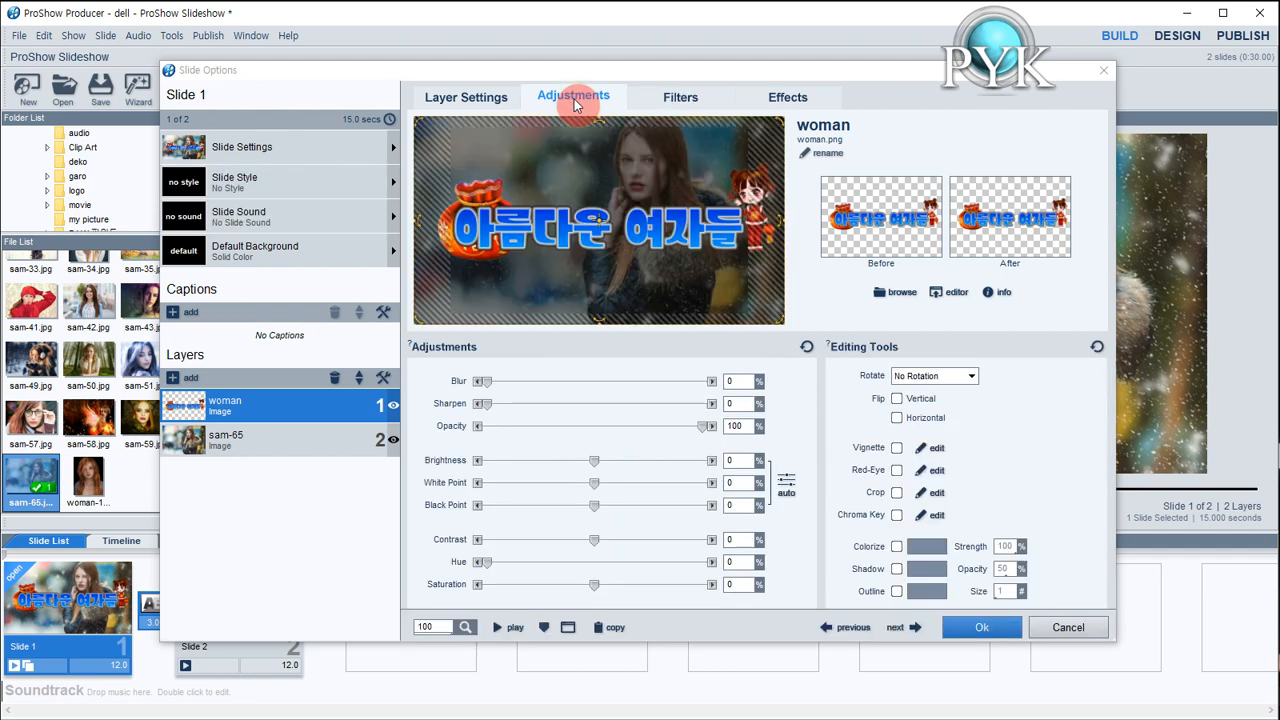
click(480, 96)
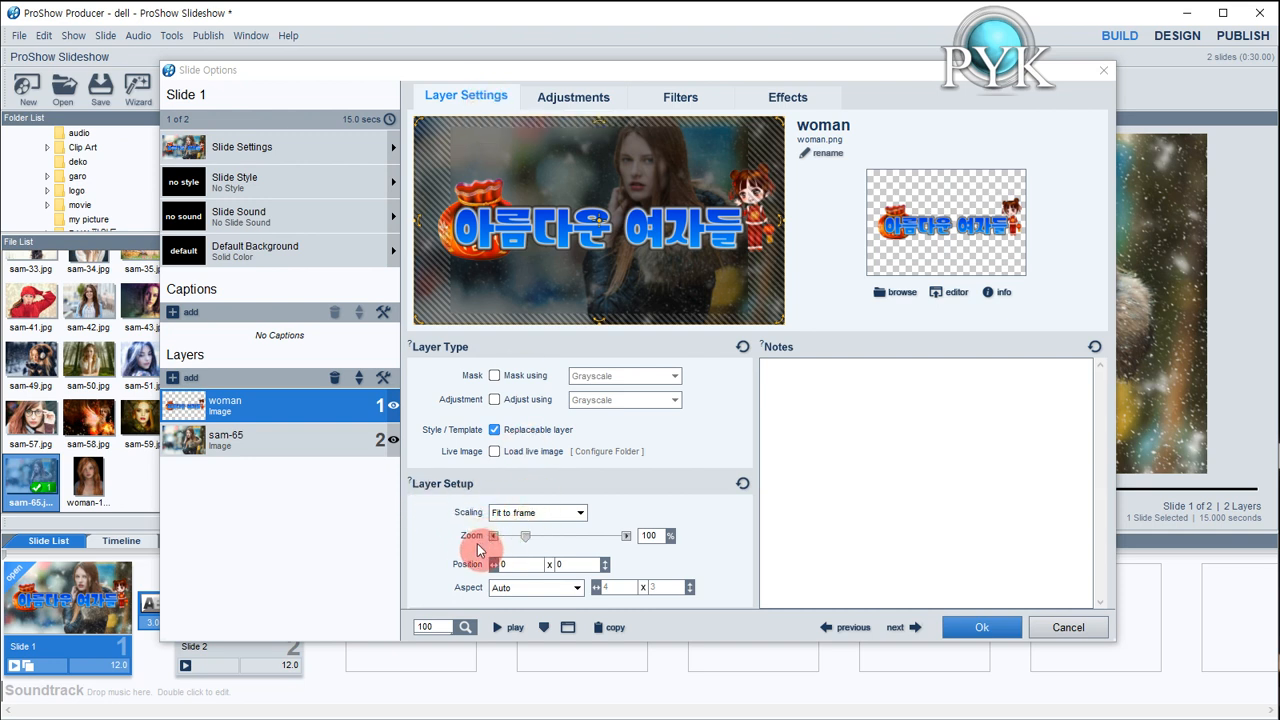
double_click(650, 536)
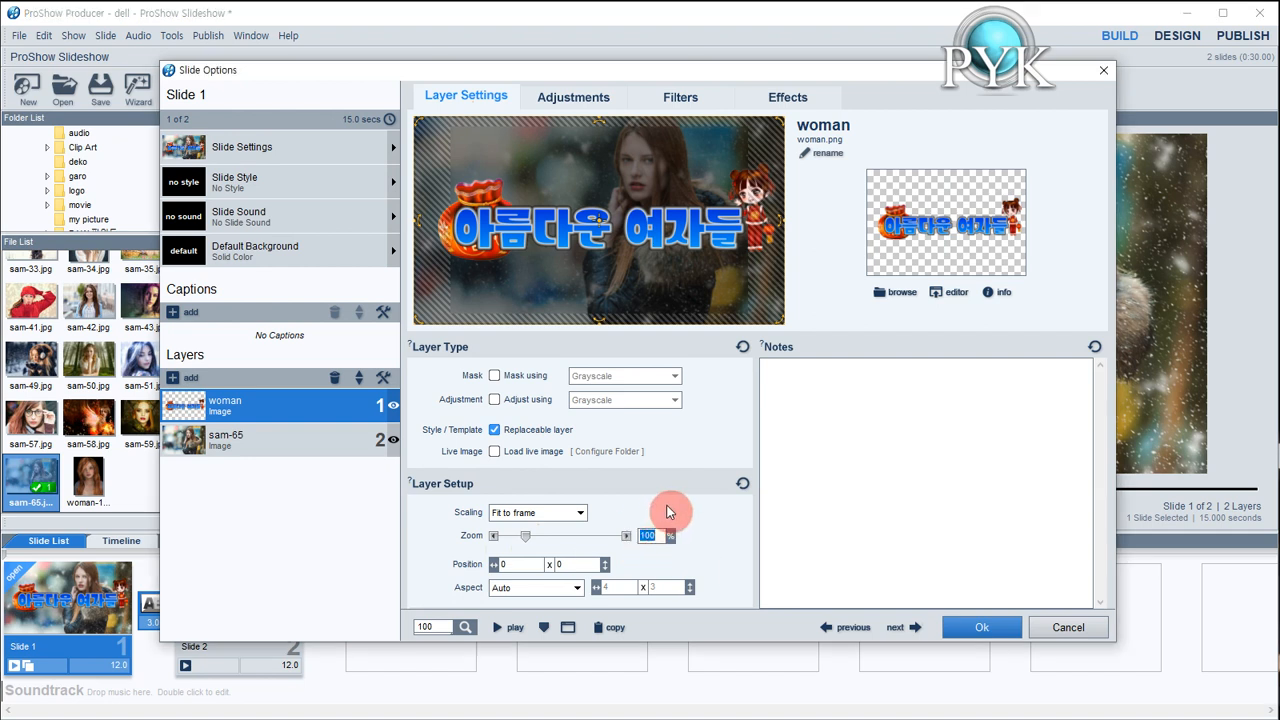
text(70)
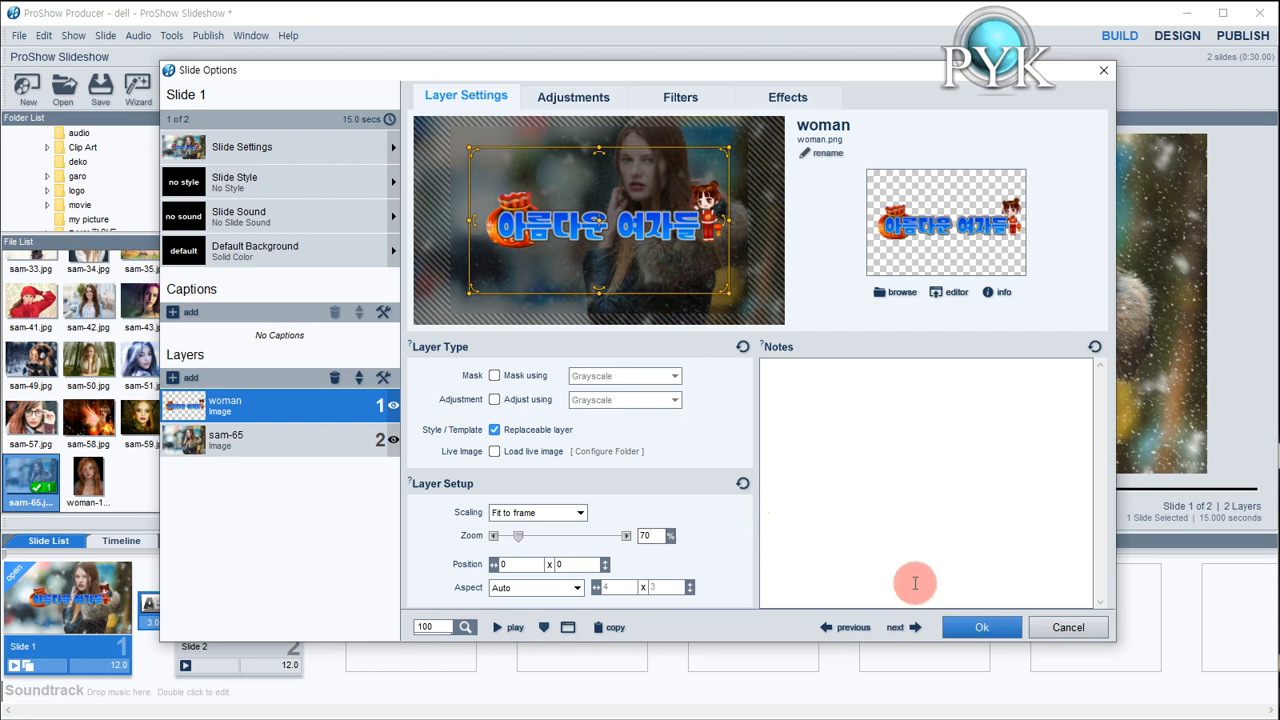
click(960, 630)
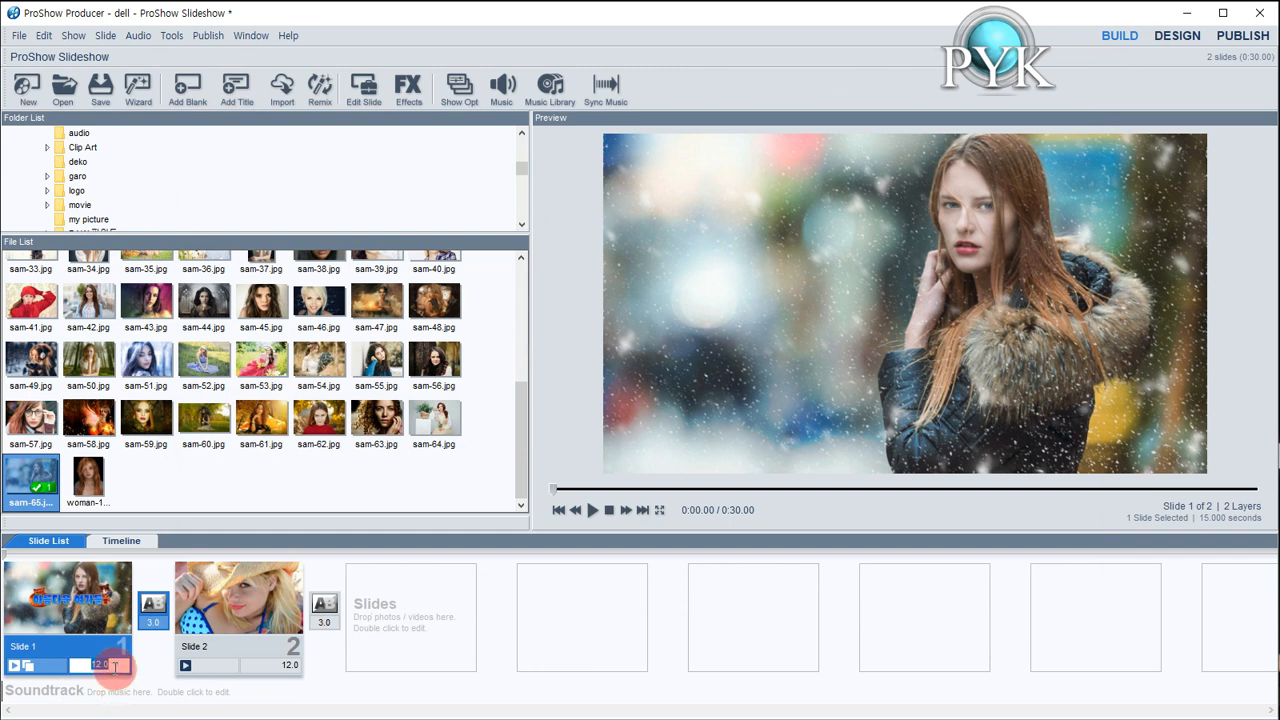
- Play the slideshow preview from the start of Slide 1 to check the title's motion
key(Return)
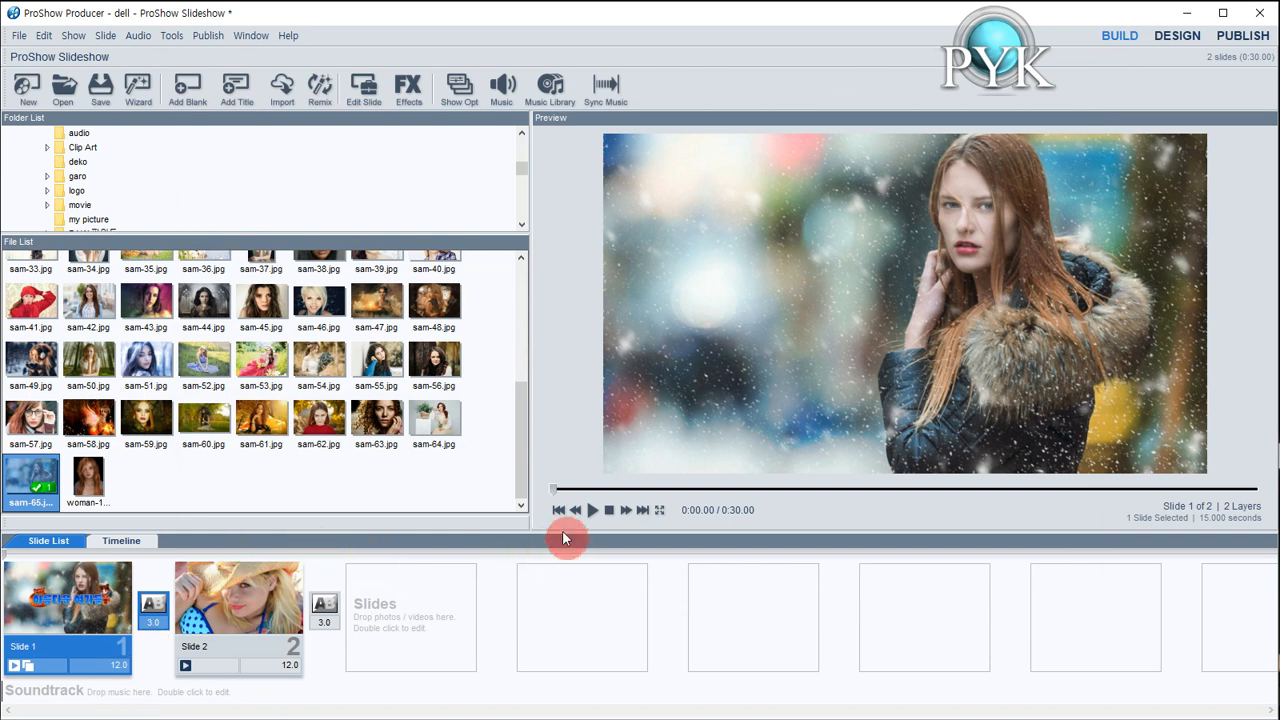
click(592, 511)
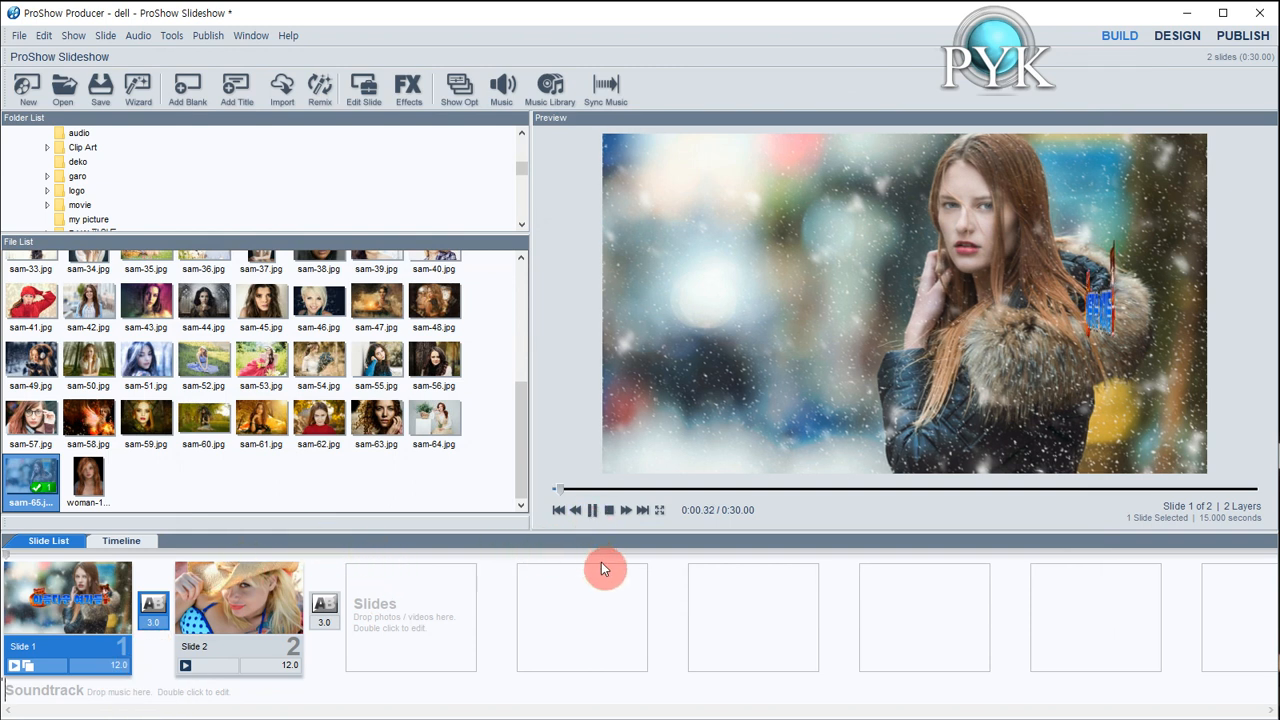